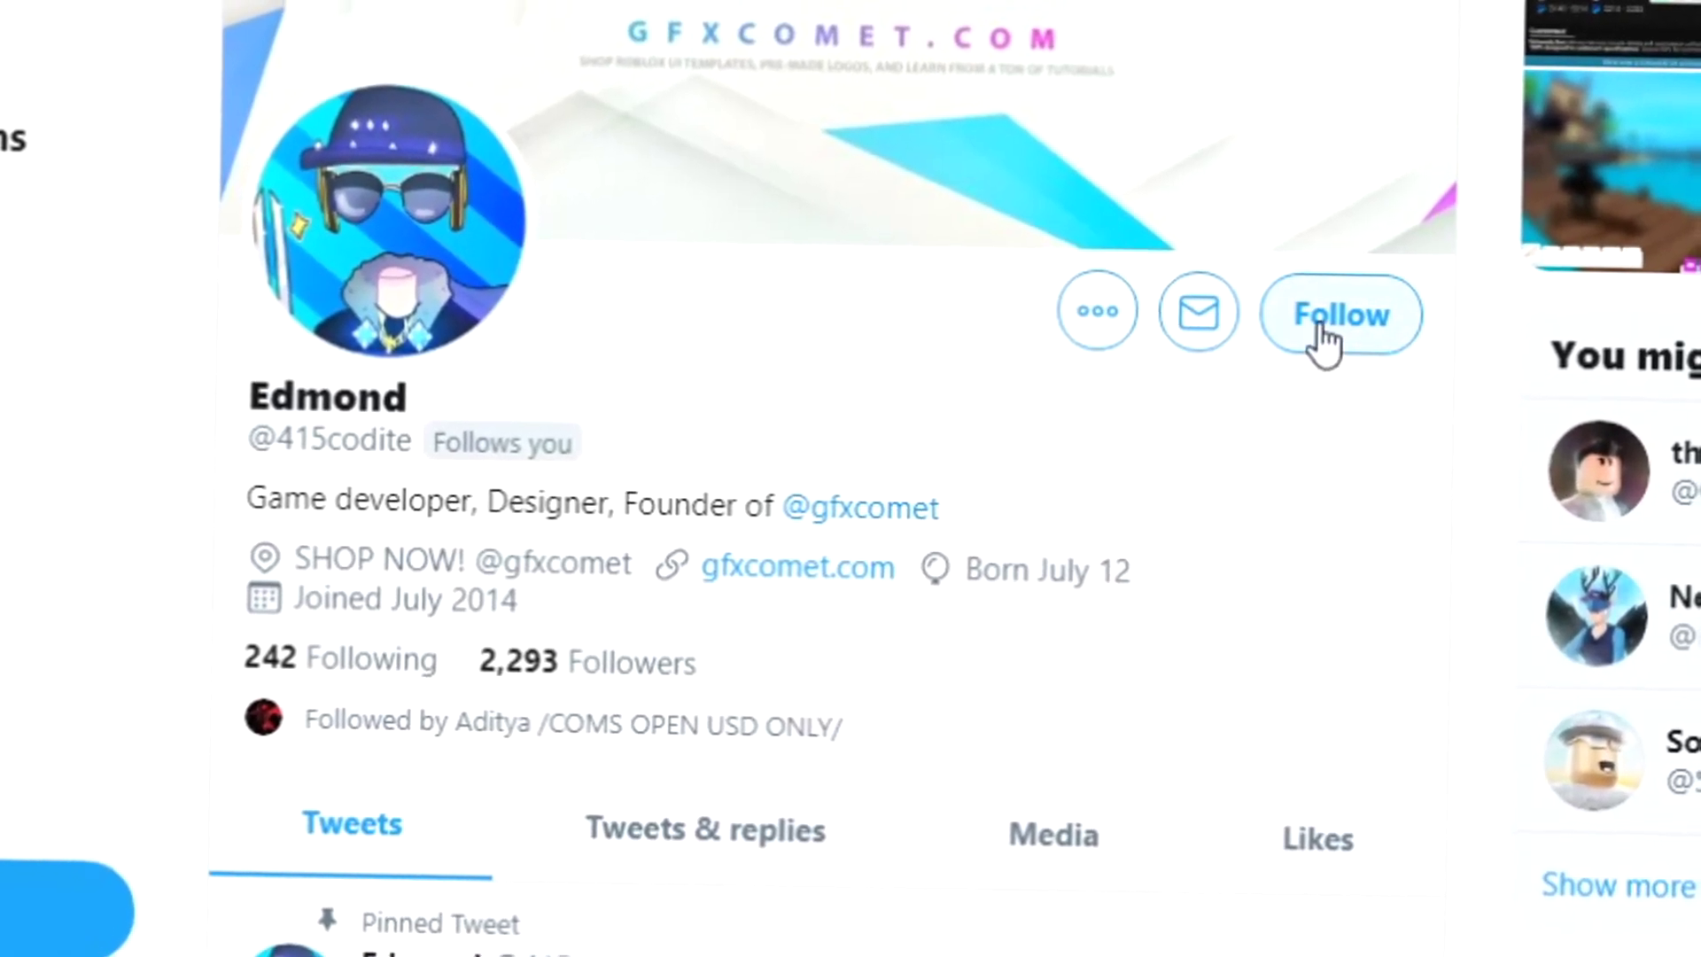
Step: Follow the two design profiles and turn on bell notifications for each
click(1326, 342)
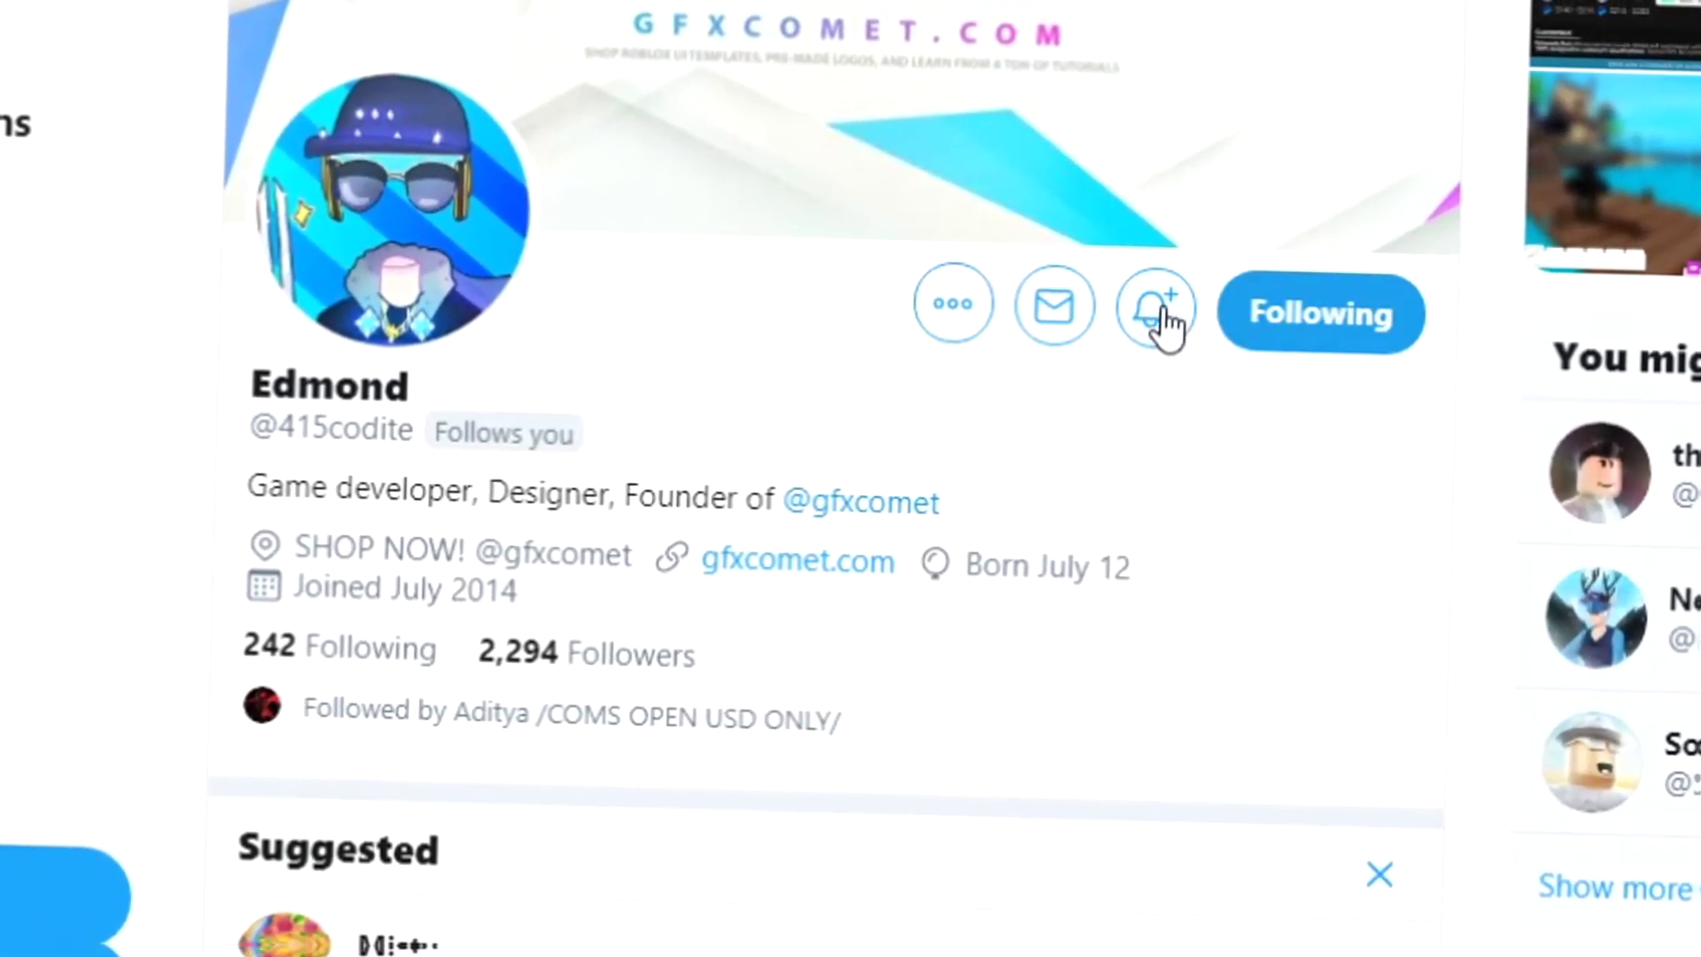
click(1145, 314)
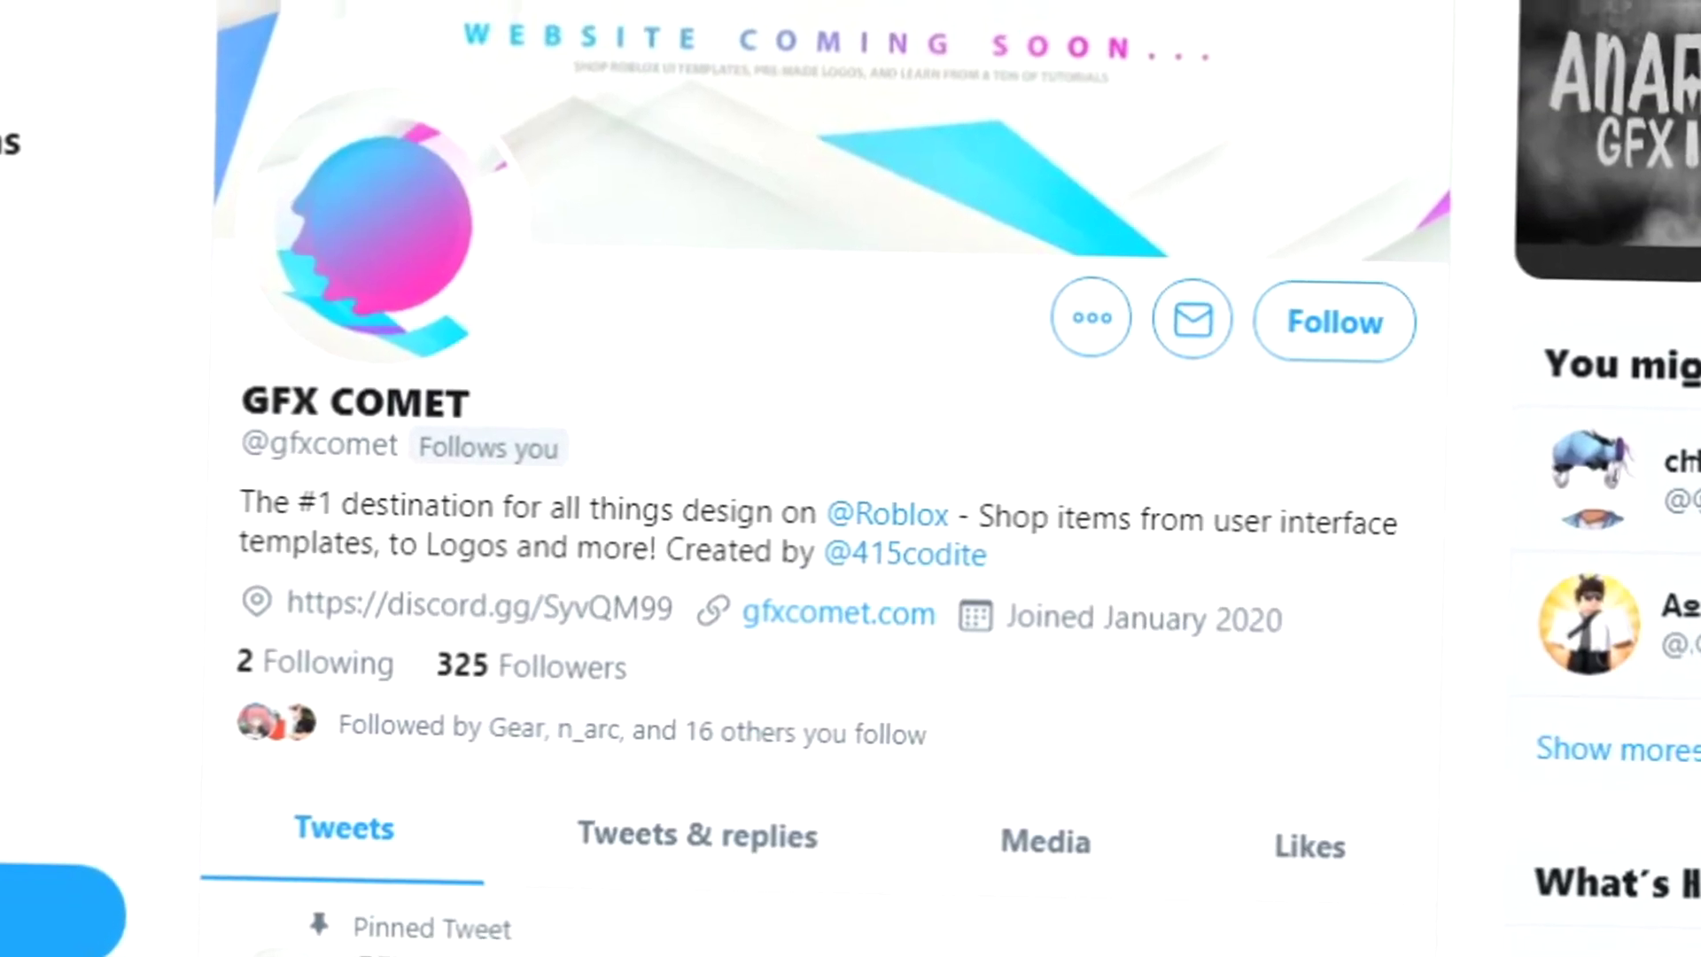
click(1345, 323)
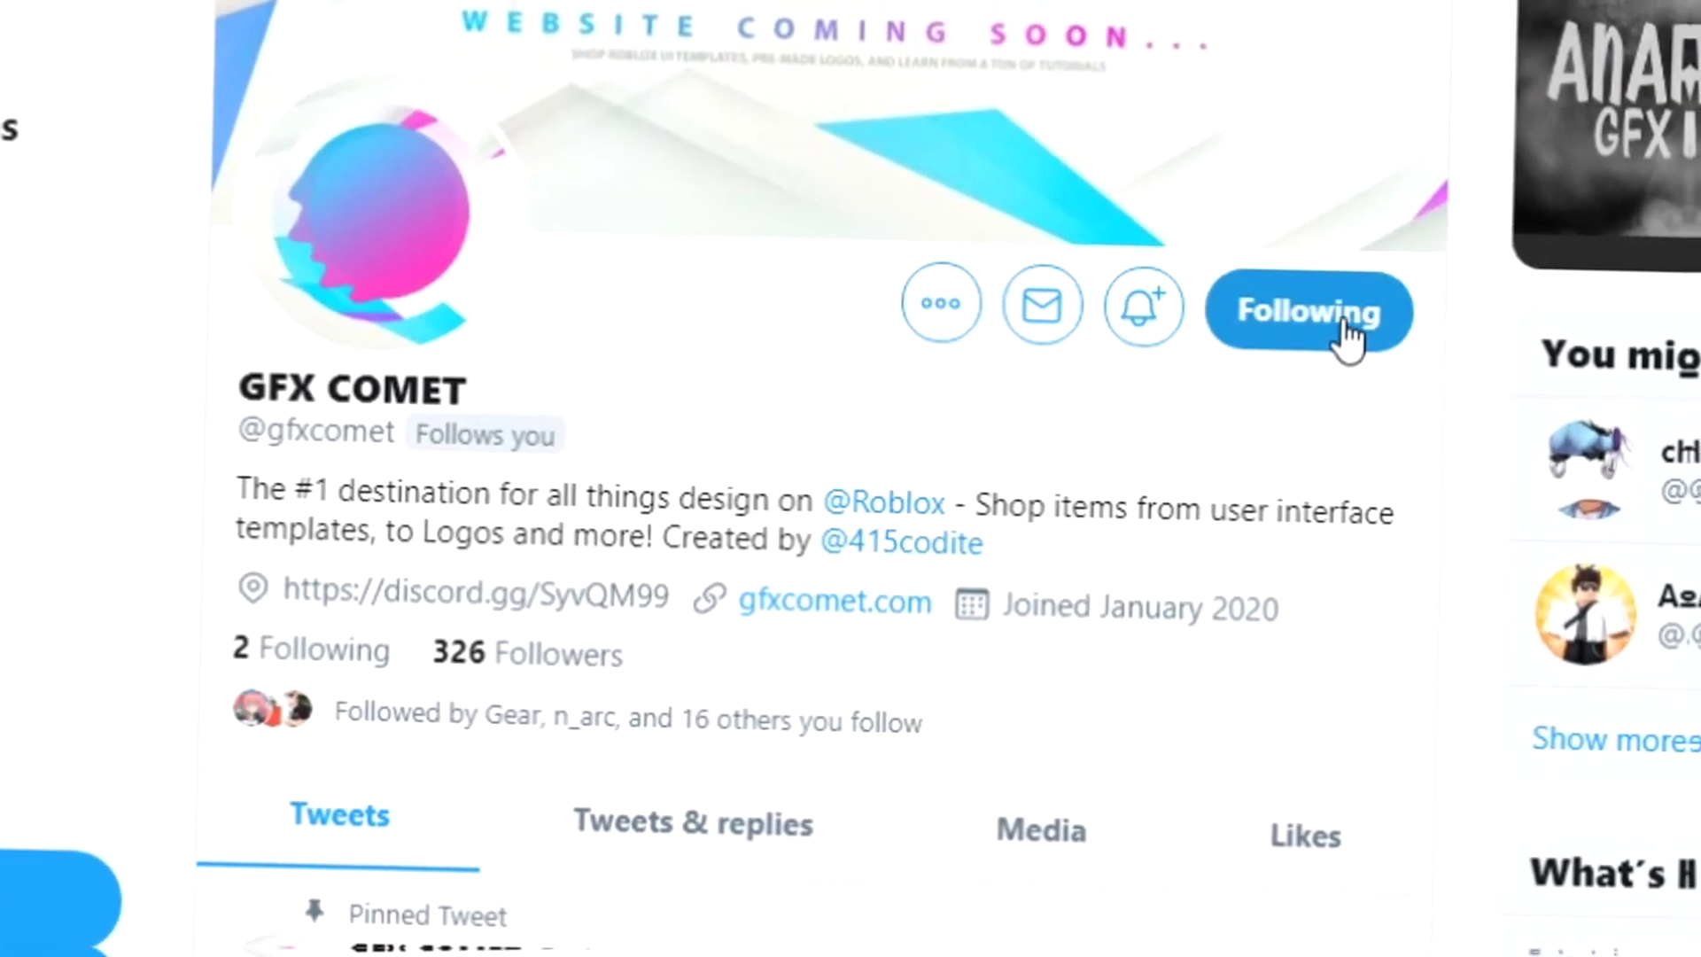
click(1142, 332)
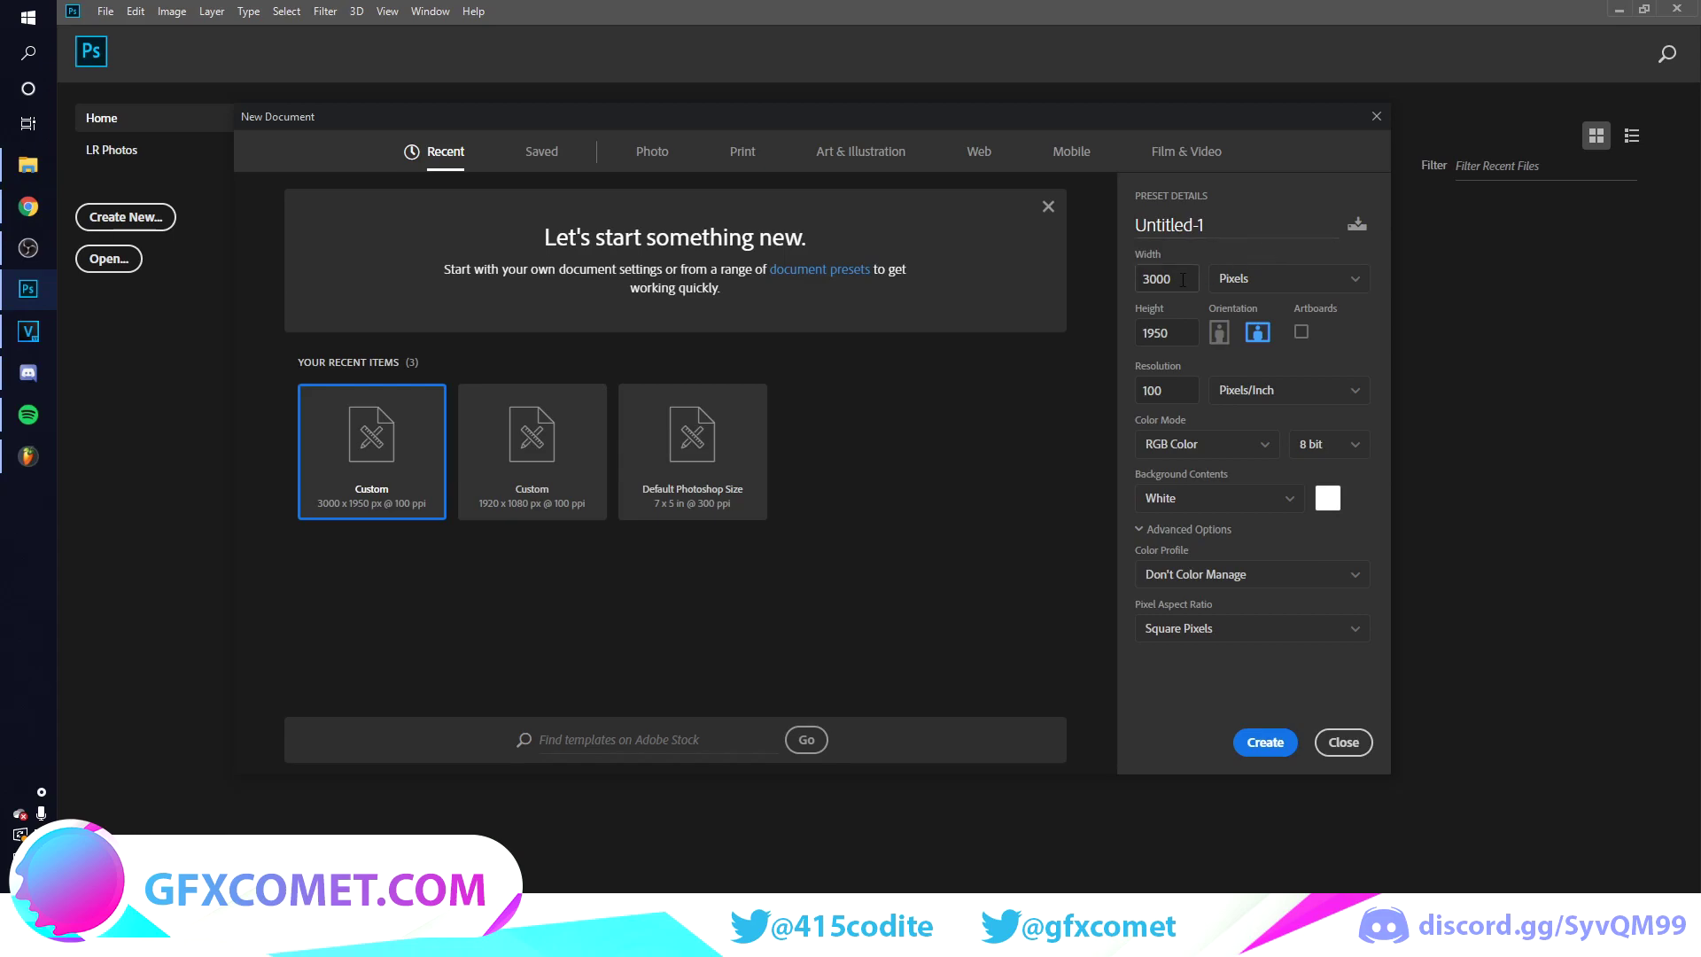
Step: Create a white 3000 × 1950 px document at 100 ppi
drag(1184, 280, 1118, 286)
drag(1176, 333, 1145, 339)
click(1171, 390)
drag(1176, 390, 1125, 393)
click(1262, 741)
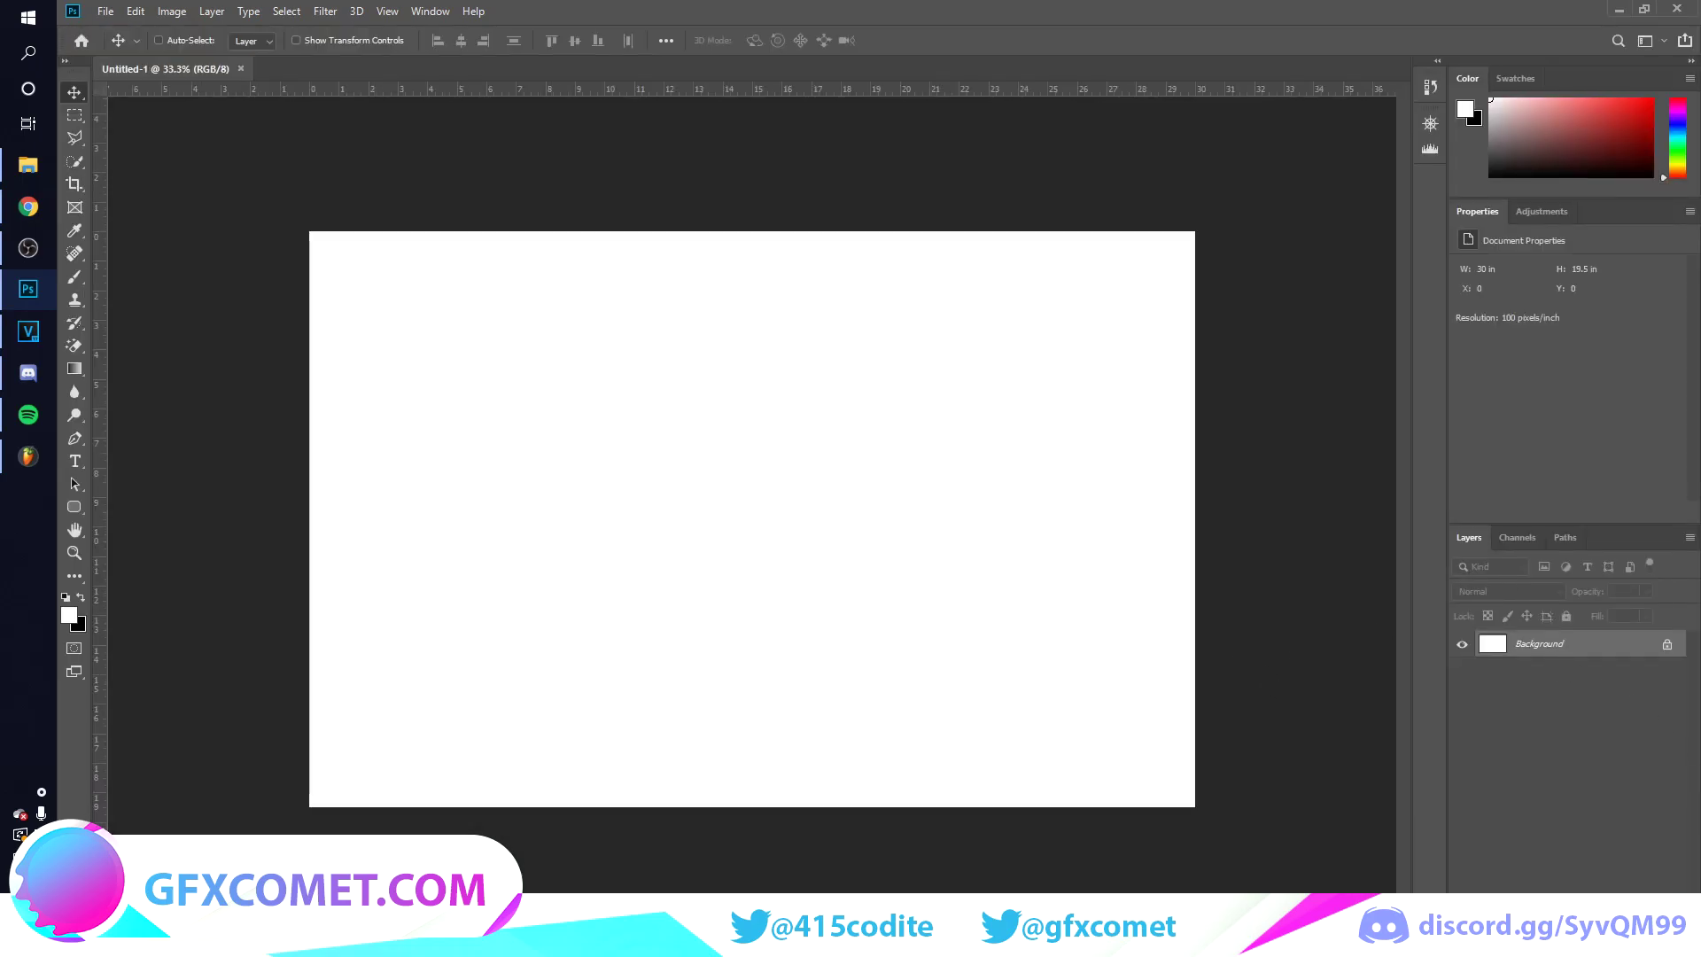
Step: Add a new layer and draw a 1722 × 666 px rectangle near the canvas centre
key(ctrl+shift+alt+n)
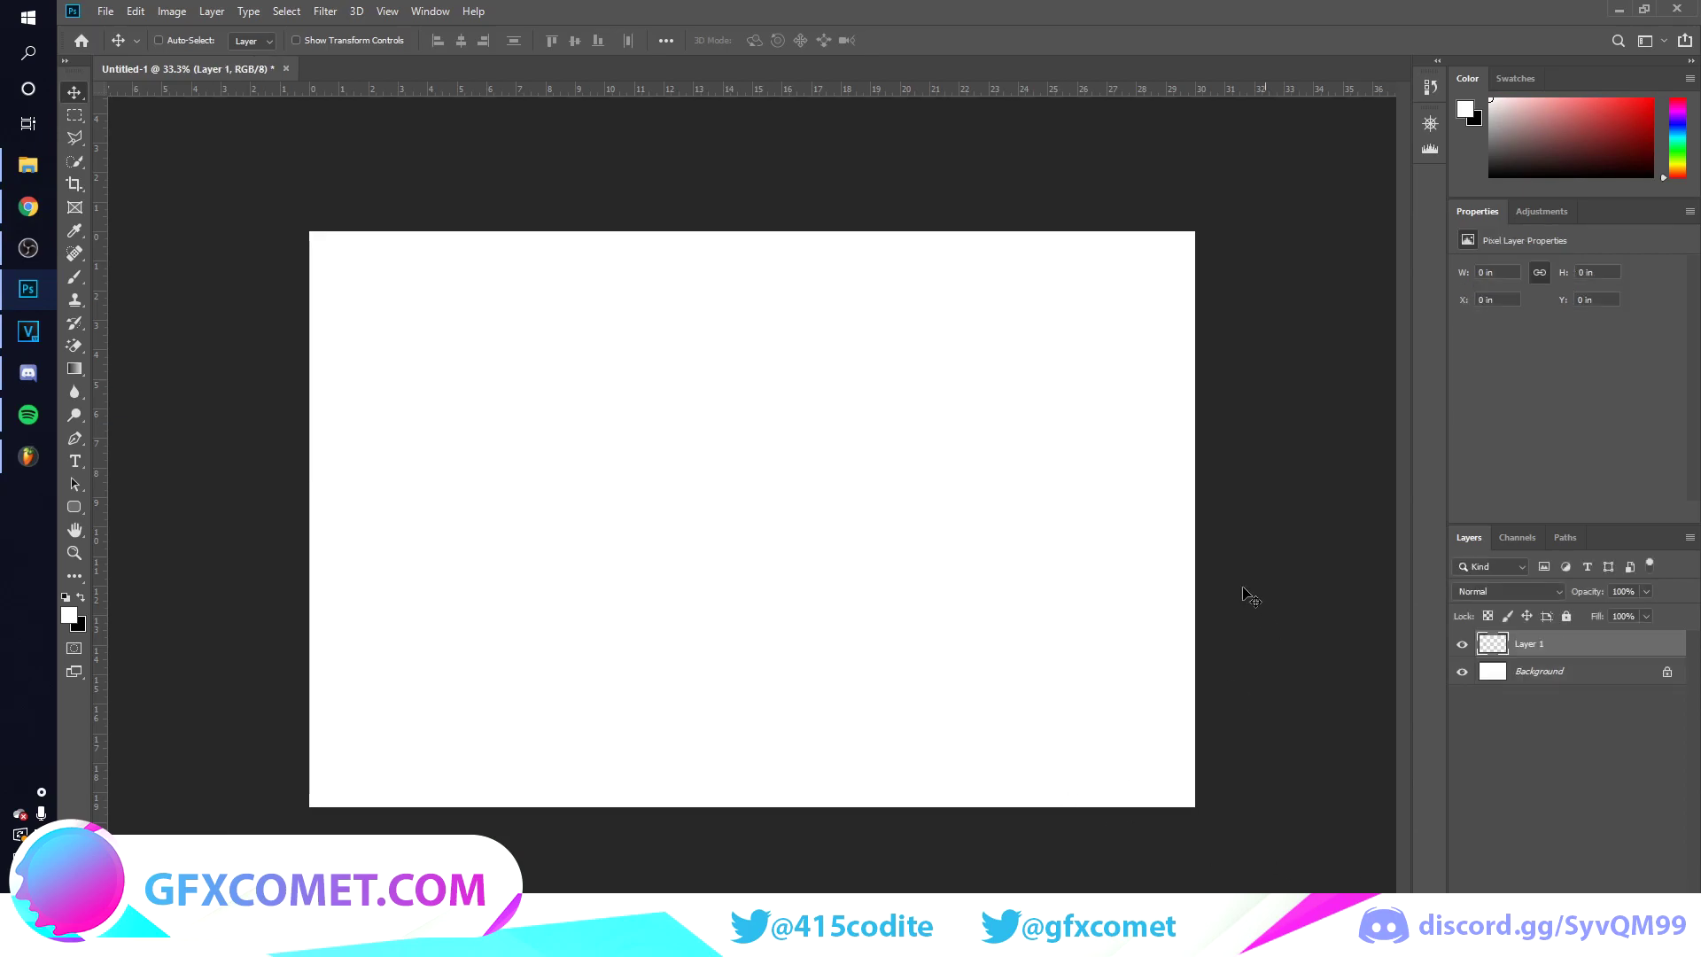
click(81, 511)
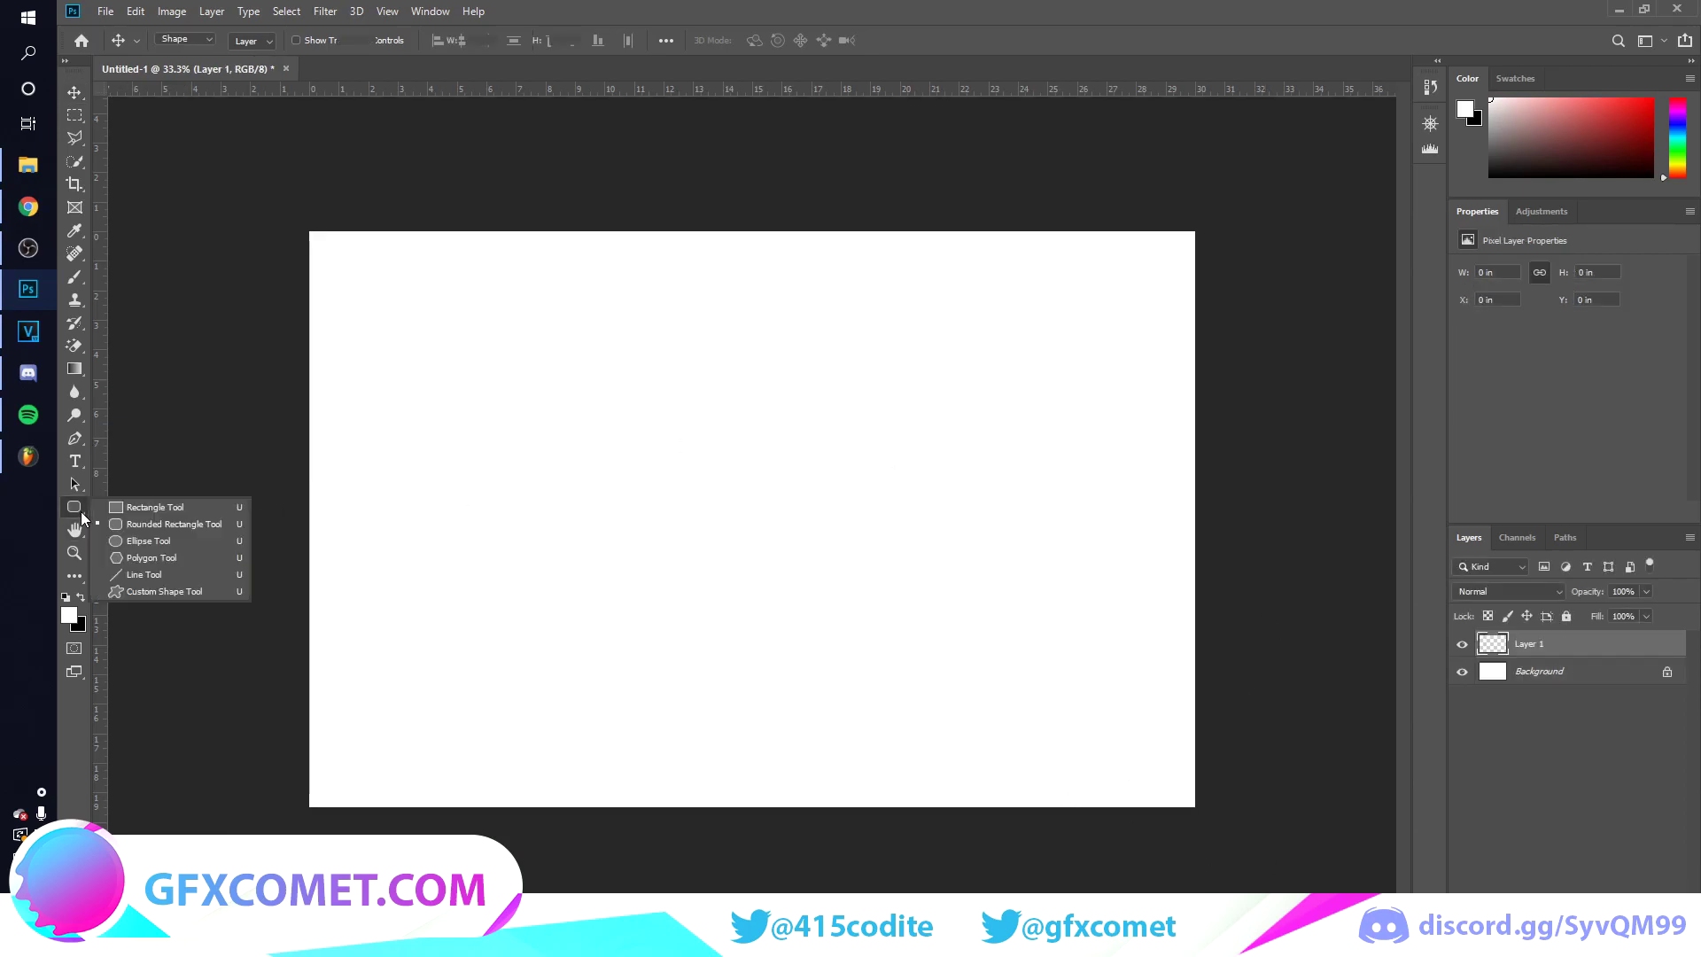
click(110, 509)
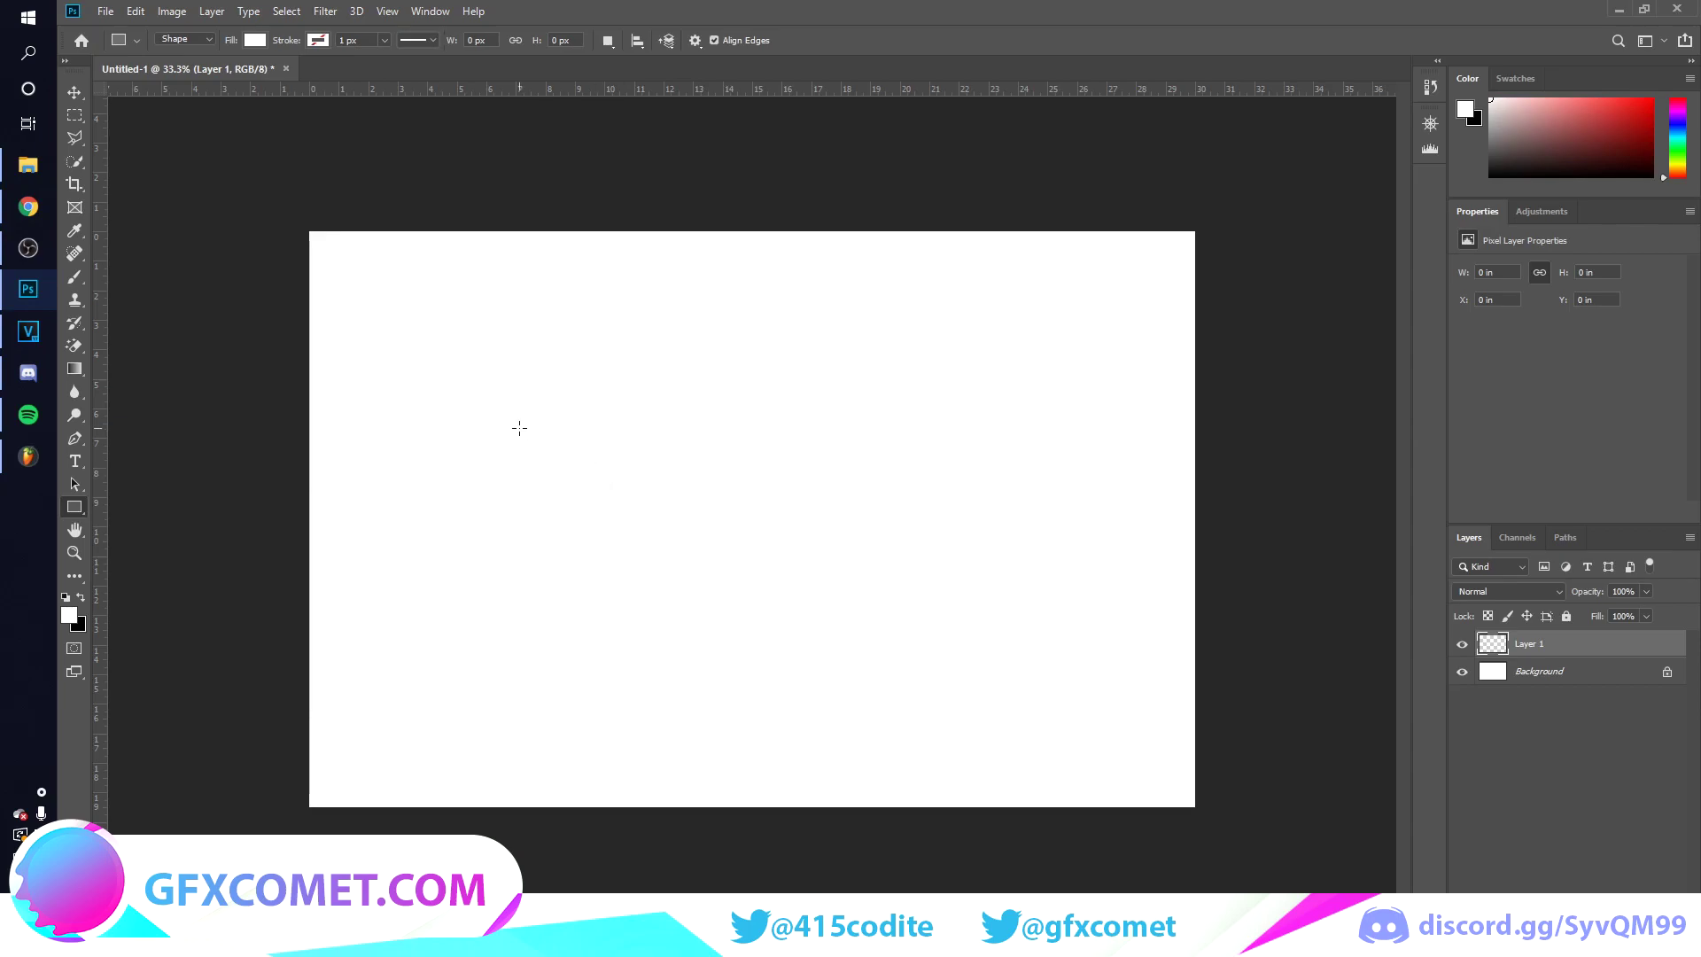
drag(486, 410, 967, 617)
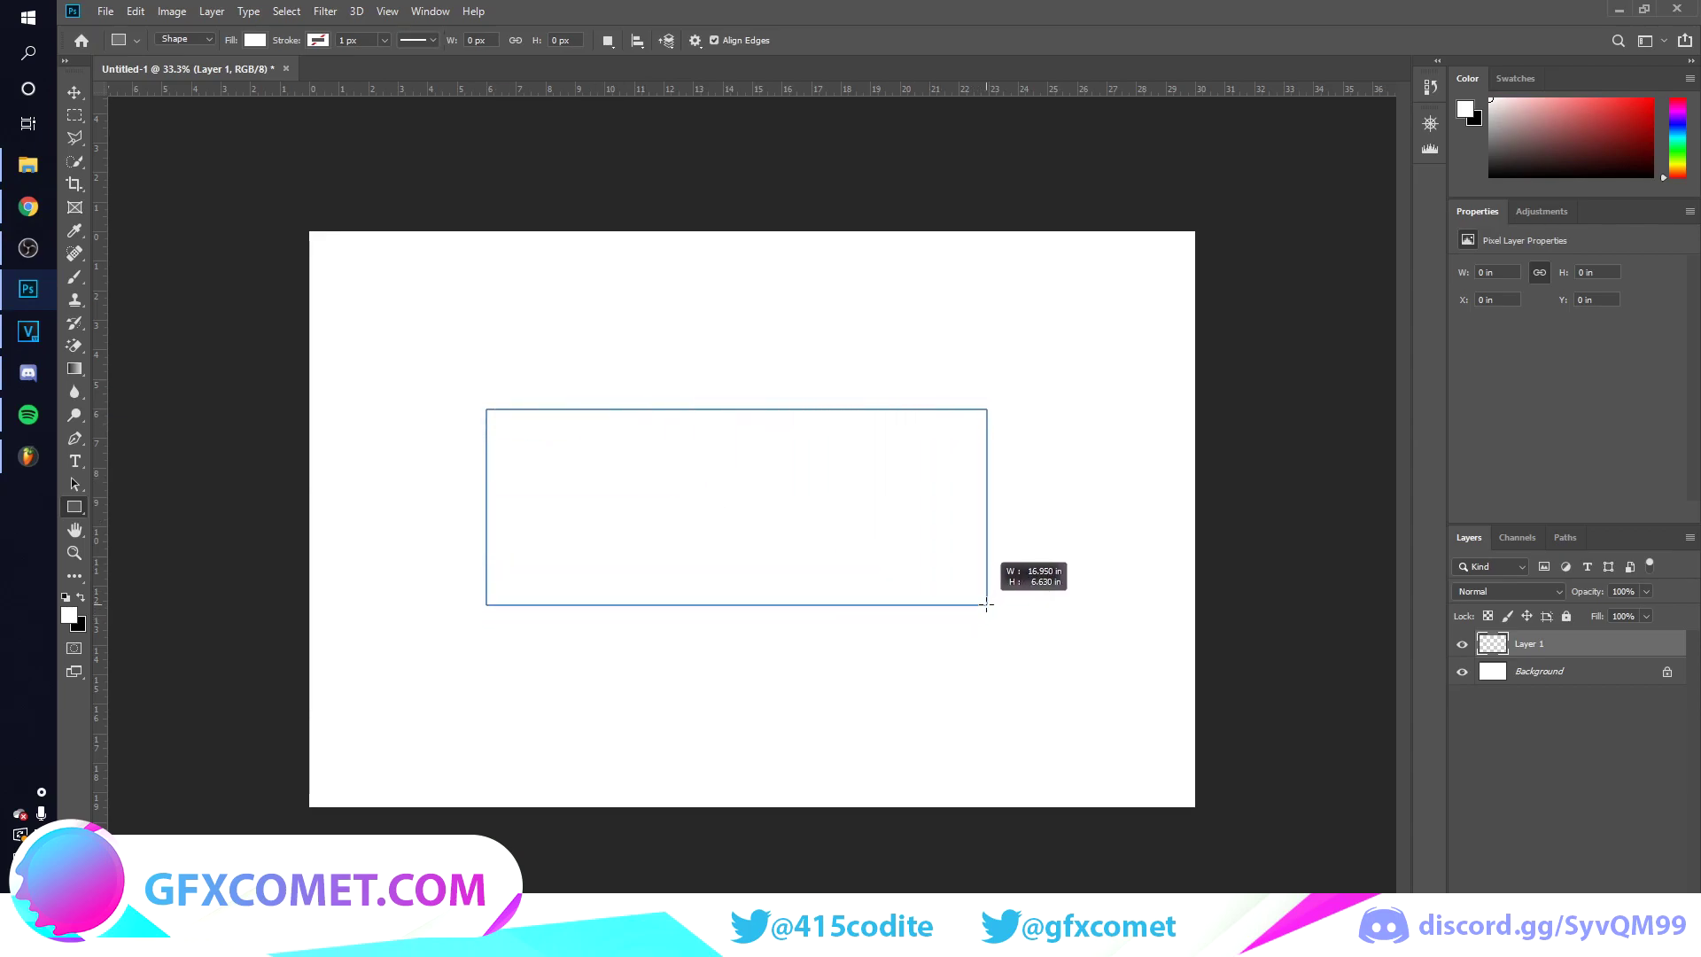
drag(966, 618, 996, 605)
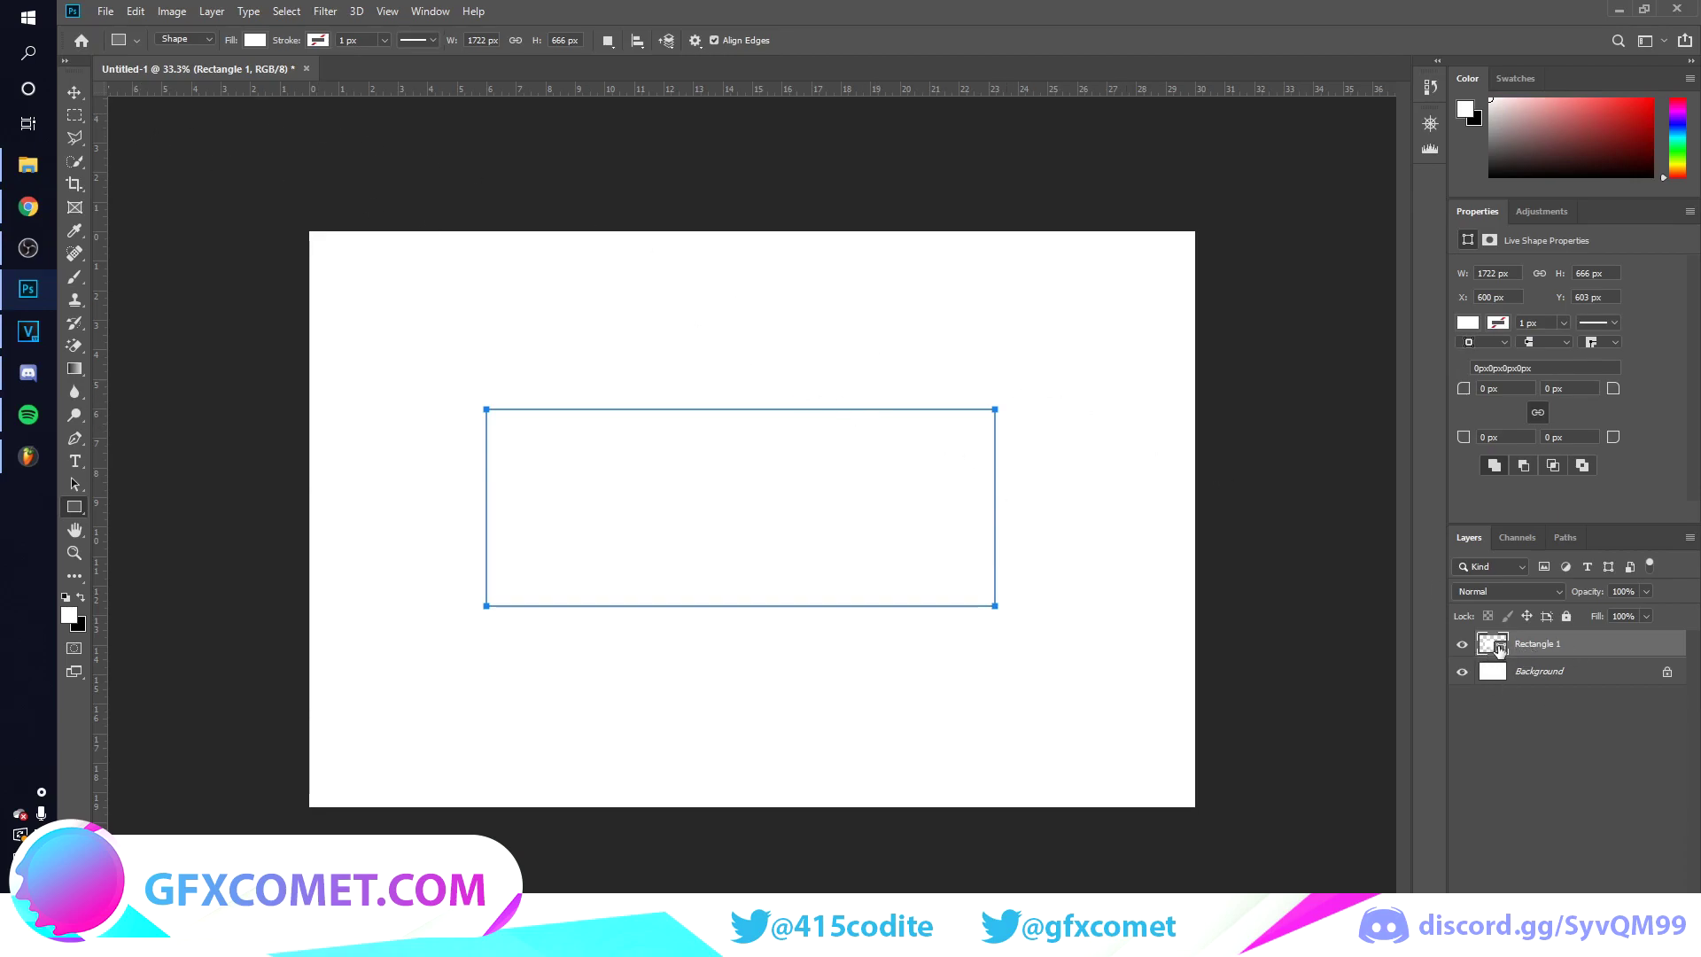
double_click(1499, 648)
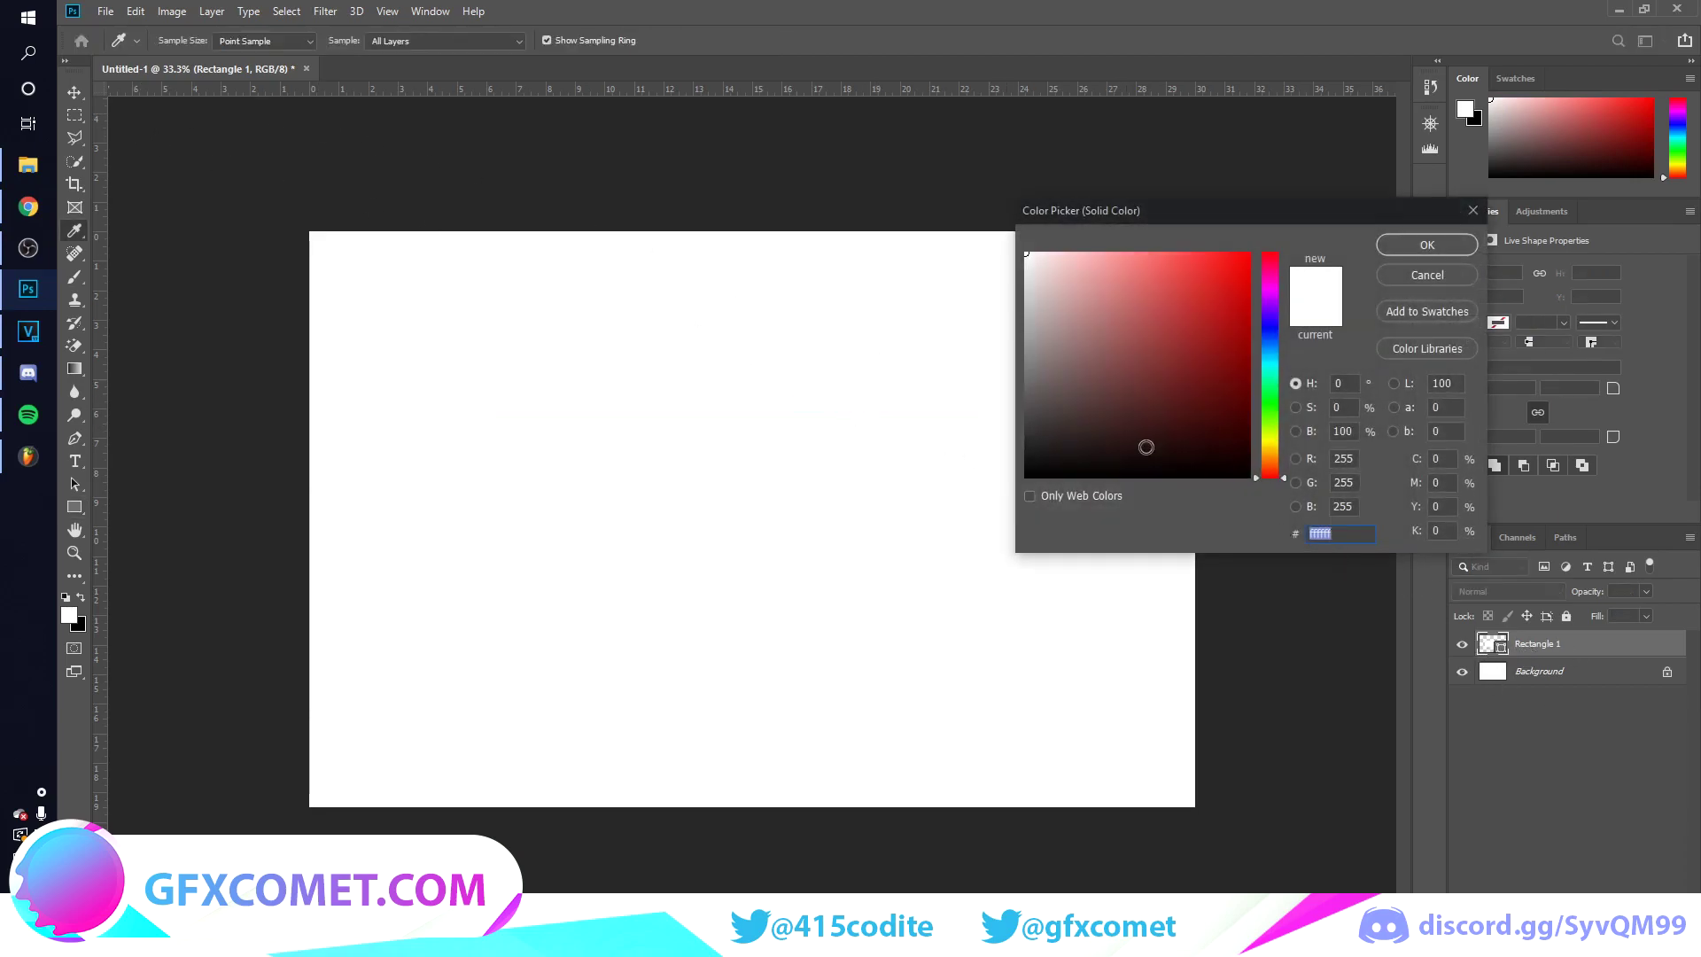
Step: Fill the rectangle with green #4fa54d and nudge it slightly lower
click(1270, 397)
mouse_move(1271, 400)
mouse_down()
mouse_move(1179, 305)
mouse_move(1147, 327)
mouse_up()
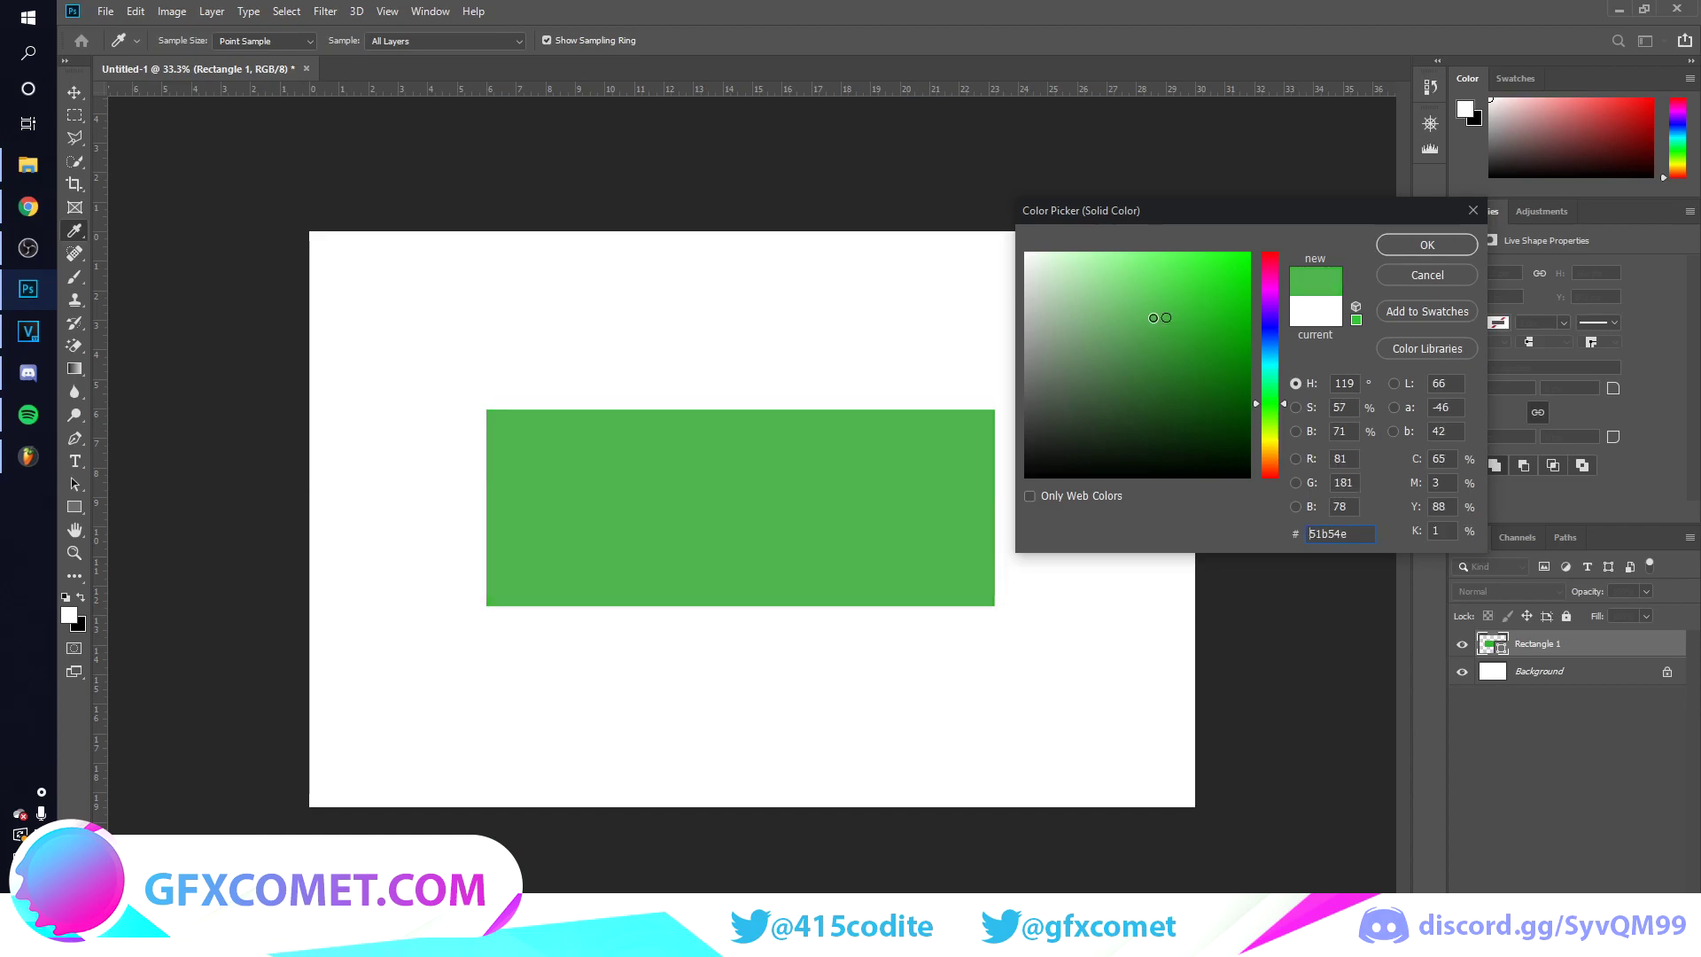
drag(1147, 328, 1144, 331)
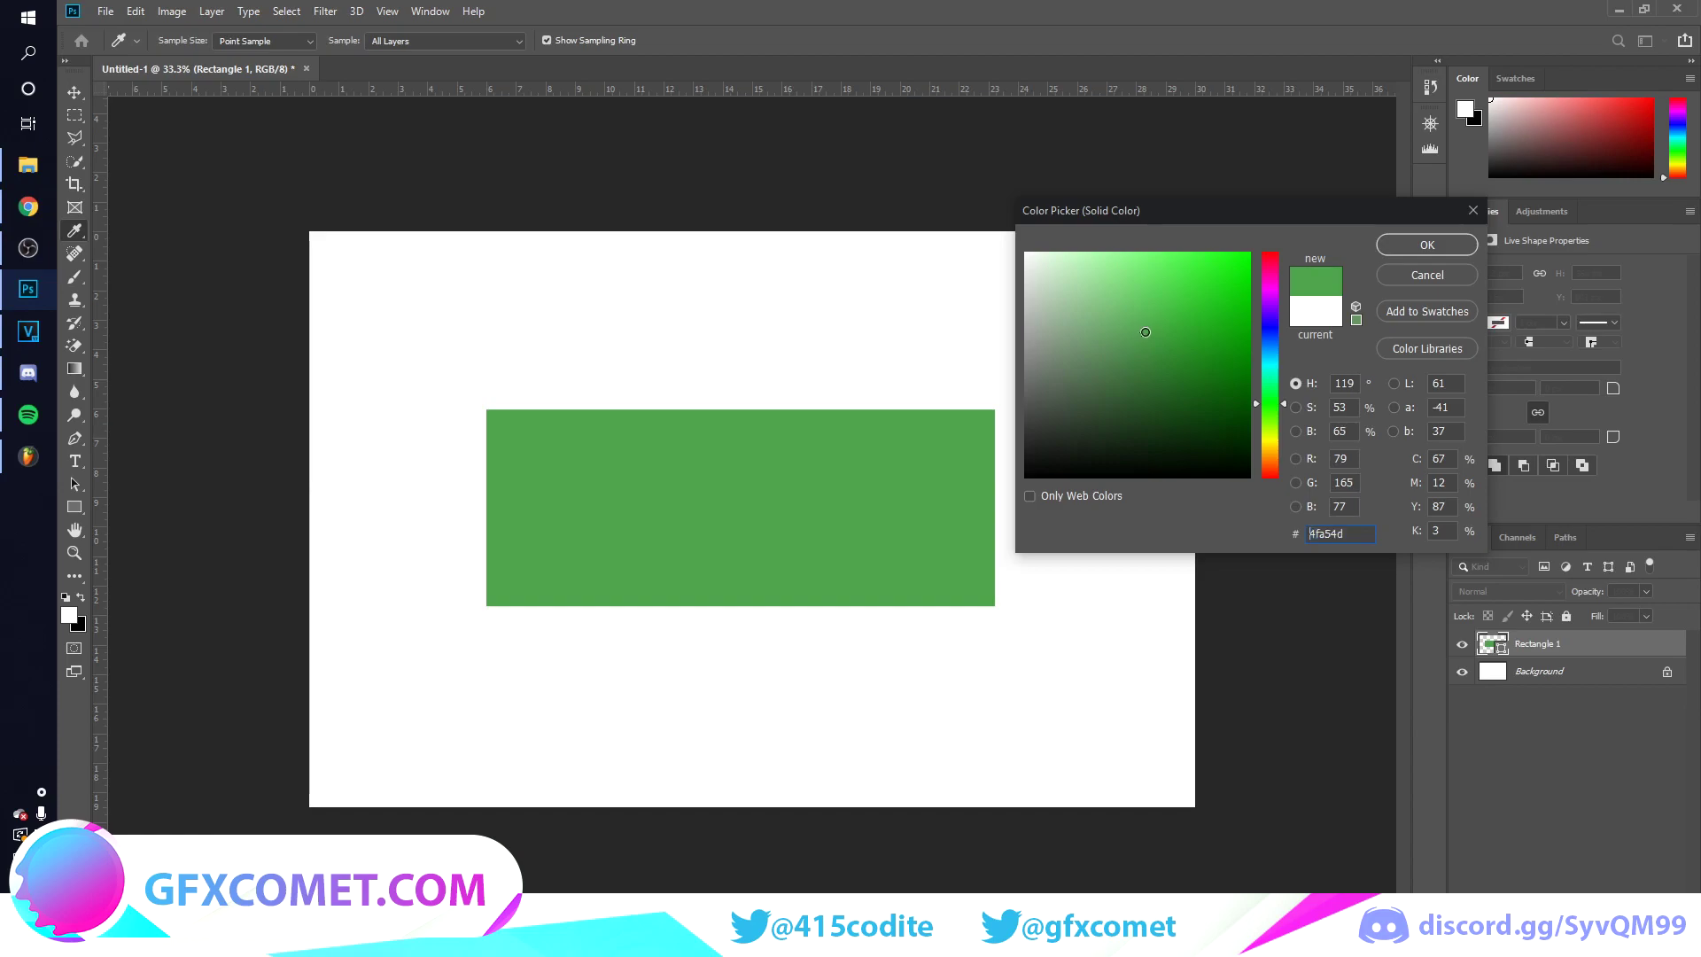
click(1422, 246)
click(74, 91)
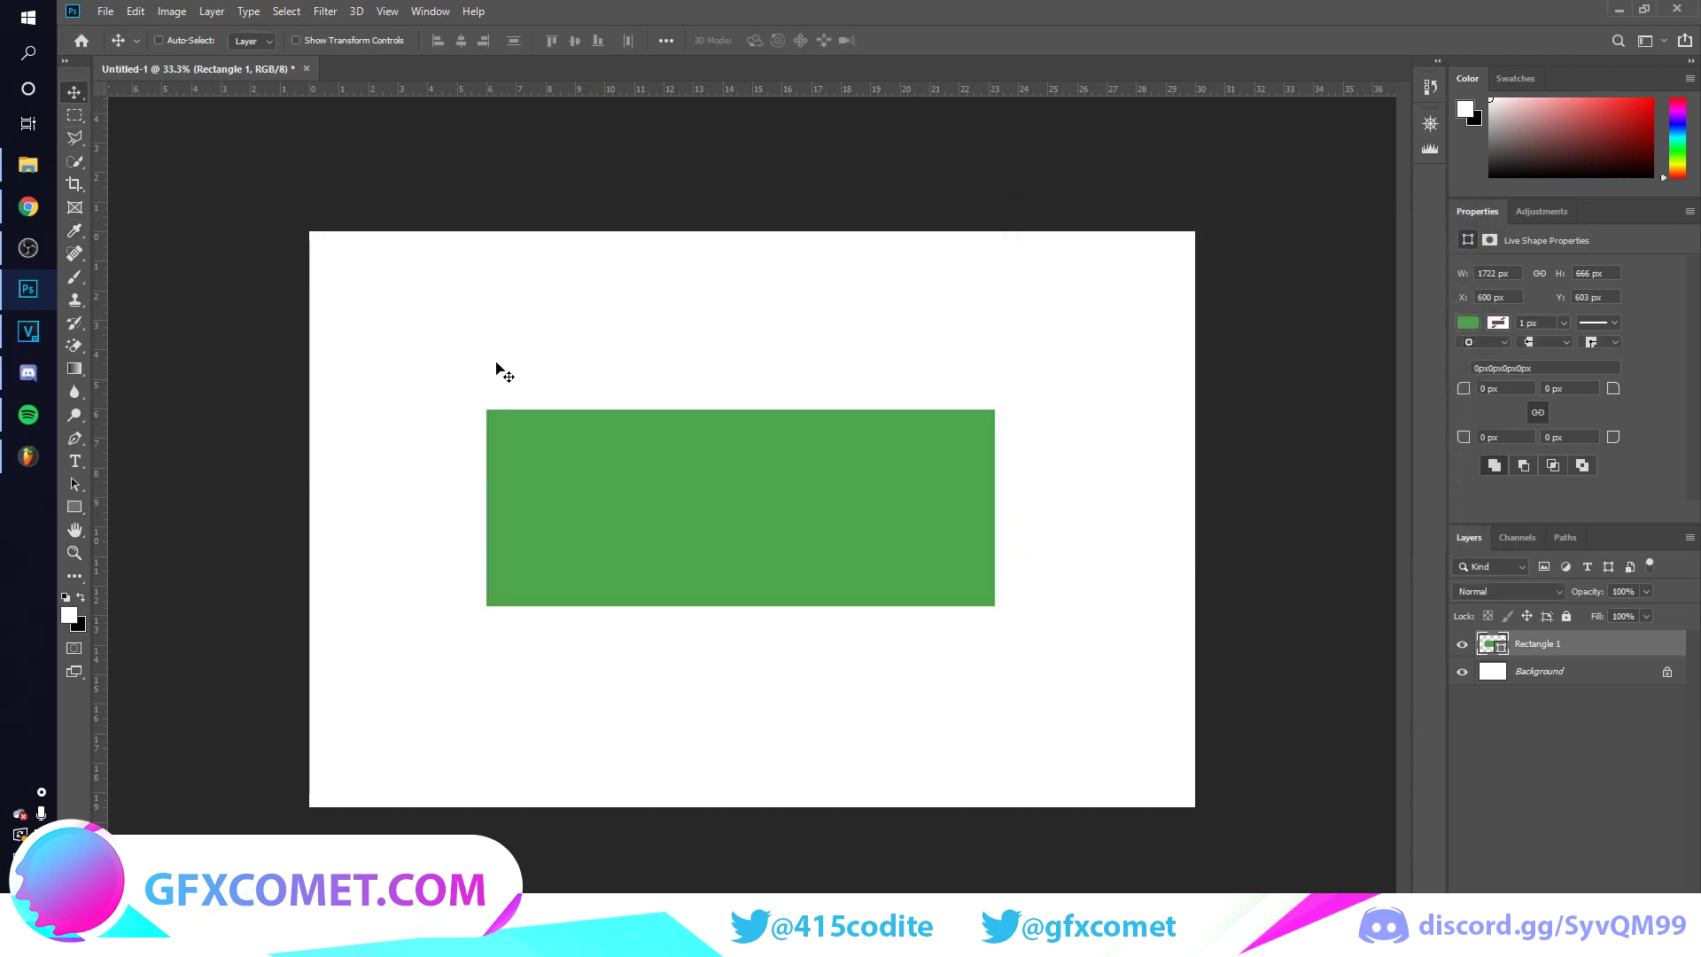
drag(851, 471, 851, 484)
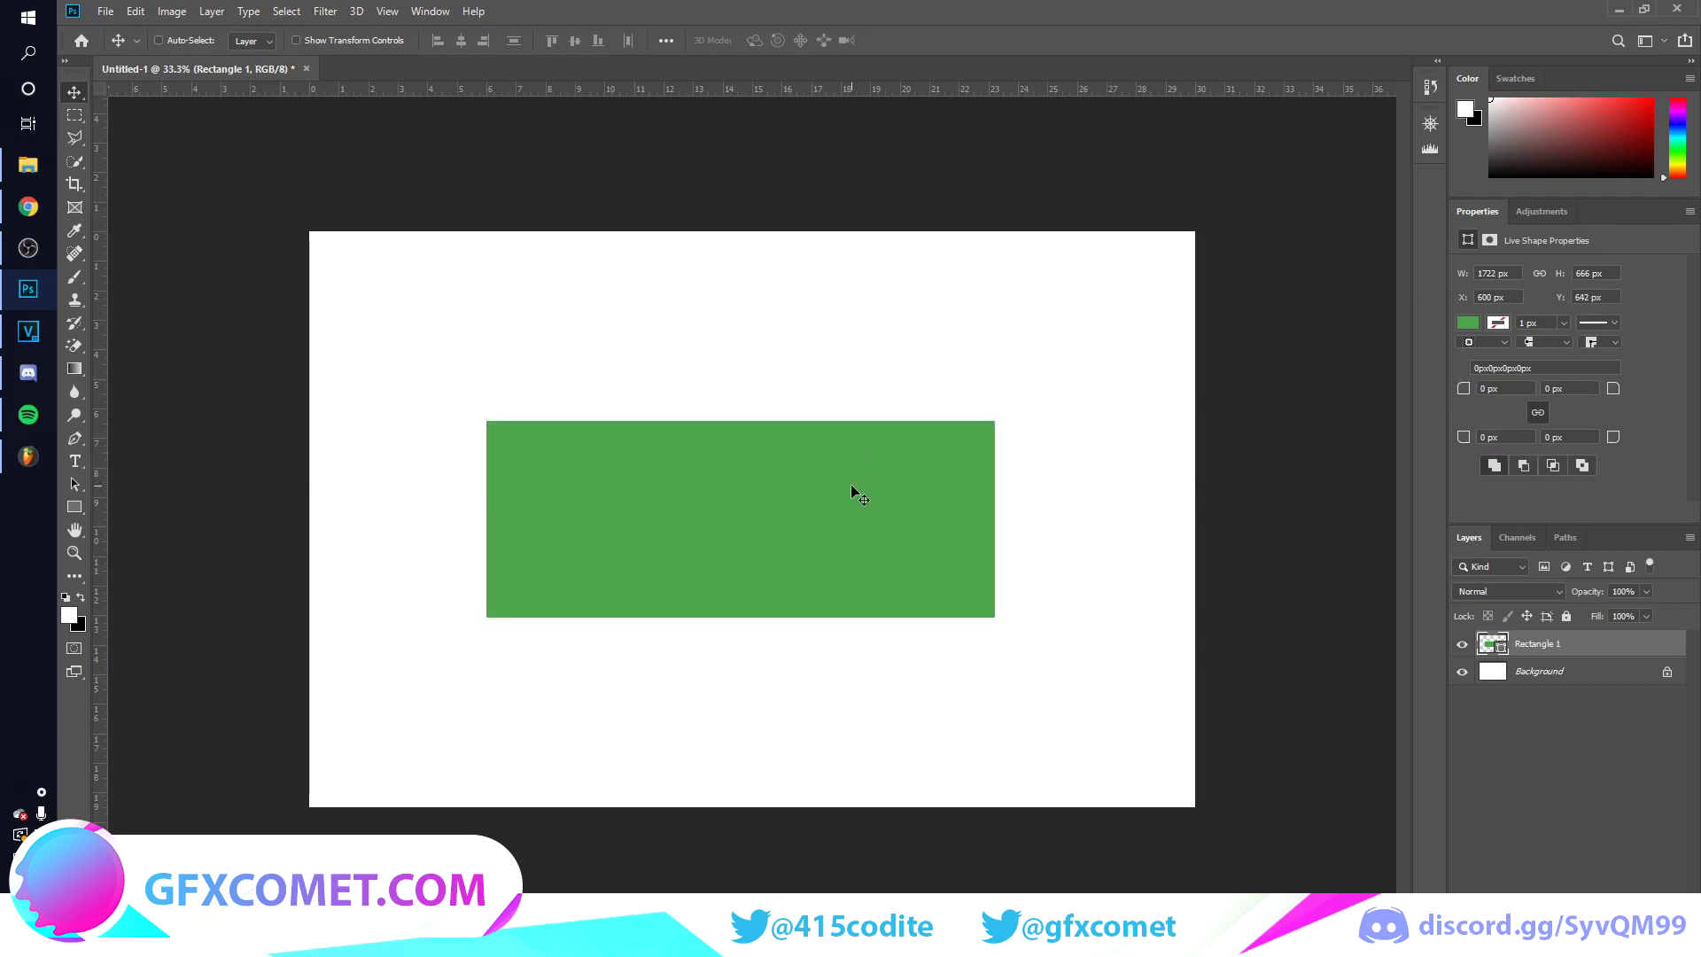
Step: Centre the green rectangle horizontally against a full-canvas selection, then deselect
key(ctrl+a)
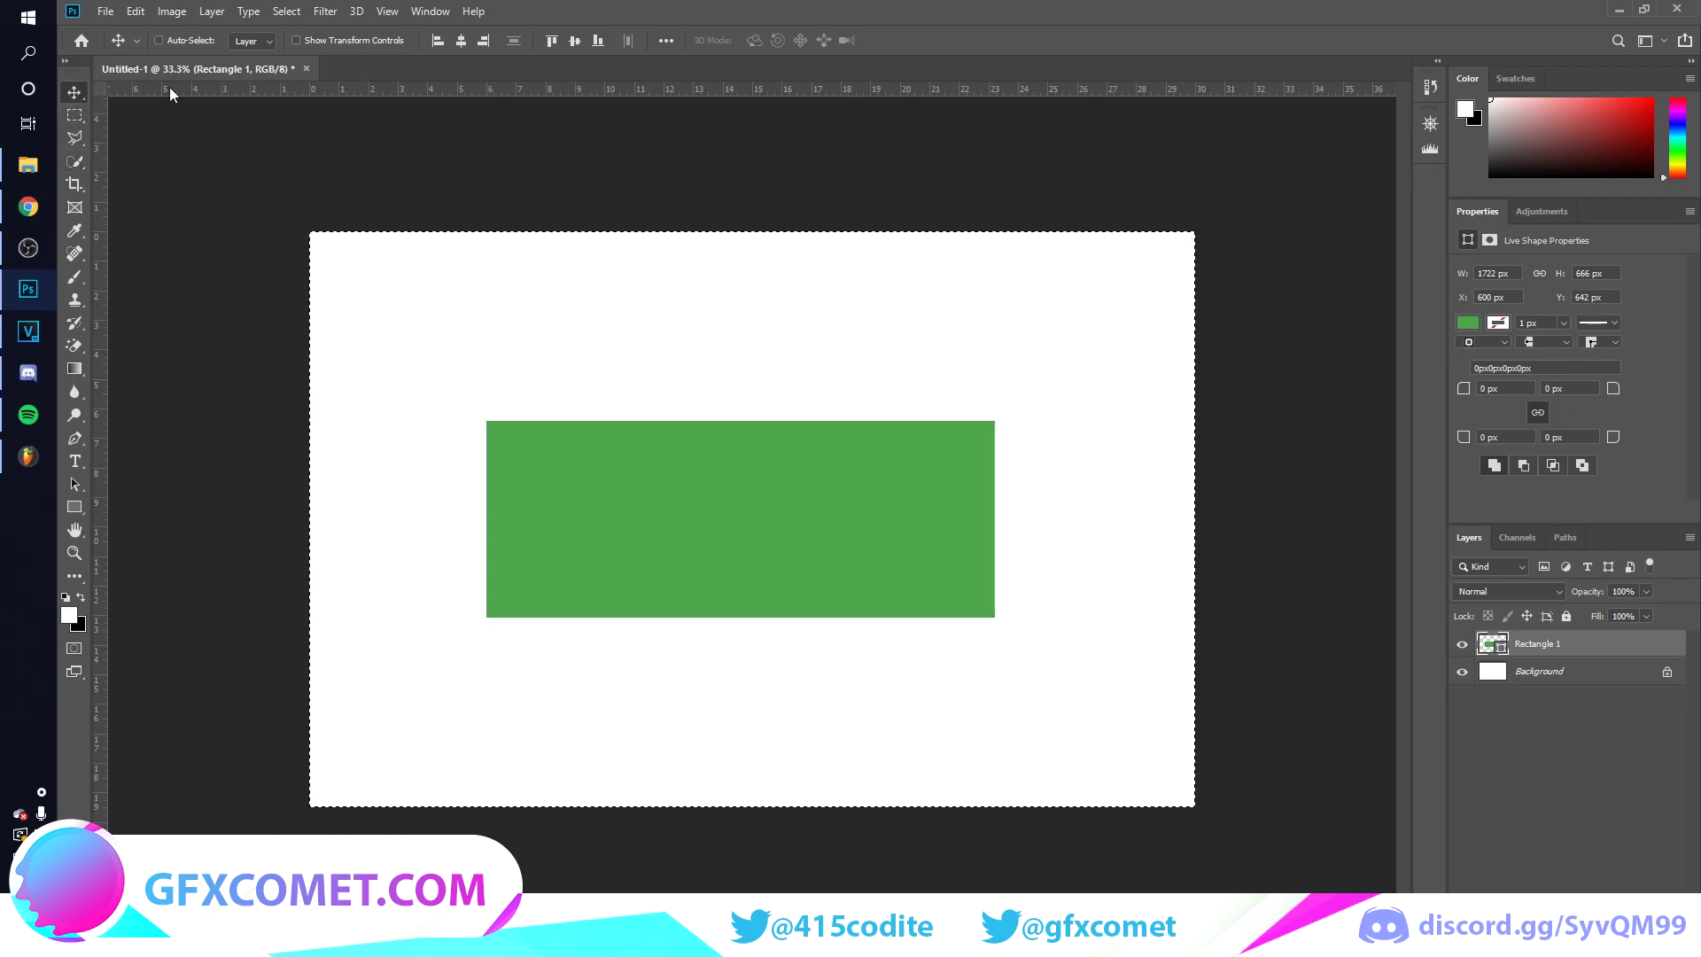
click(461, 42)
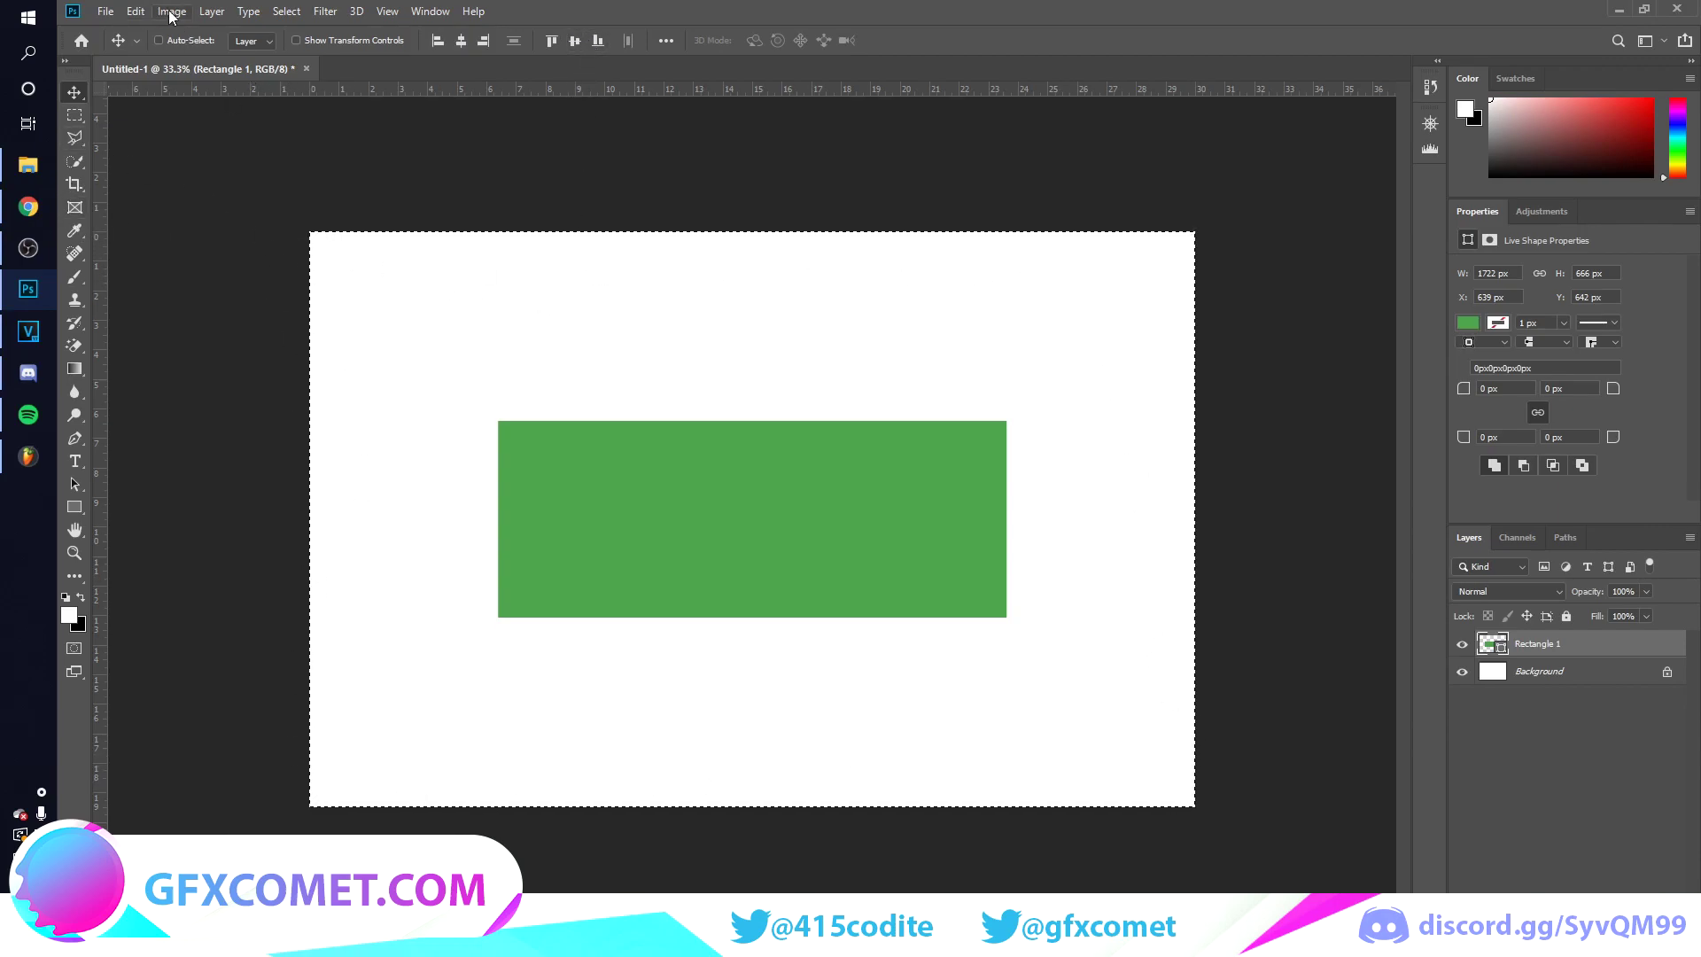
click(287, 12)
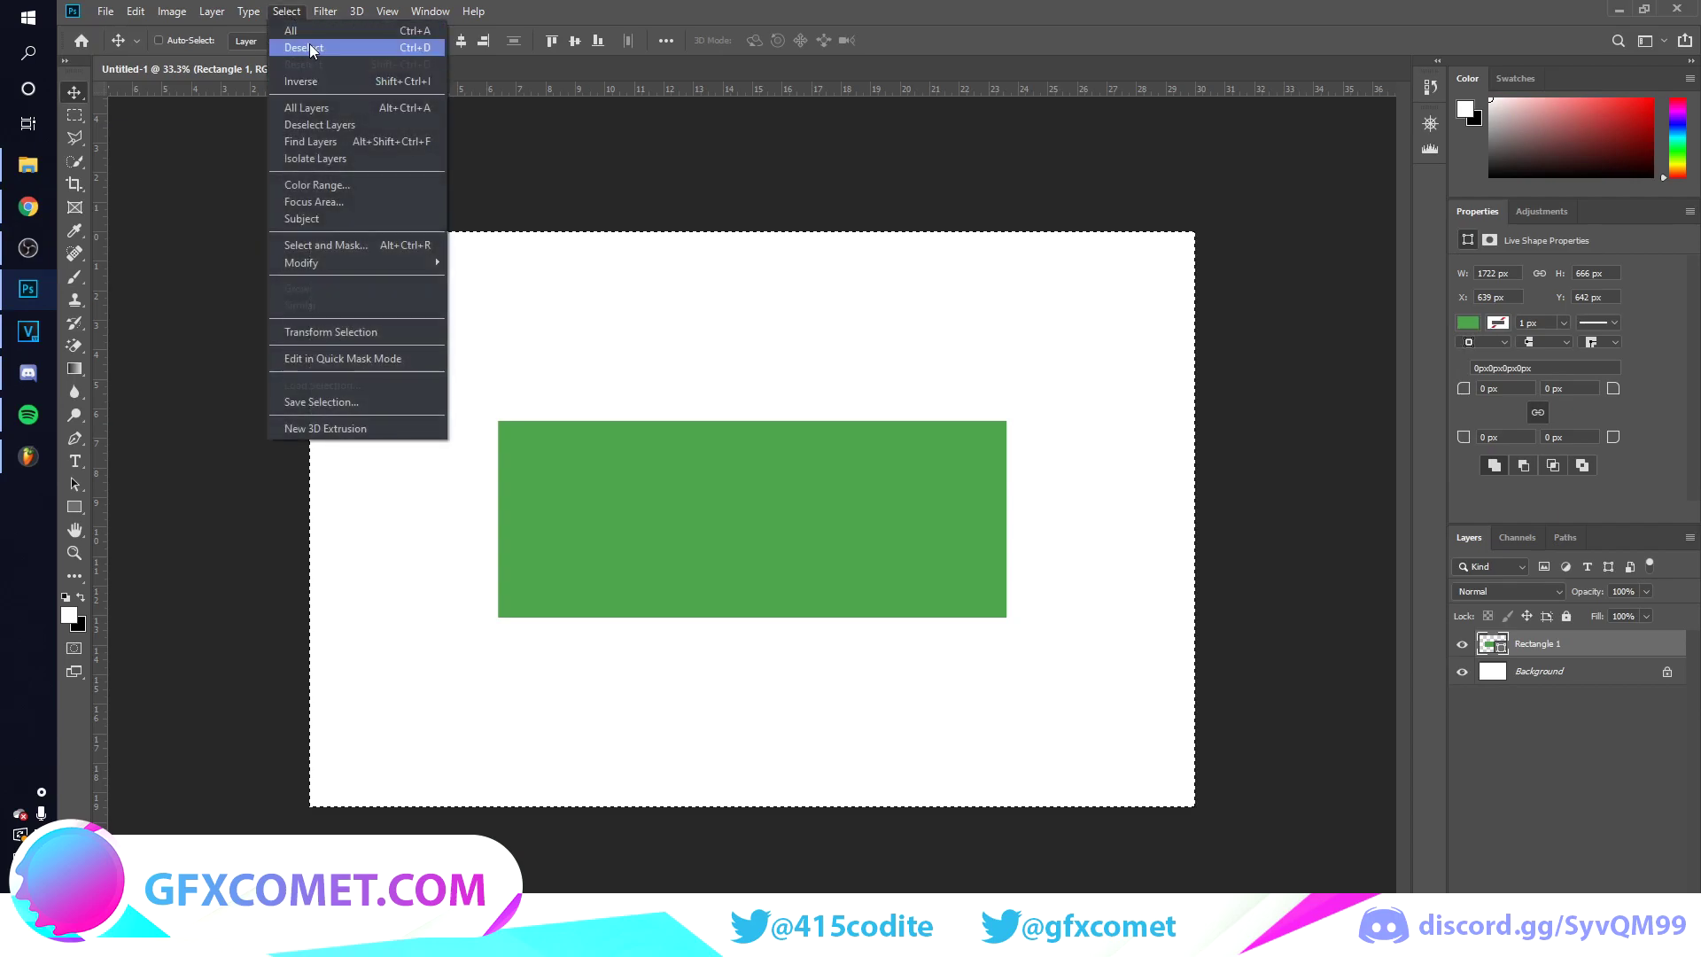
click(417, 50)
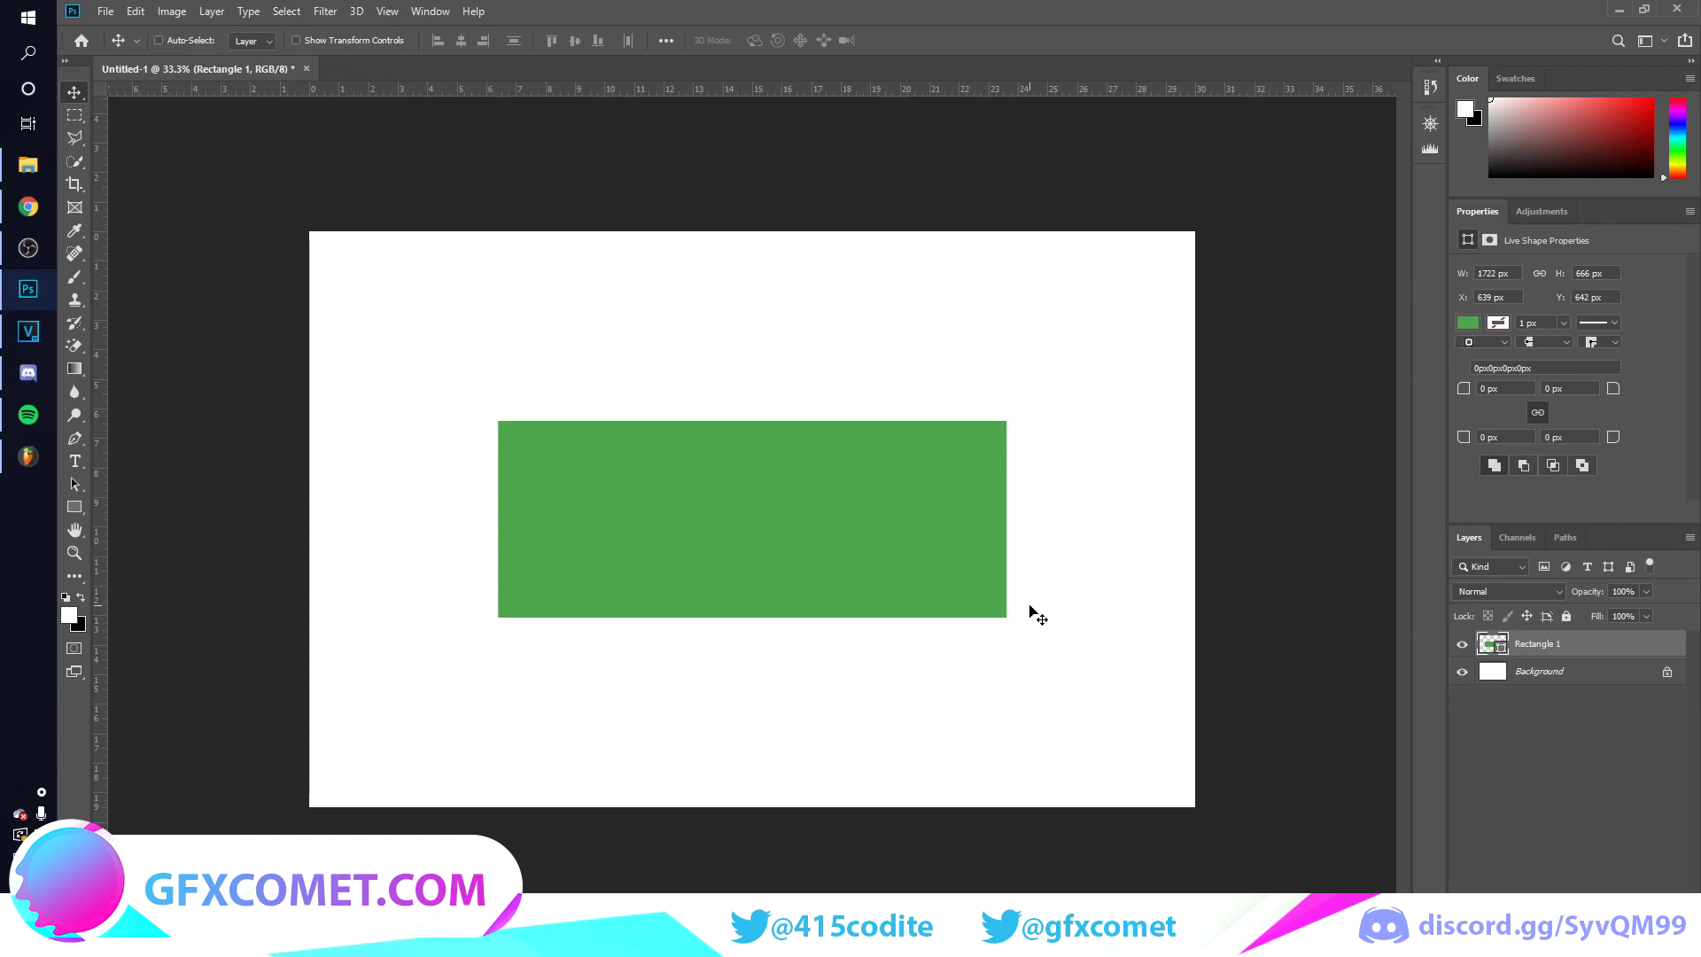
Step: Hide the original rectangle layer and duplicate it
click(1463, 644)
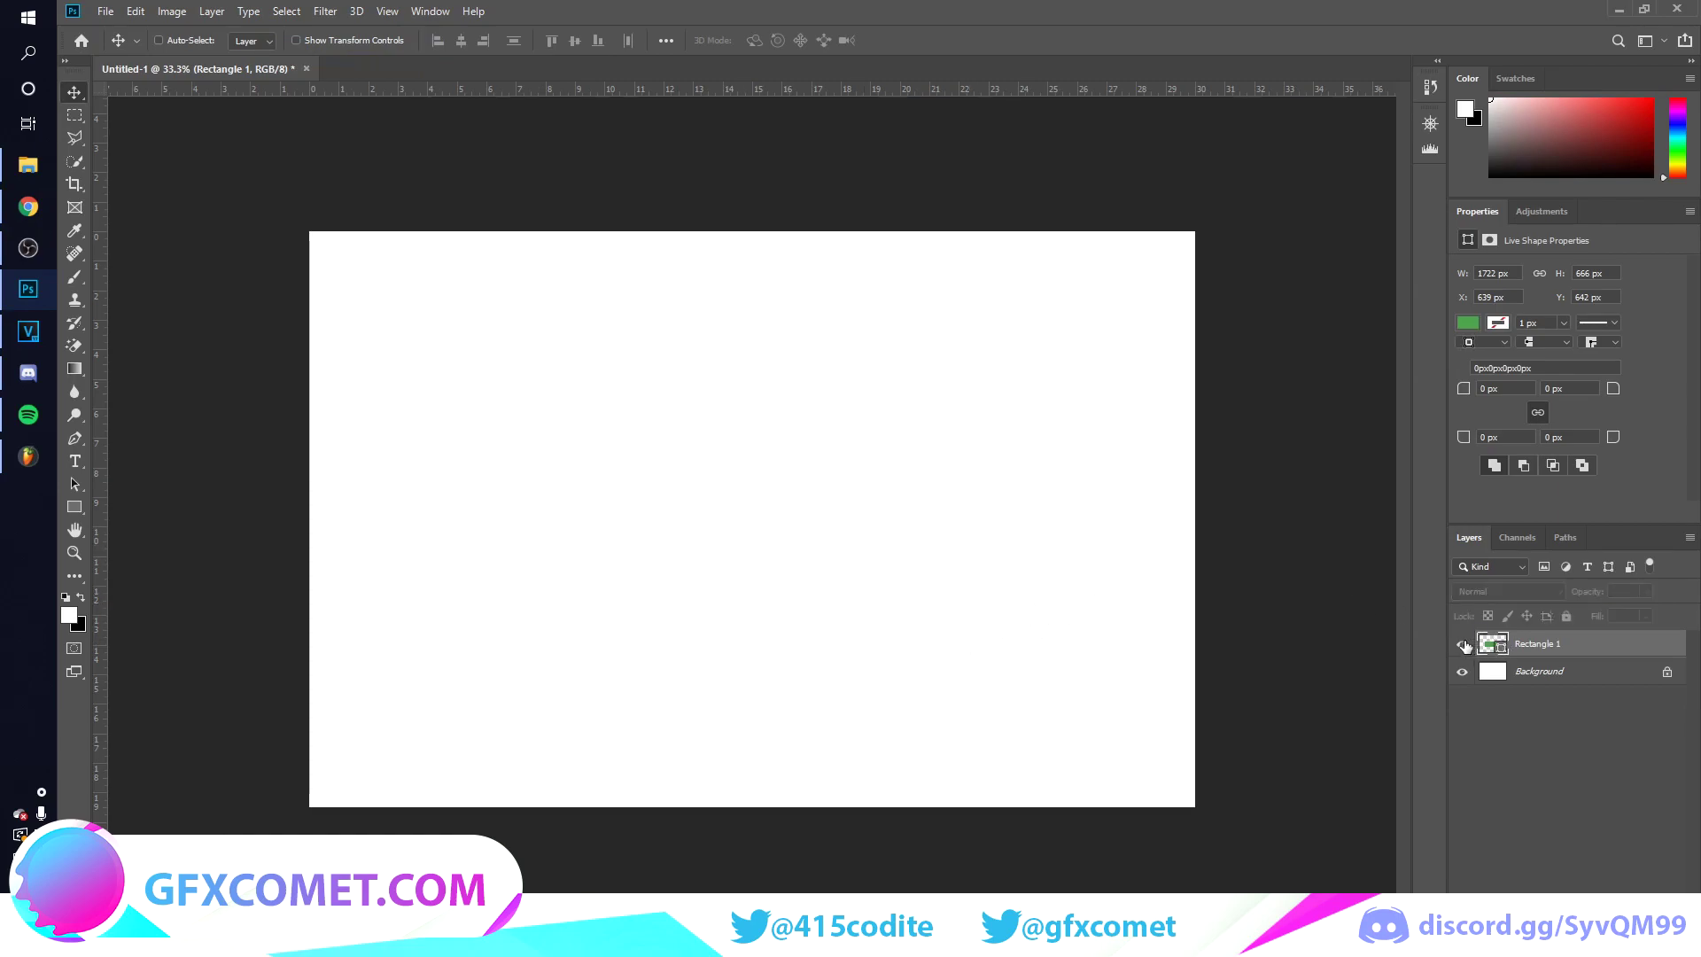
right_click(1638, 640)
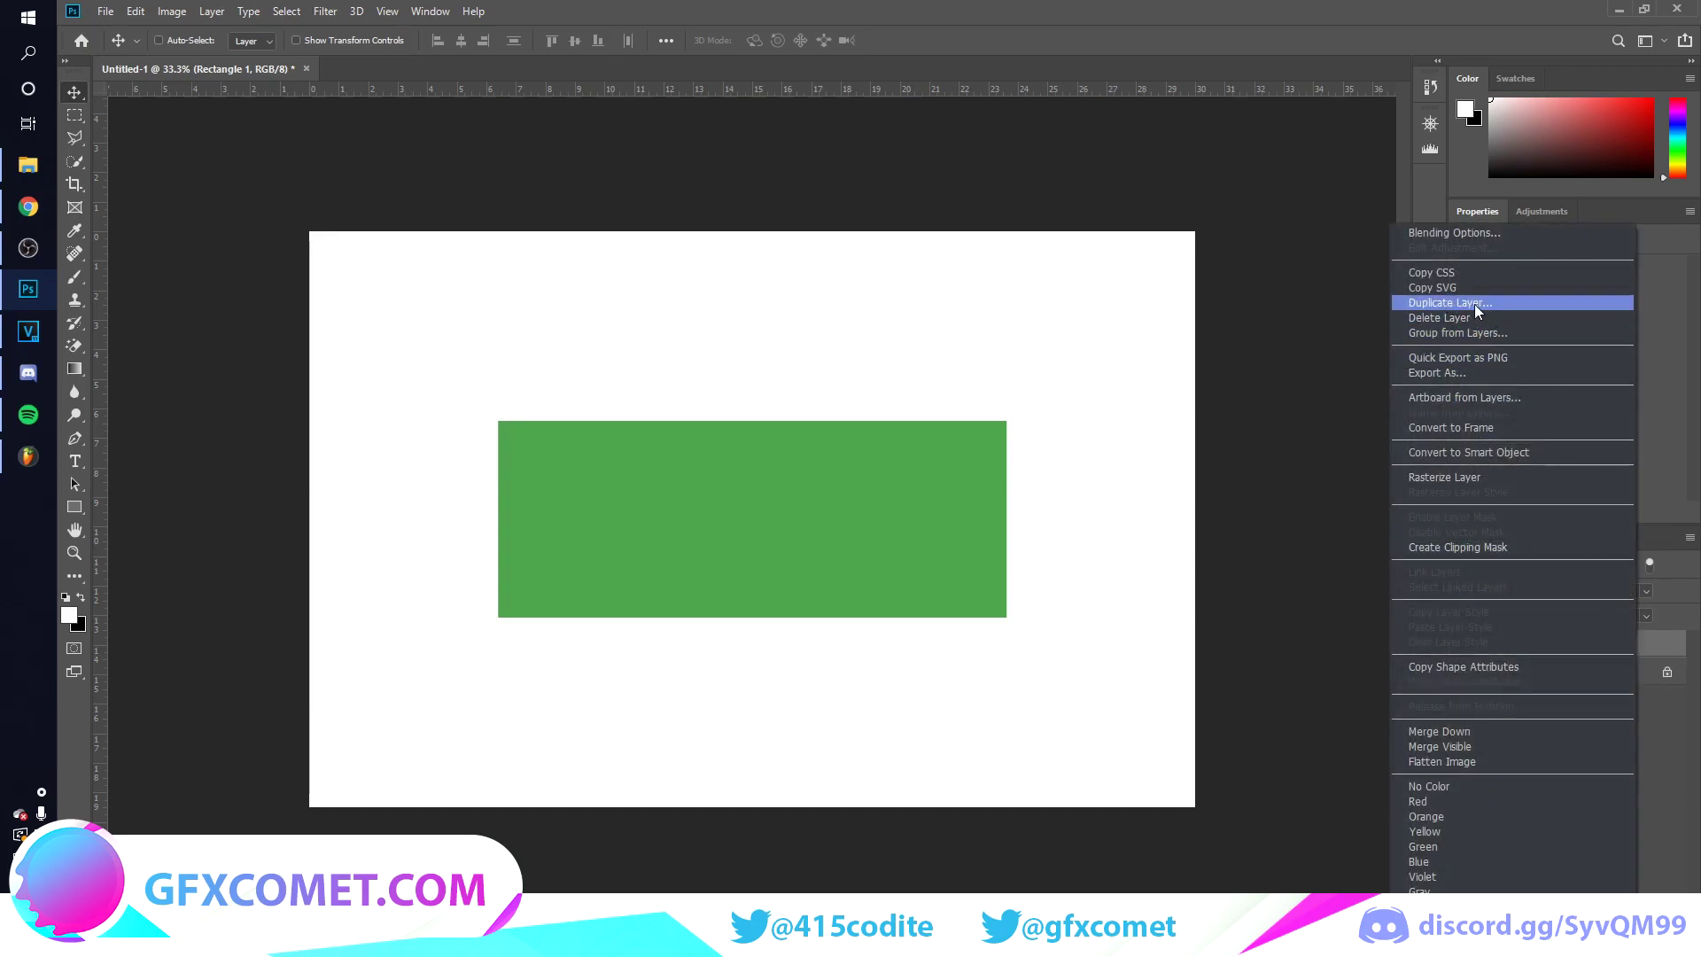
click(1684, 779)
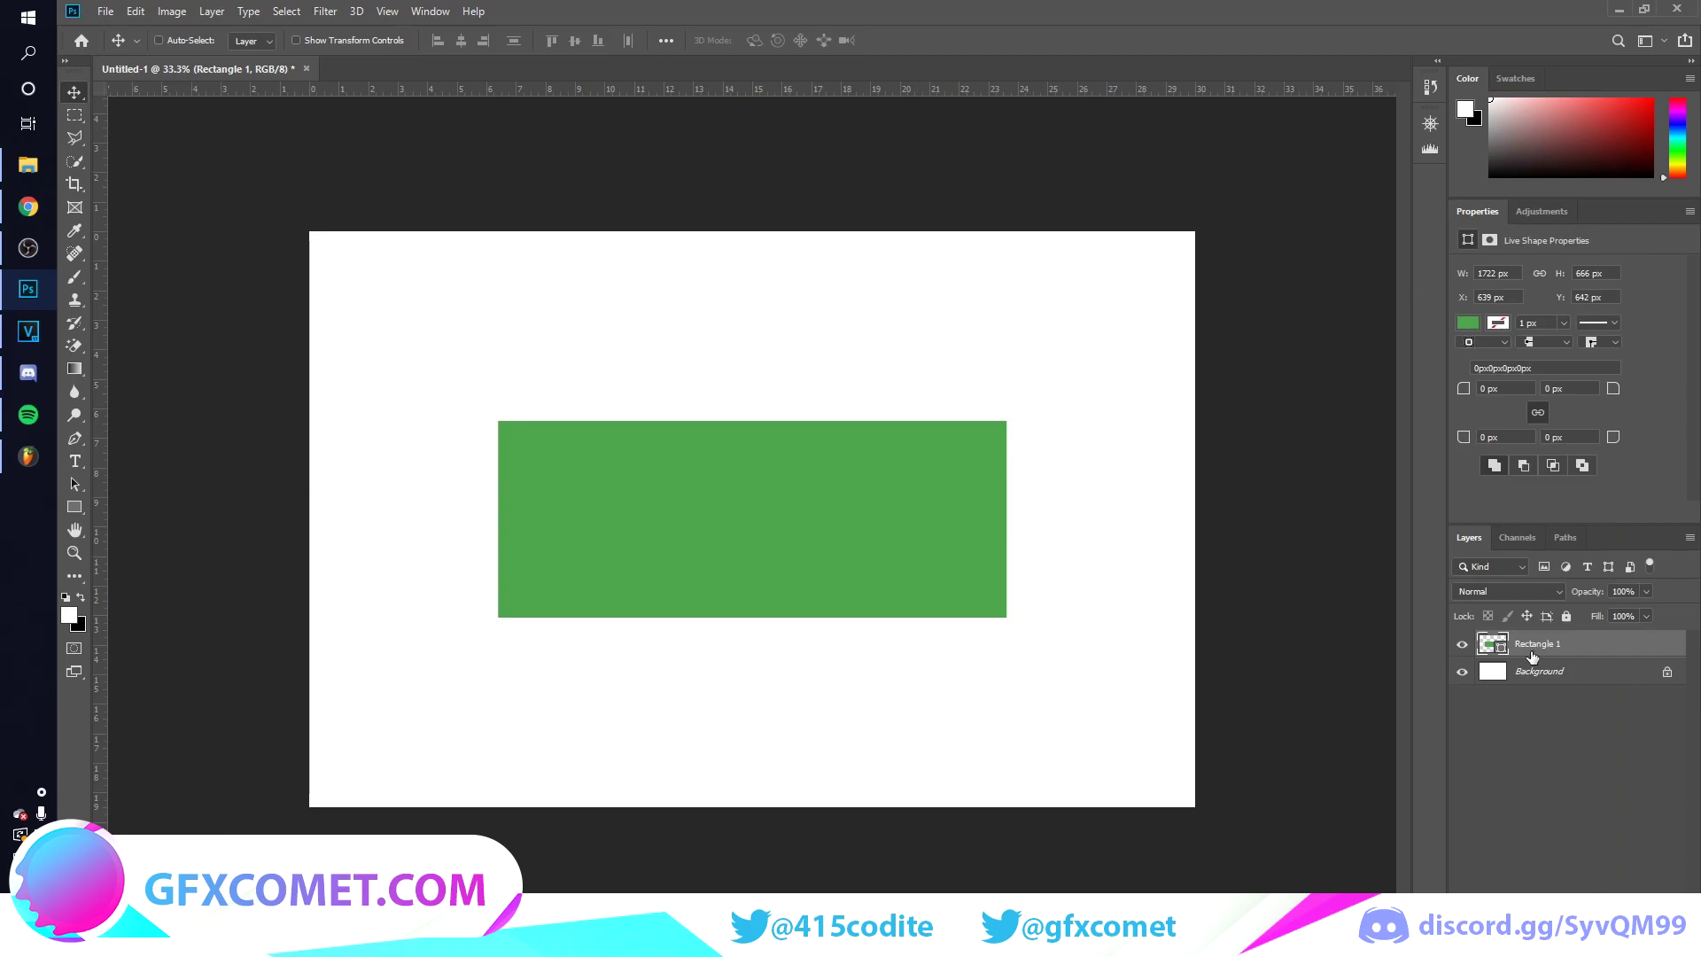
key(ctrl+j)
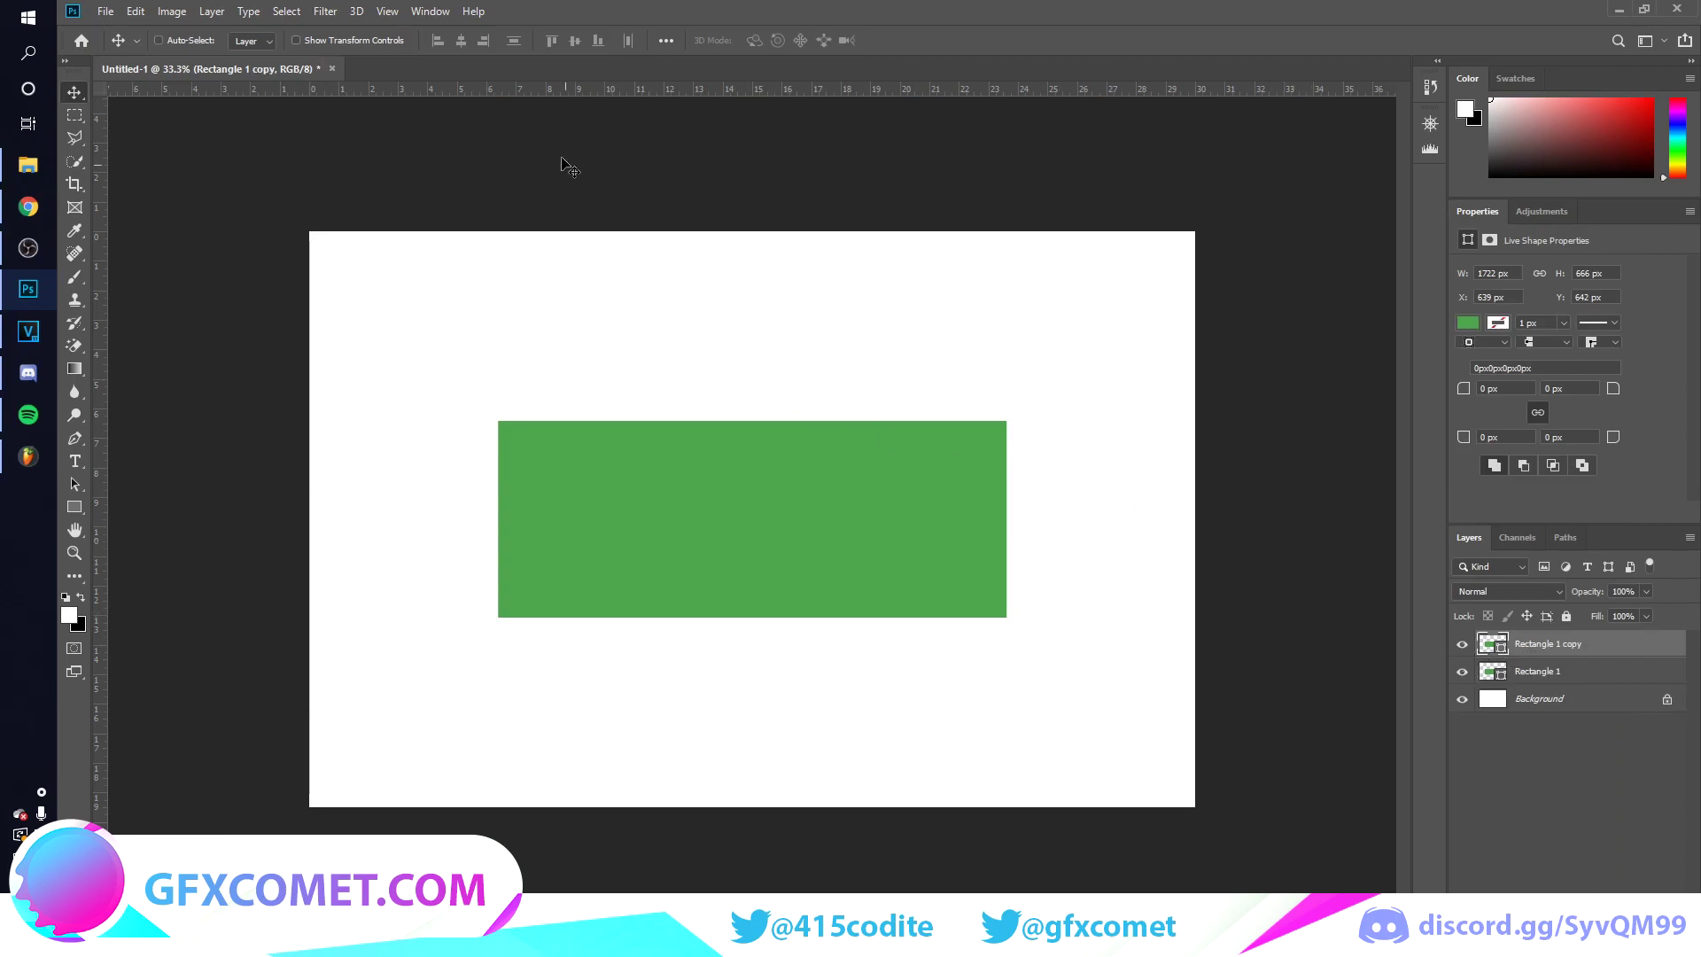
click(135, 14)
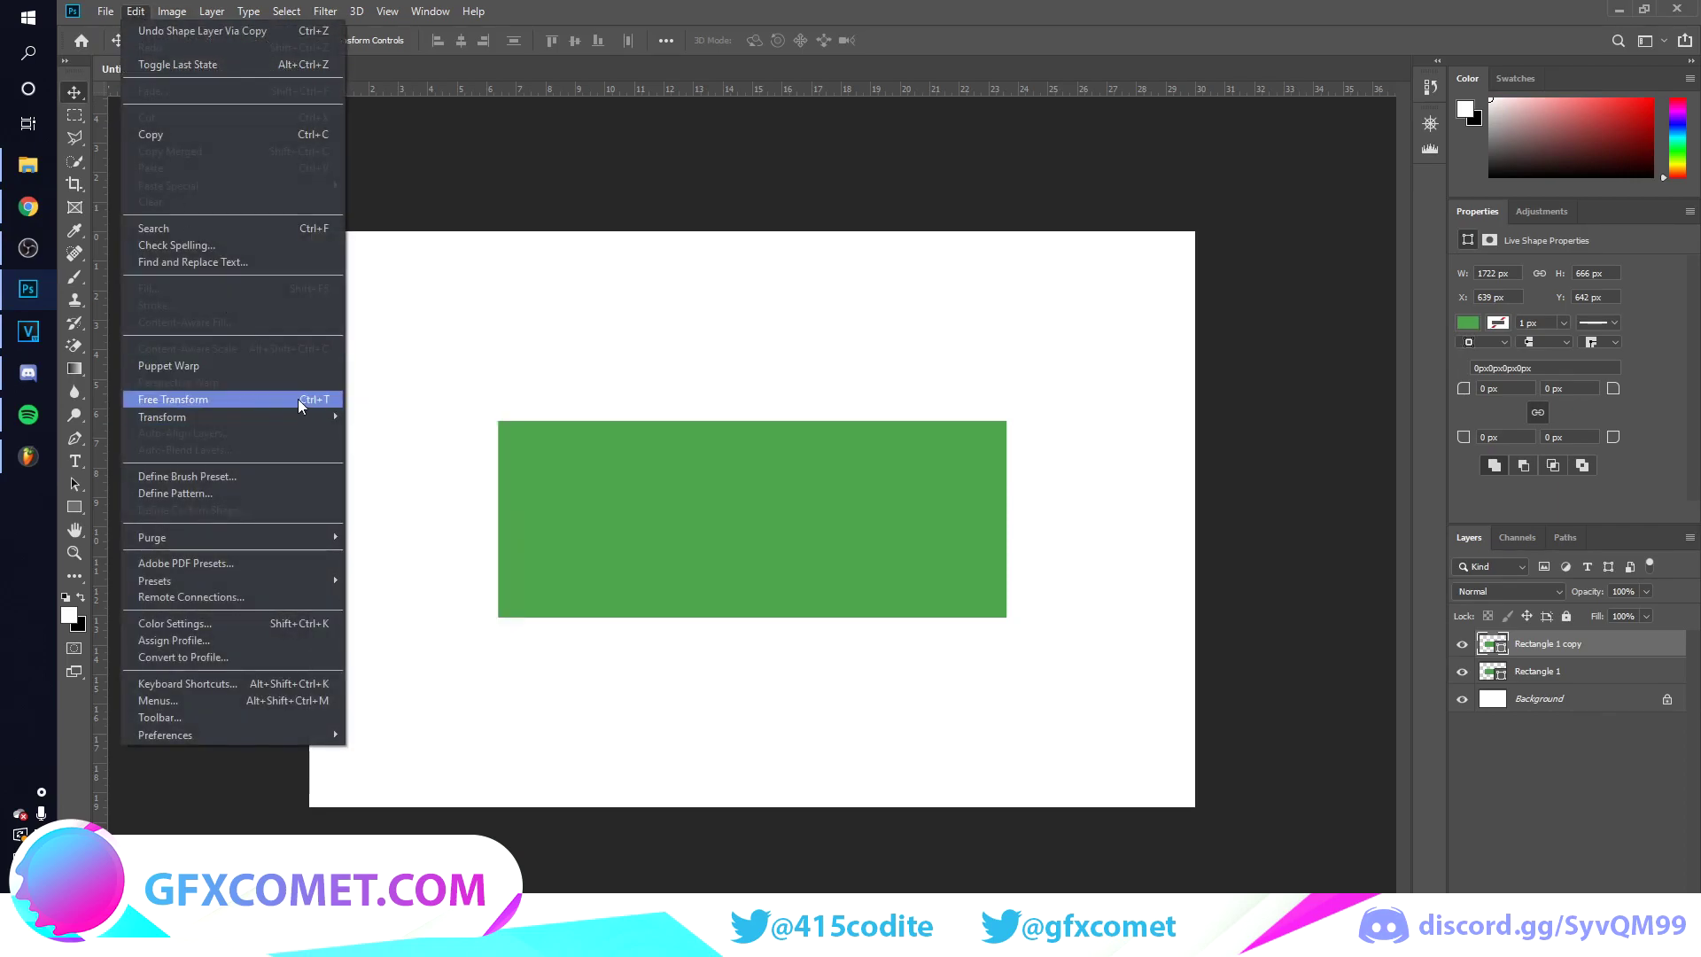
click(621, 407)
Step: Scale the rectangle copy down to about 1638 × 594 px inside the original
key(ctrl+t)
drag(1006, 422, 996, 429)
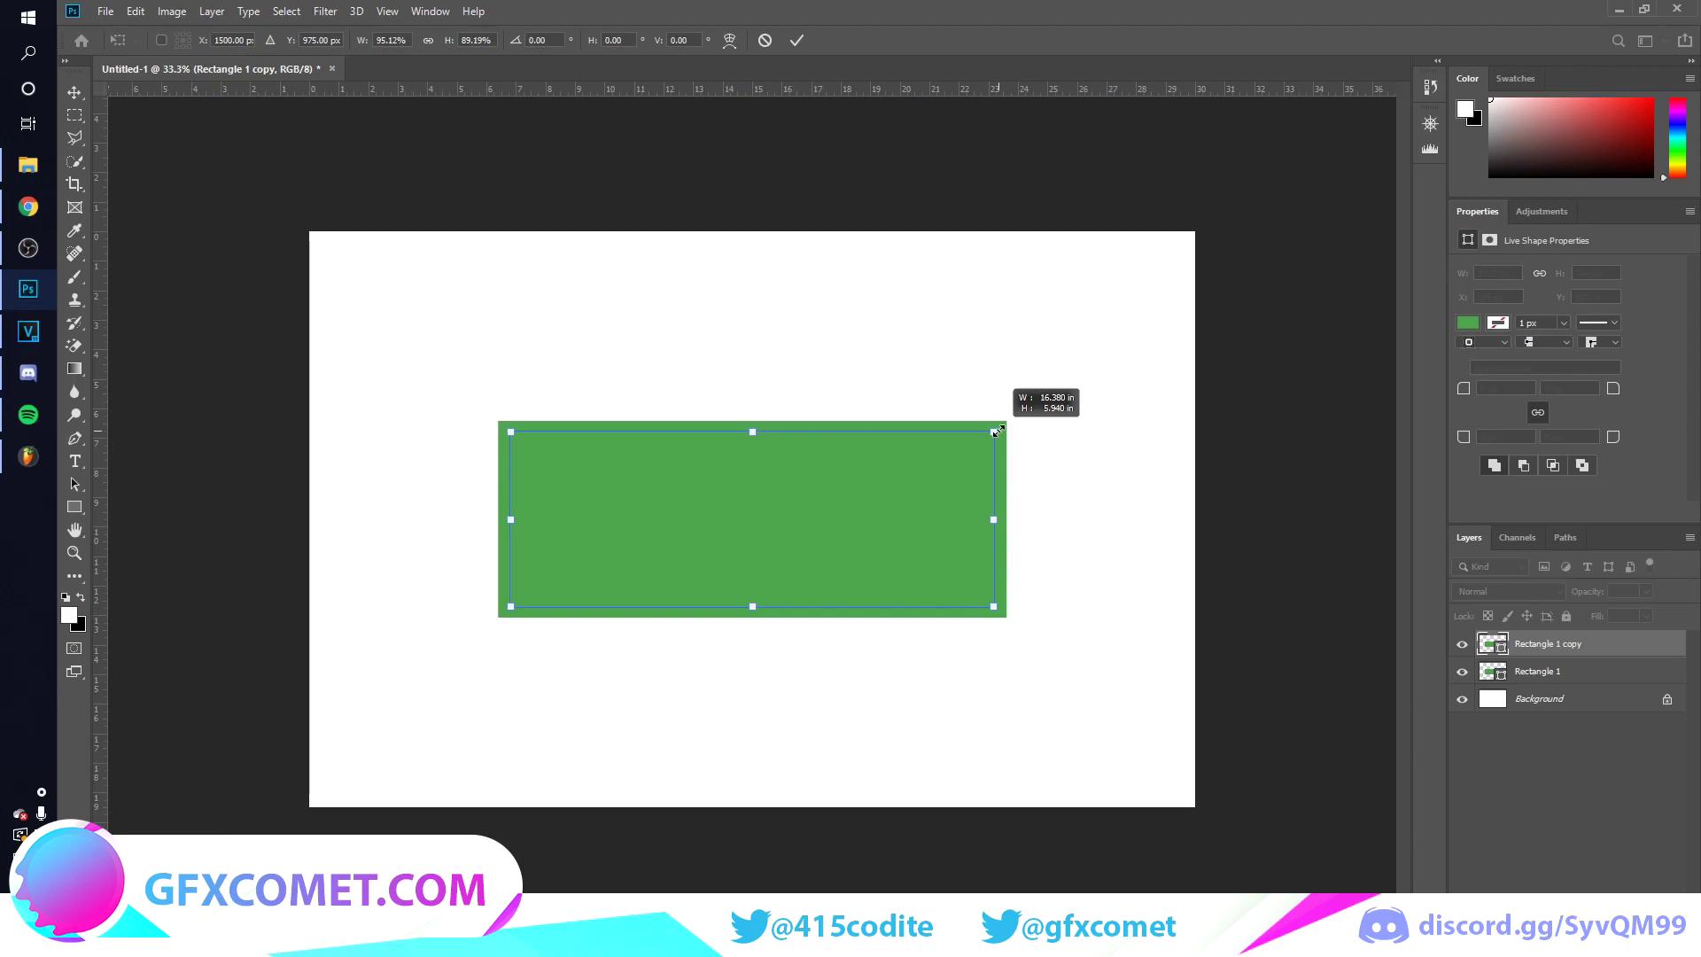
key(Return)
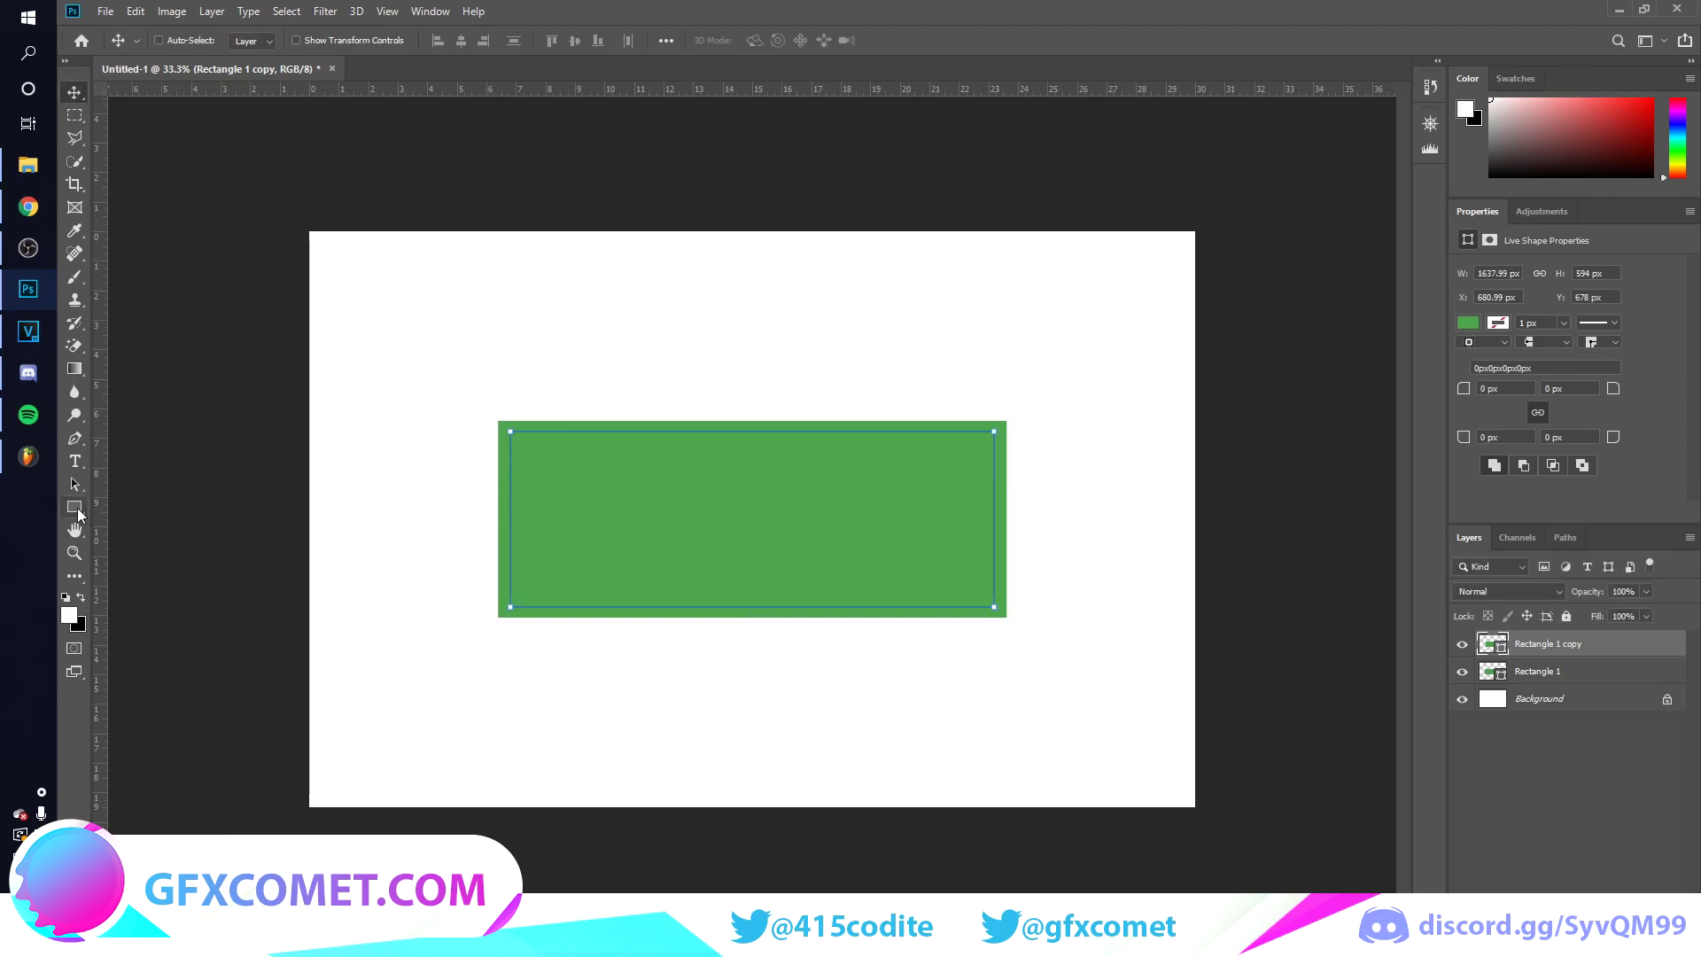
click(74, 508)
Step: Remove the copy's fill and give it a solid 40 px stroke
click(253, 40)
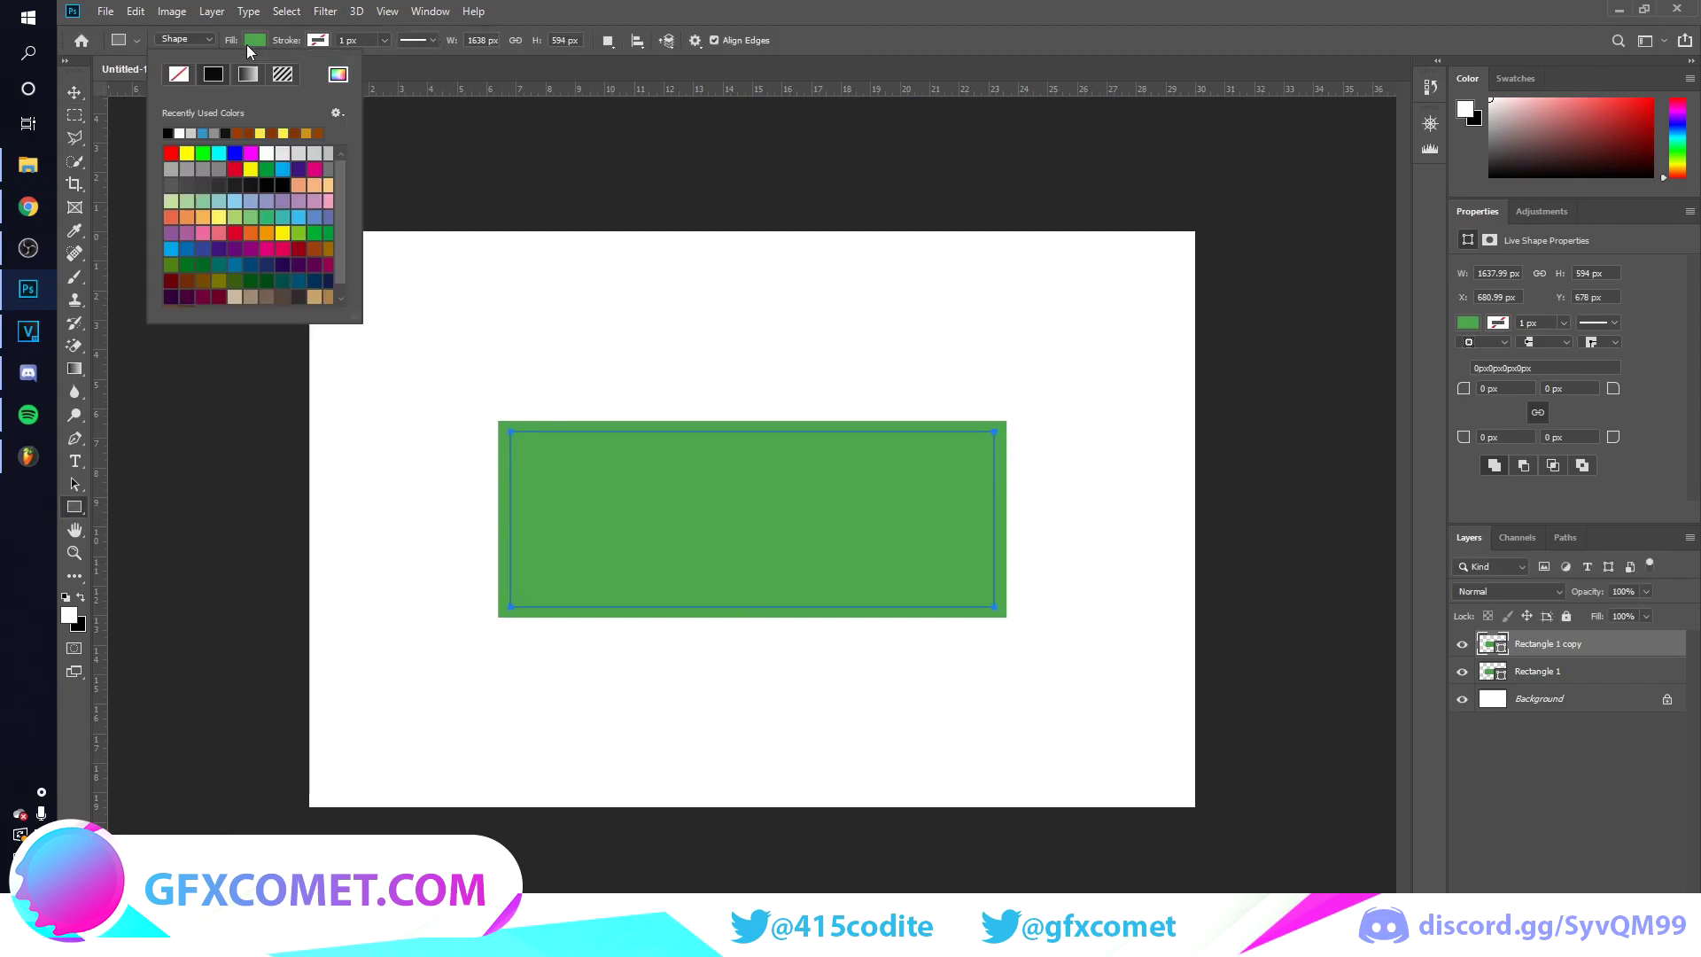
click(178, 73)
click(317, 40)
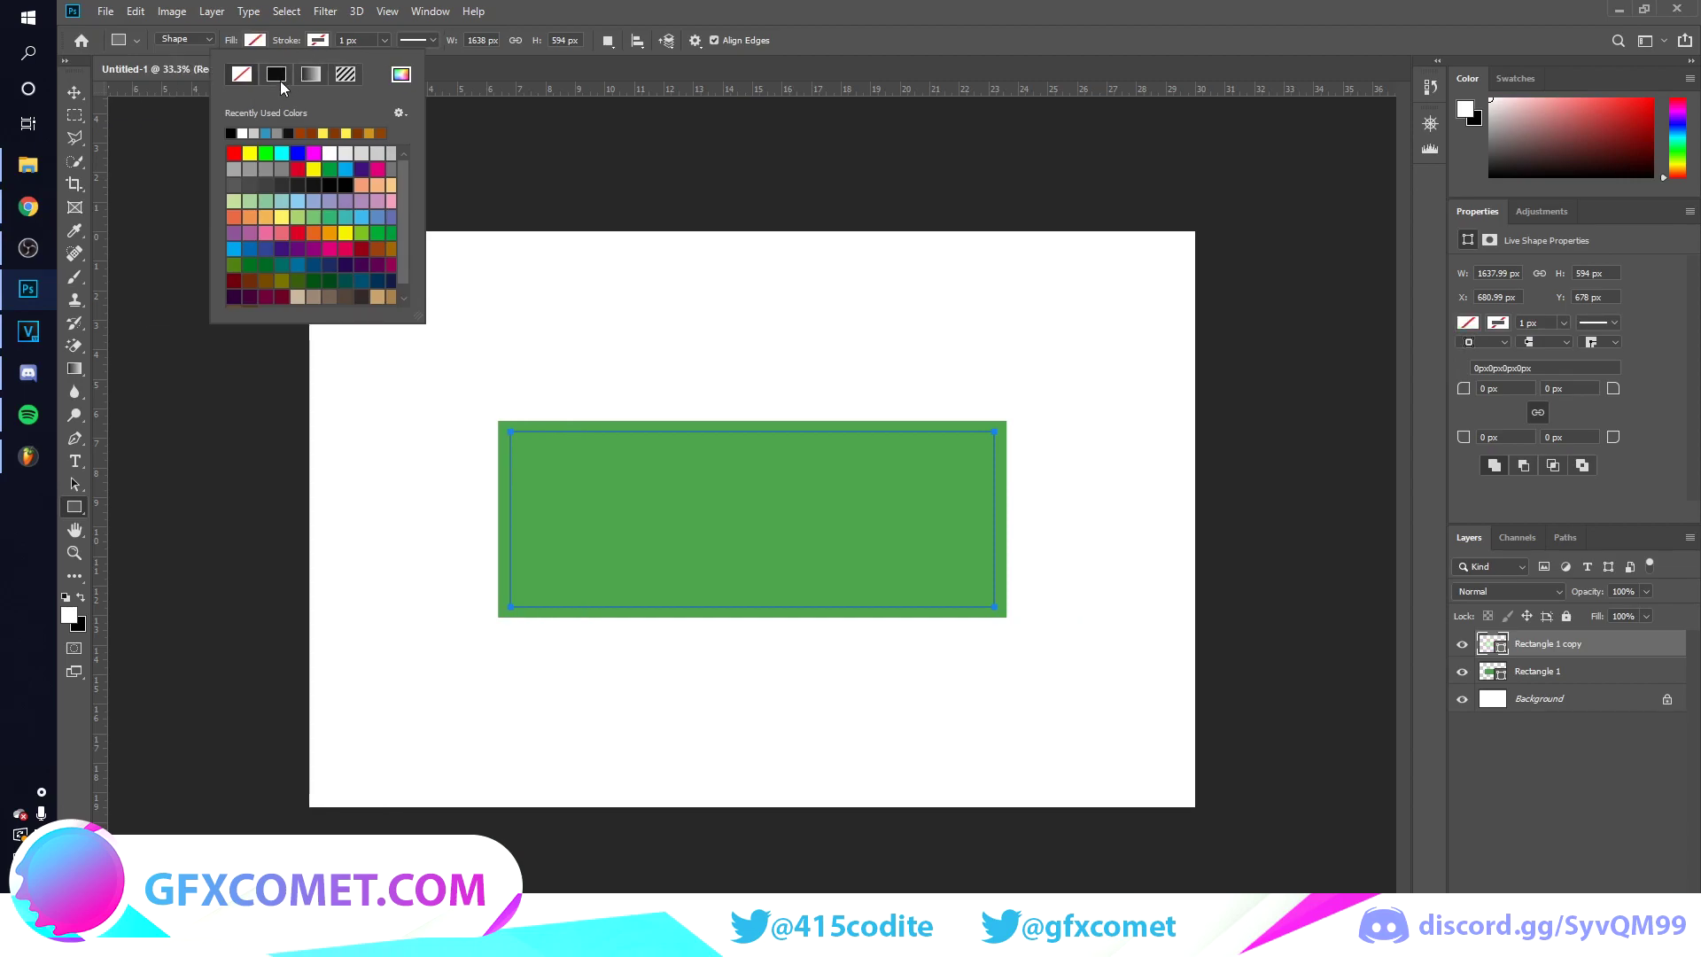
click(280, 80)
key(Return)
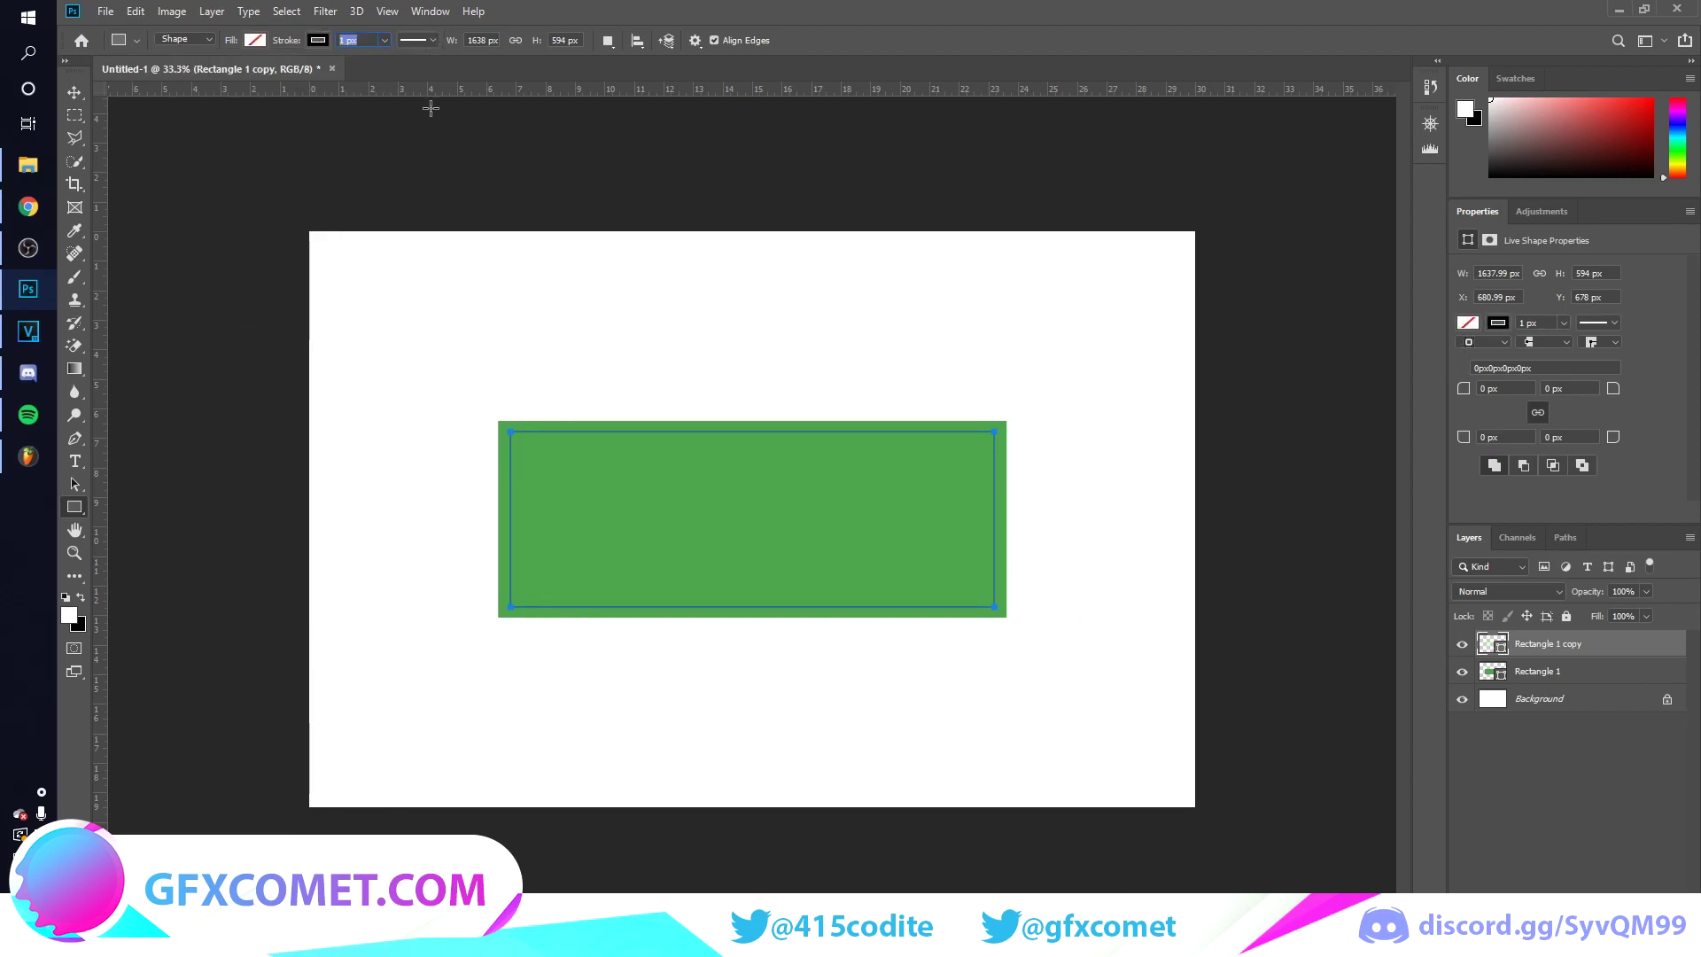
text(30)
key(Return)
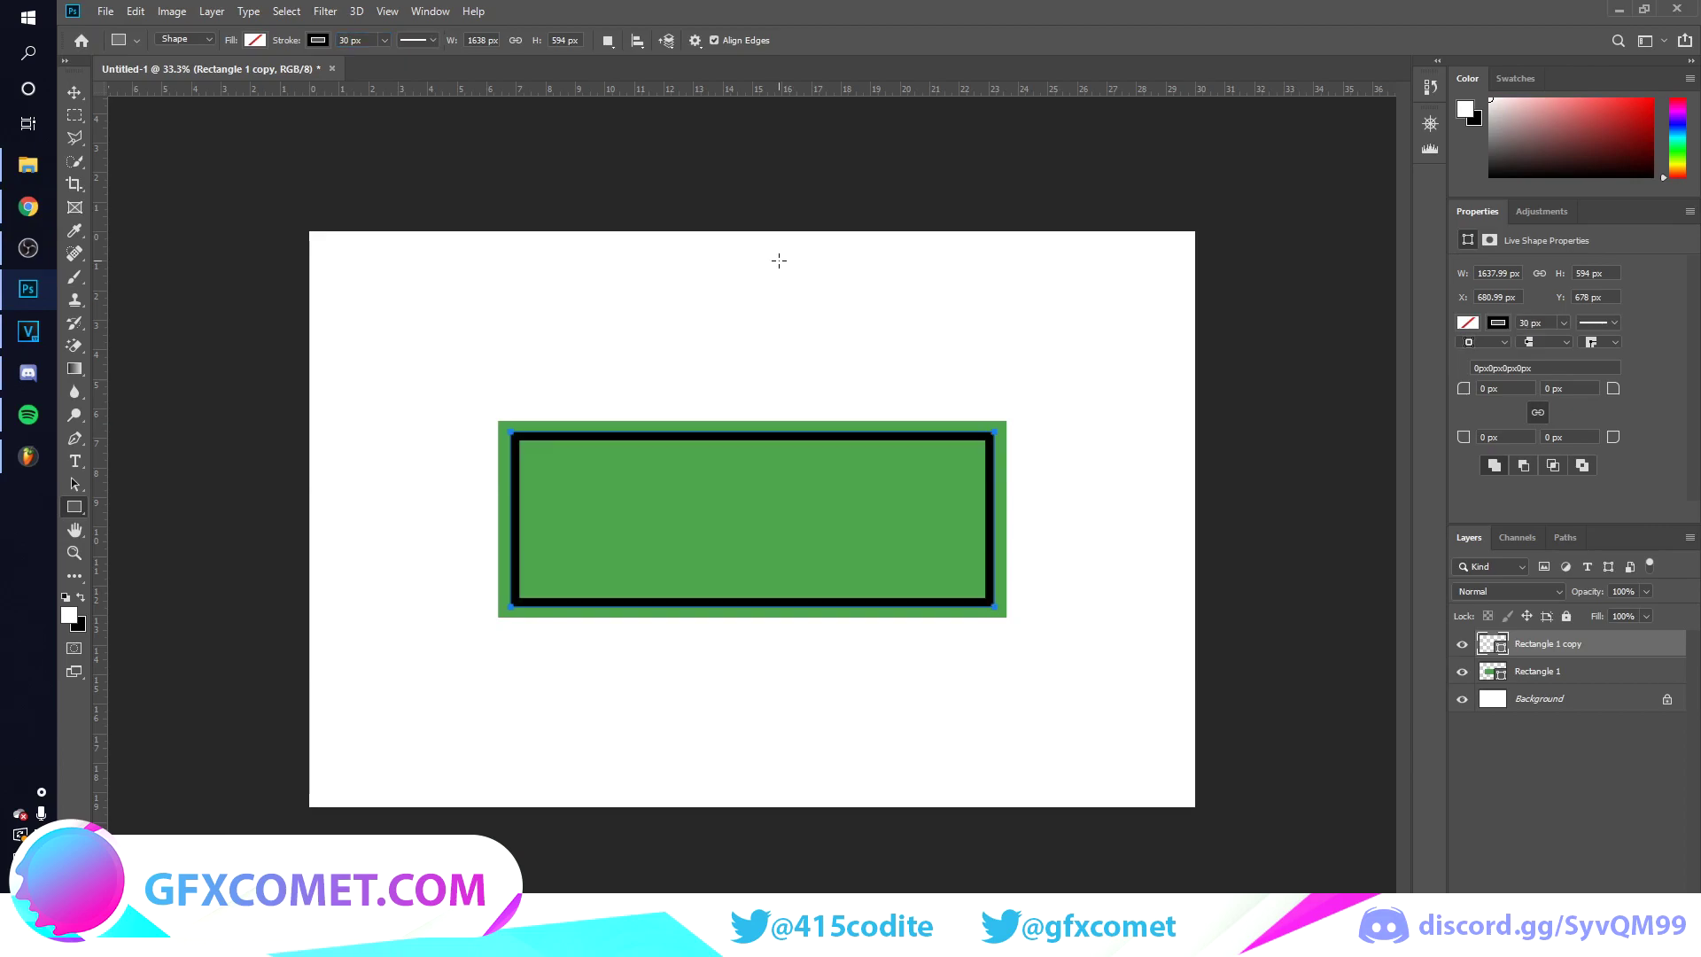
click(291, 42)
text(40)
key(Return)
Step: Set the stroke colour to dark green #347733
click(317, 40)
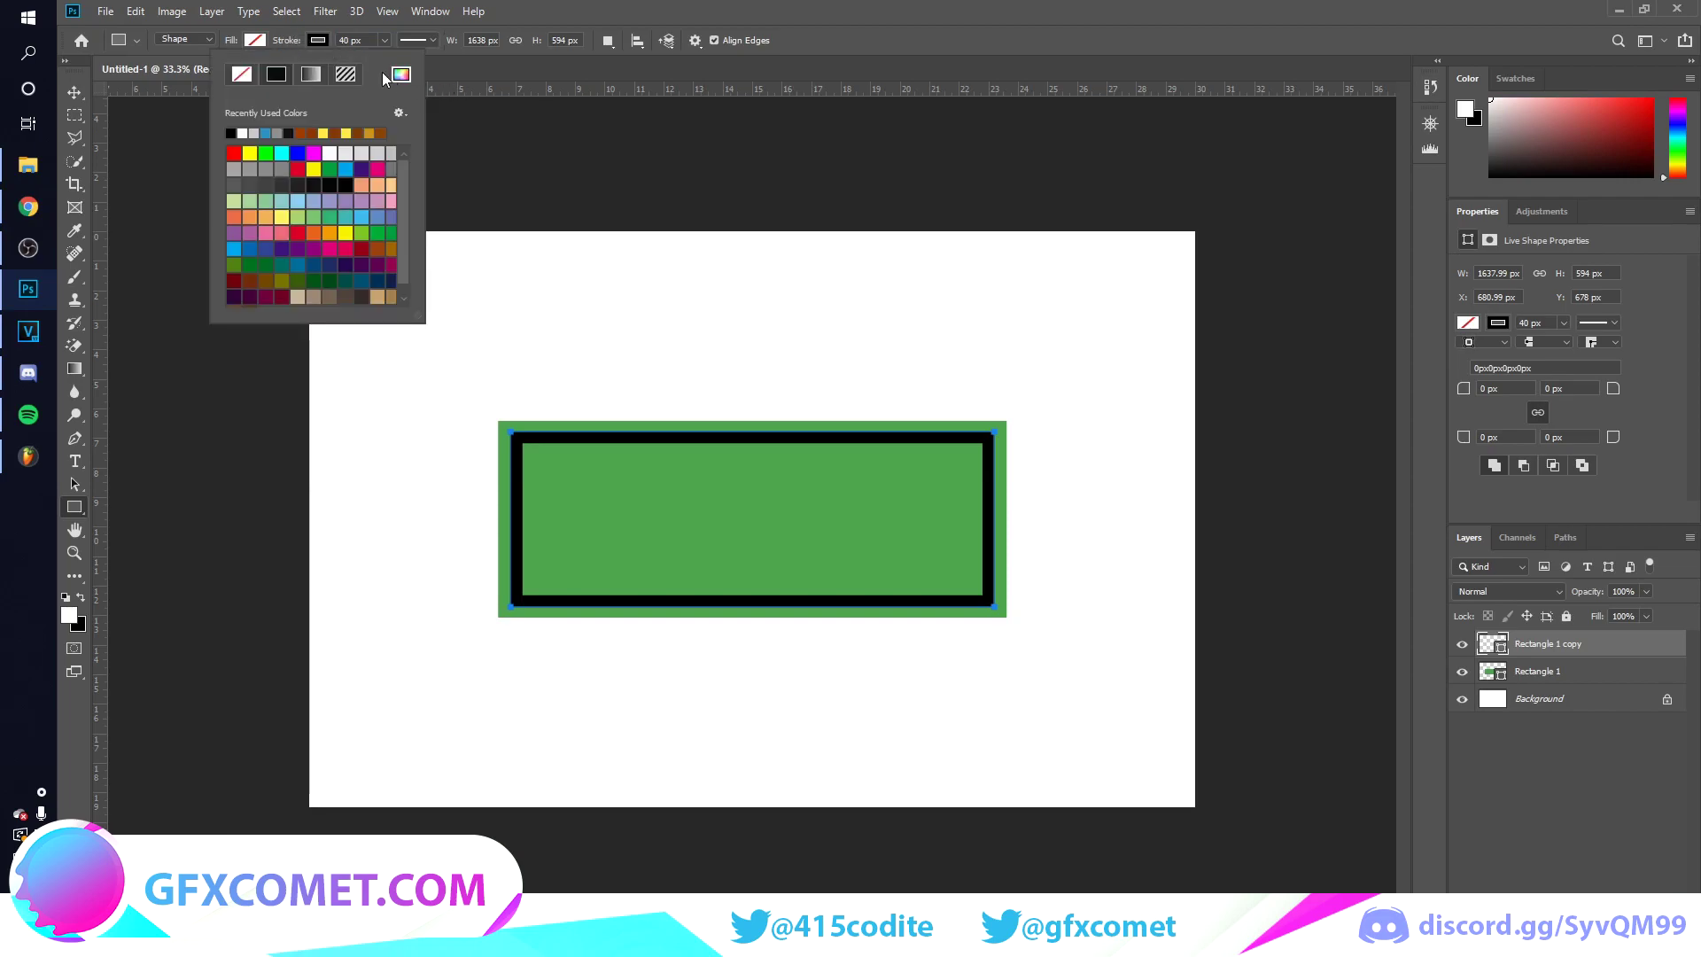
click(400, 75)
click(888, 498)
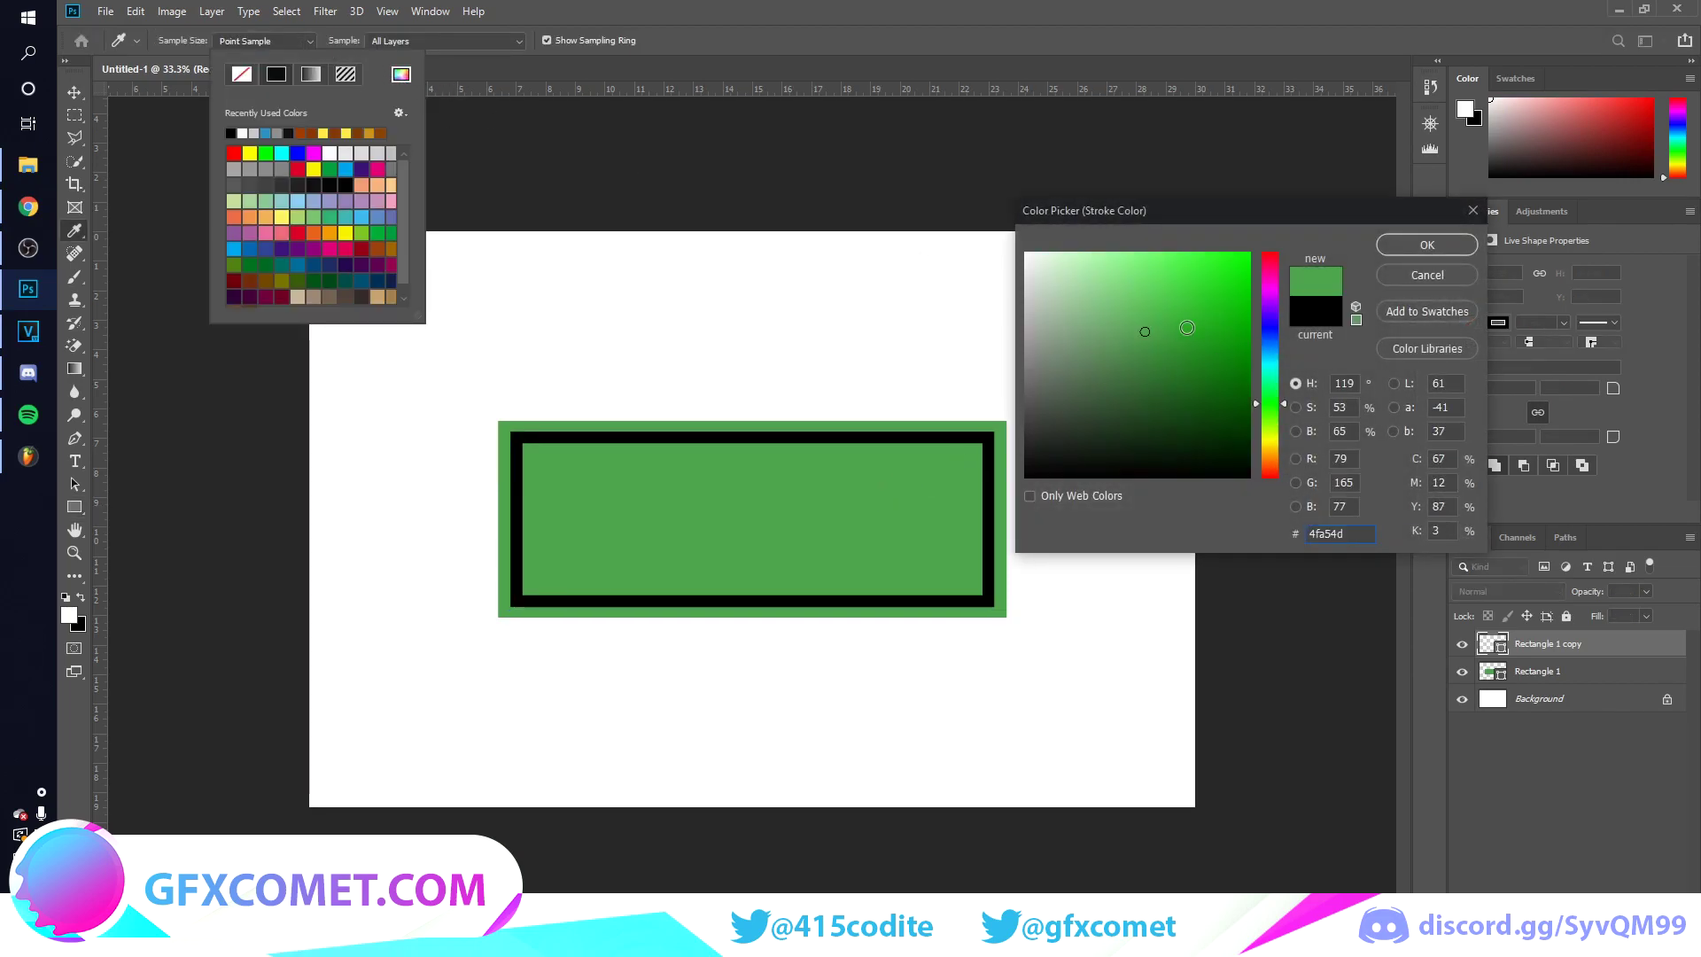
click(1155, 359)
drag(1155, 361, 1154, 372)
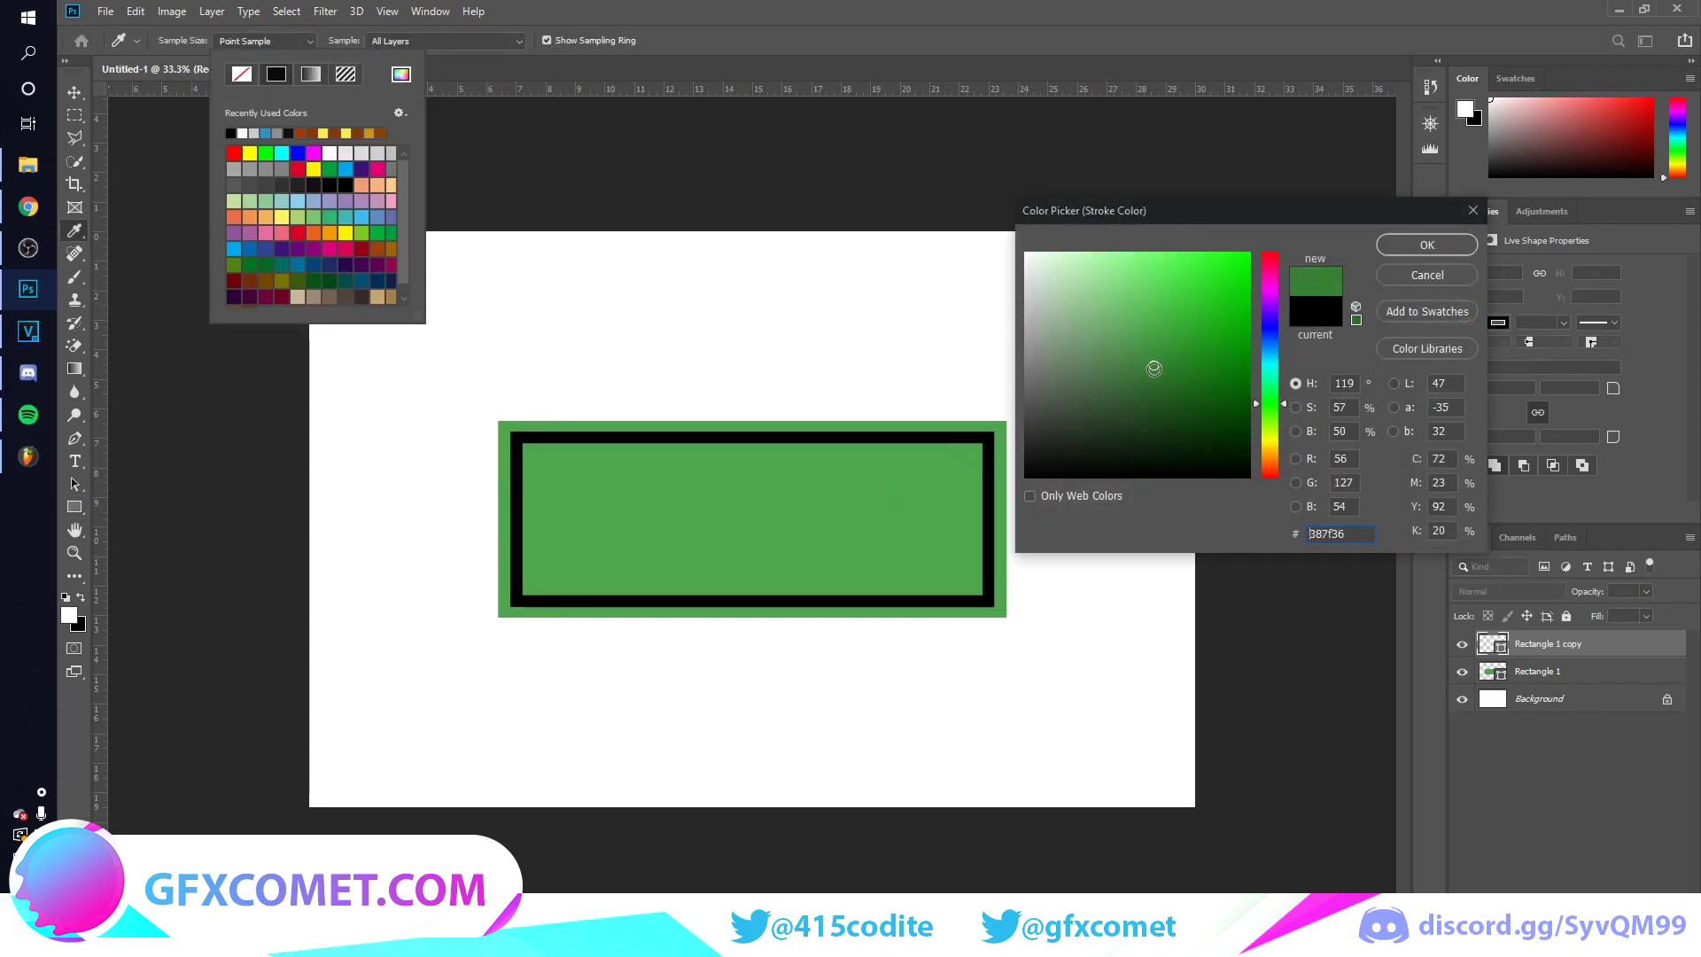
click(1428, 248)
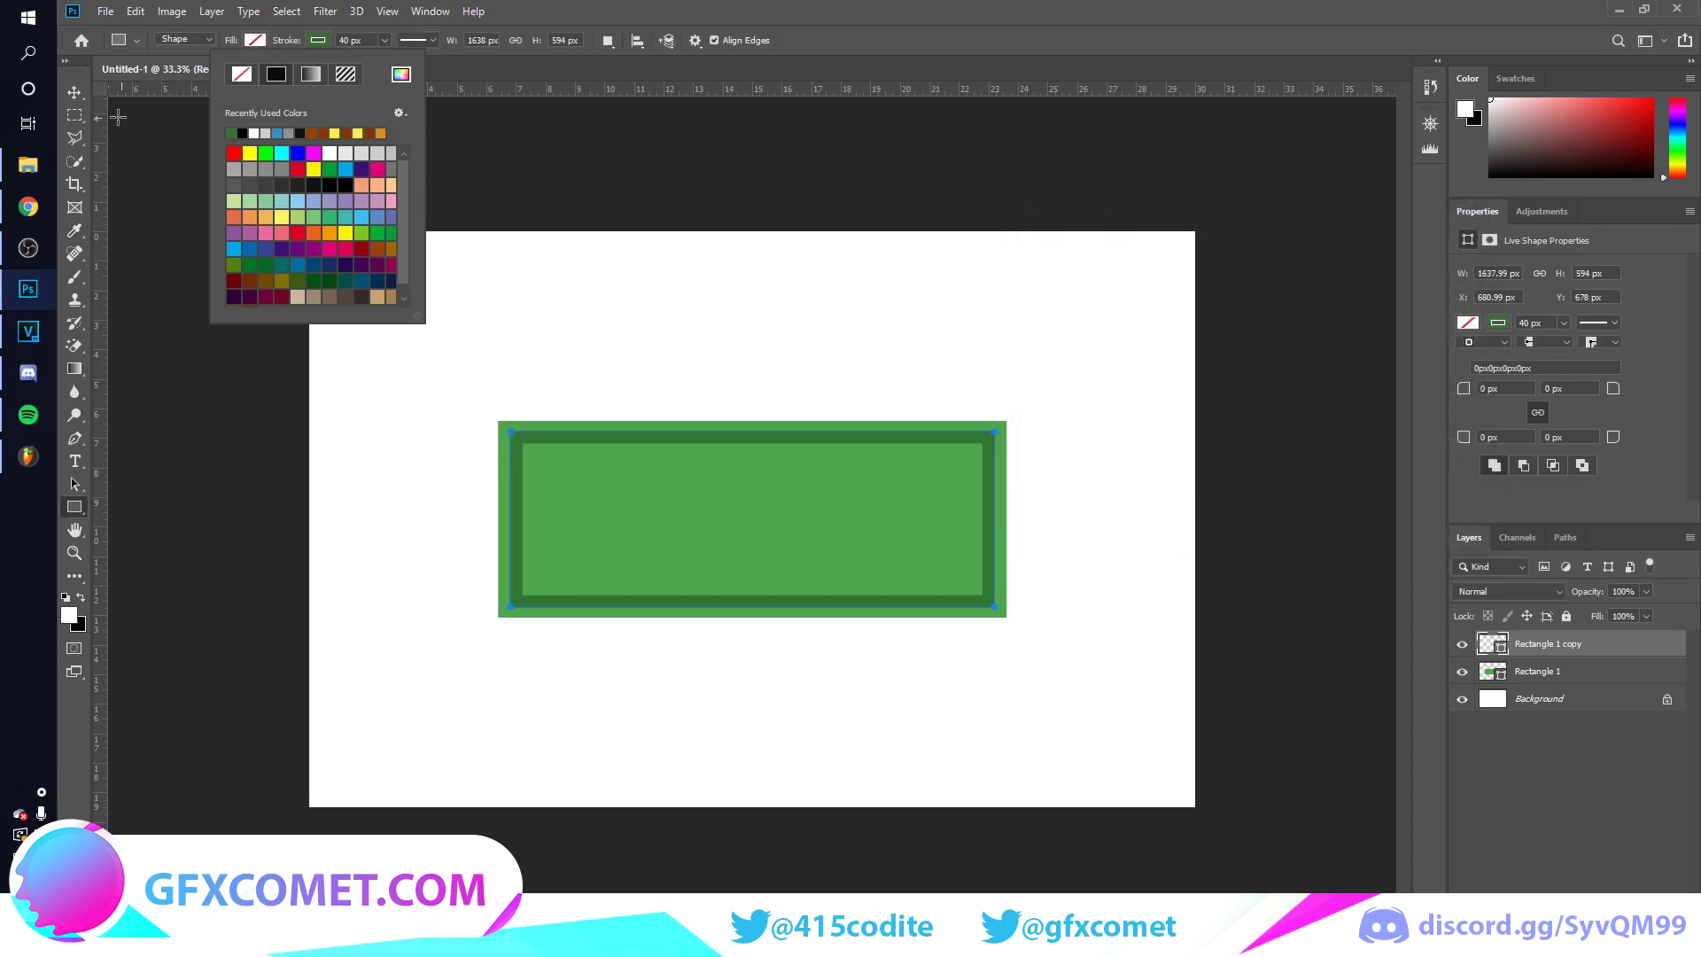
Step: Draw an oval on a new layer in the banknote's middle and centre it horizontally
drag(70, 505, 151, 508)
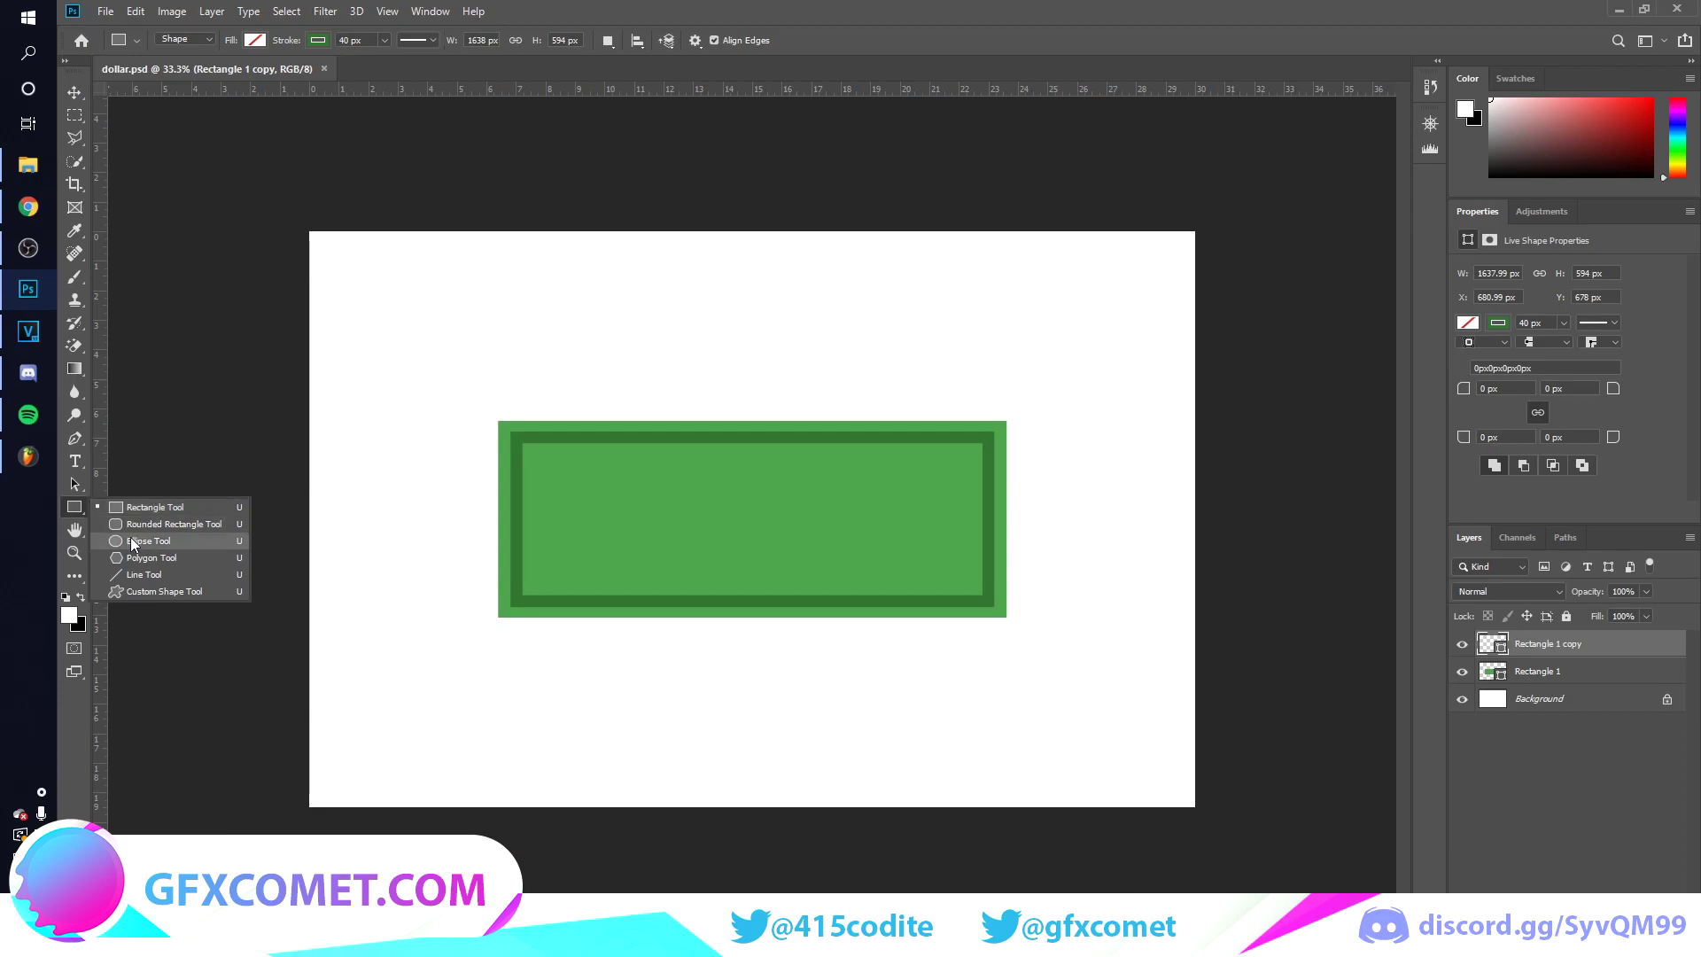
click(161, 540)
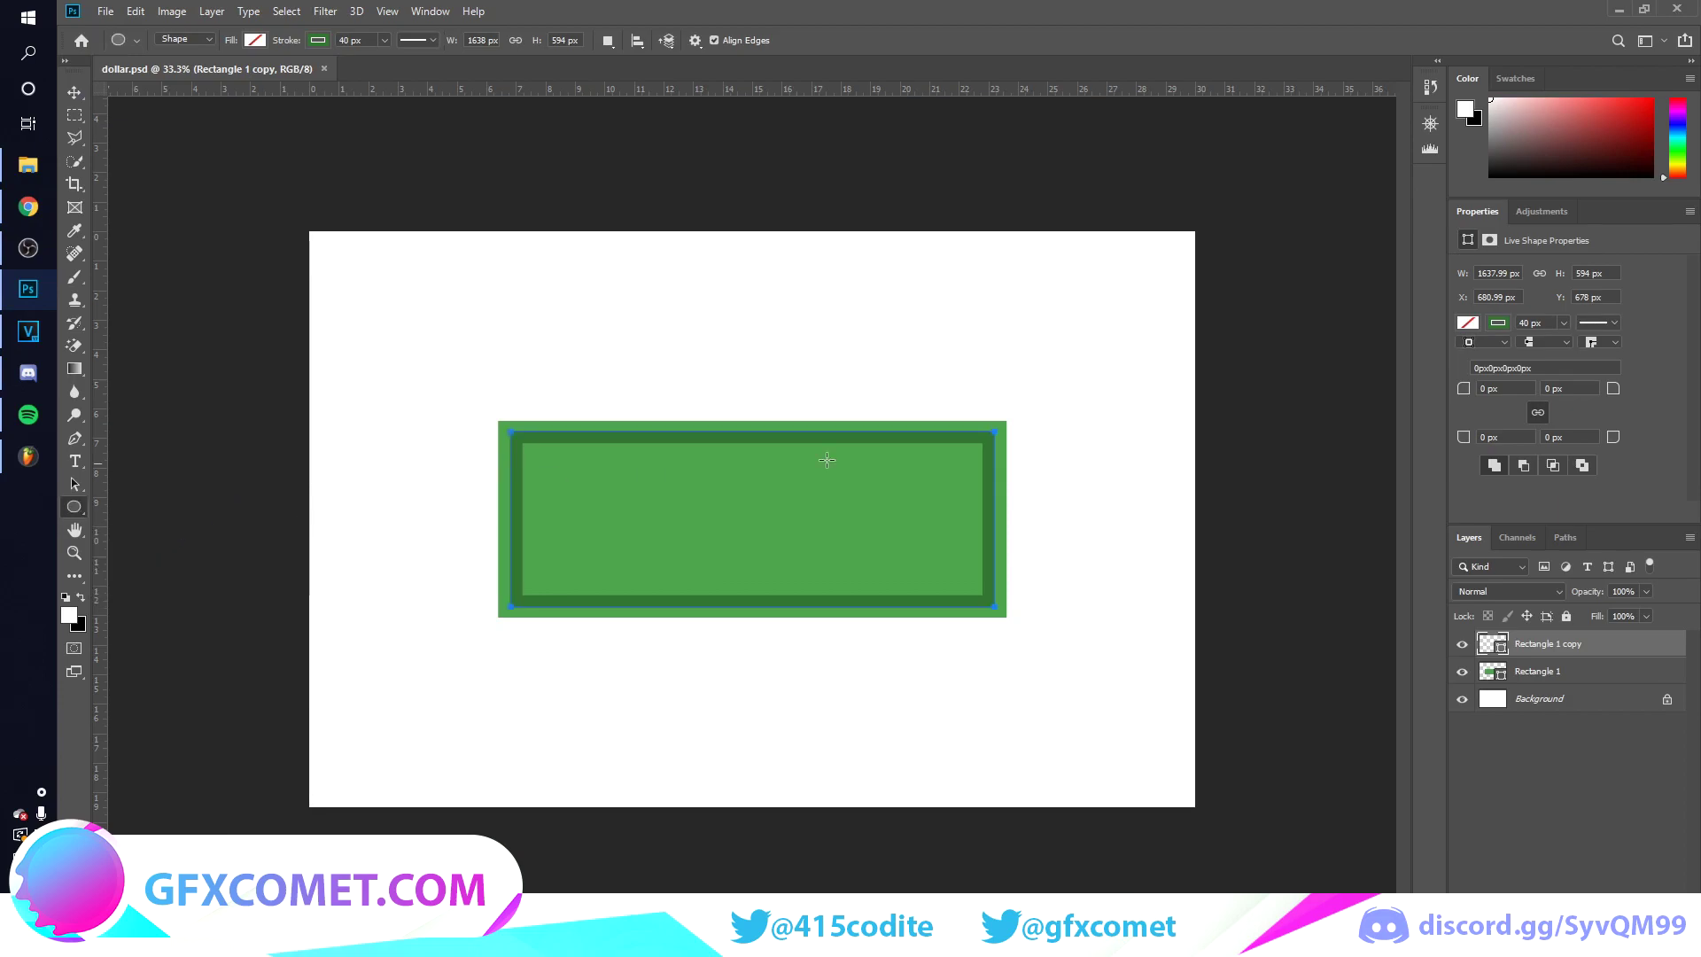
key(ctrl+shift+alt+n)
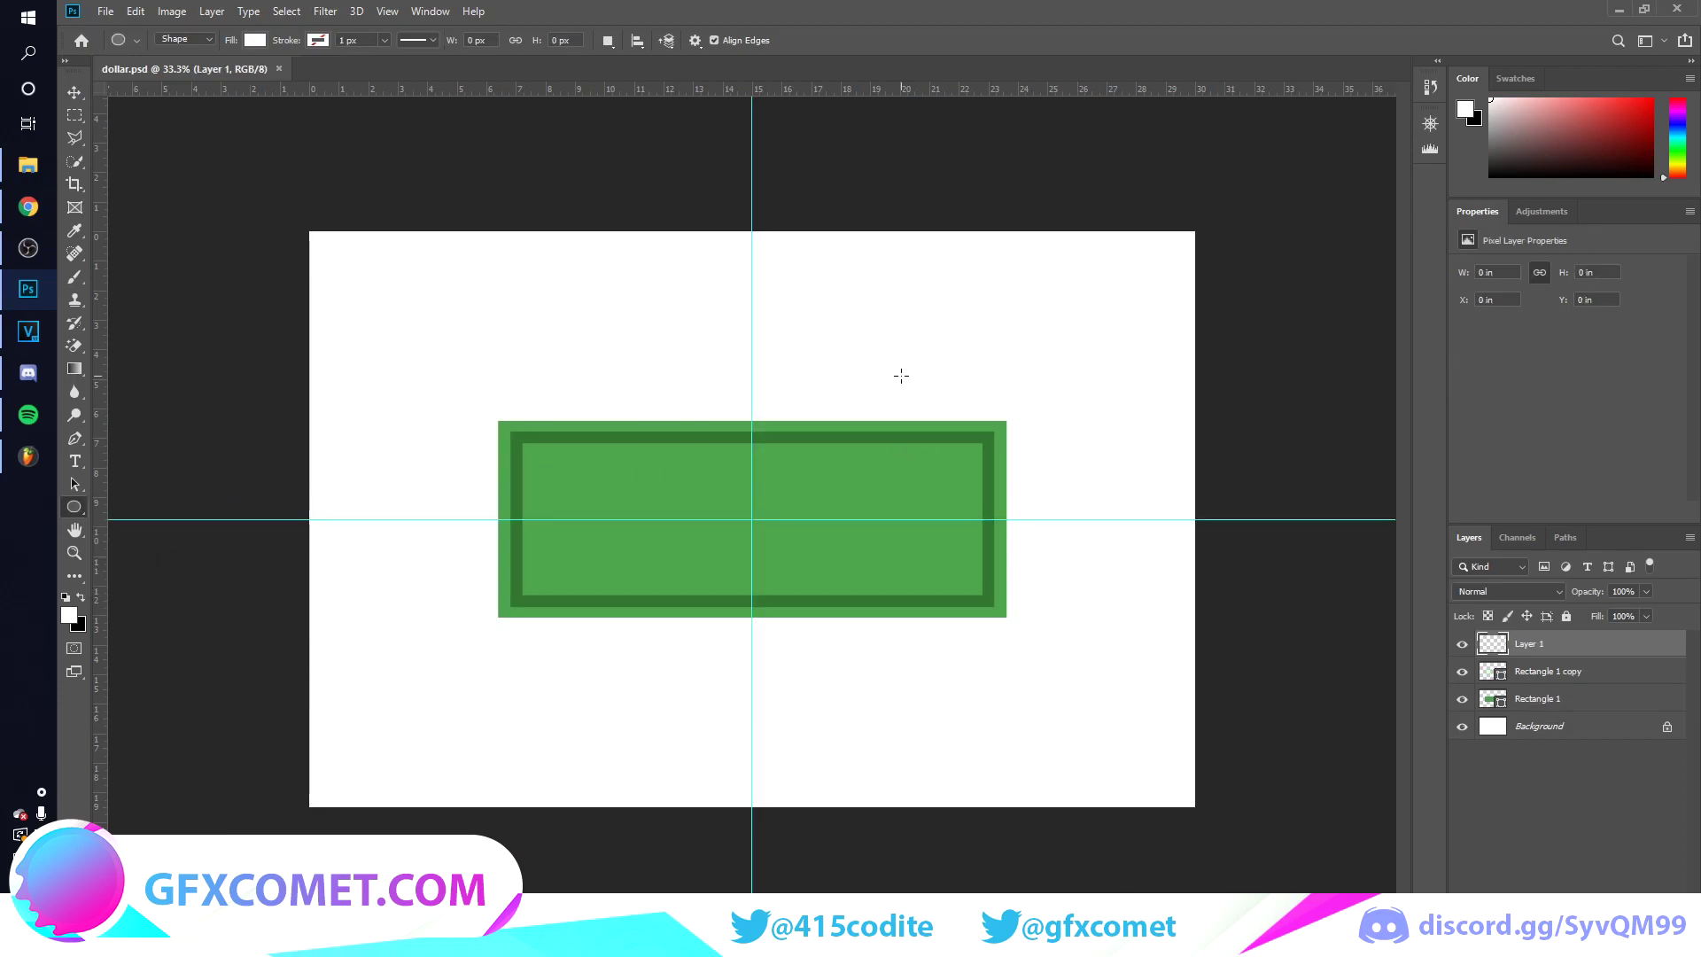
drag(697, 461, 795, 581)
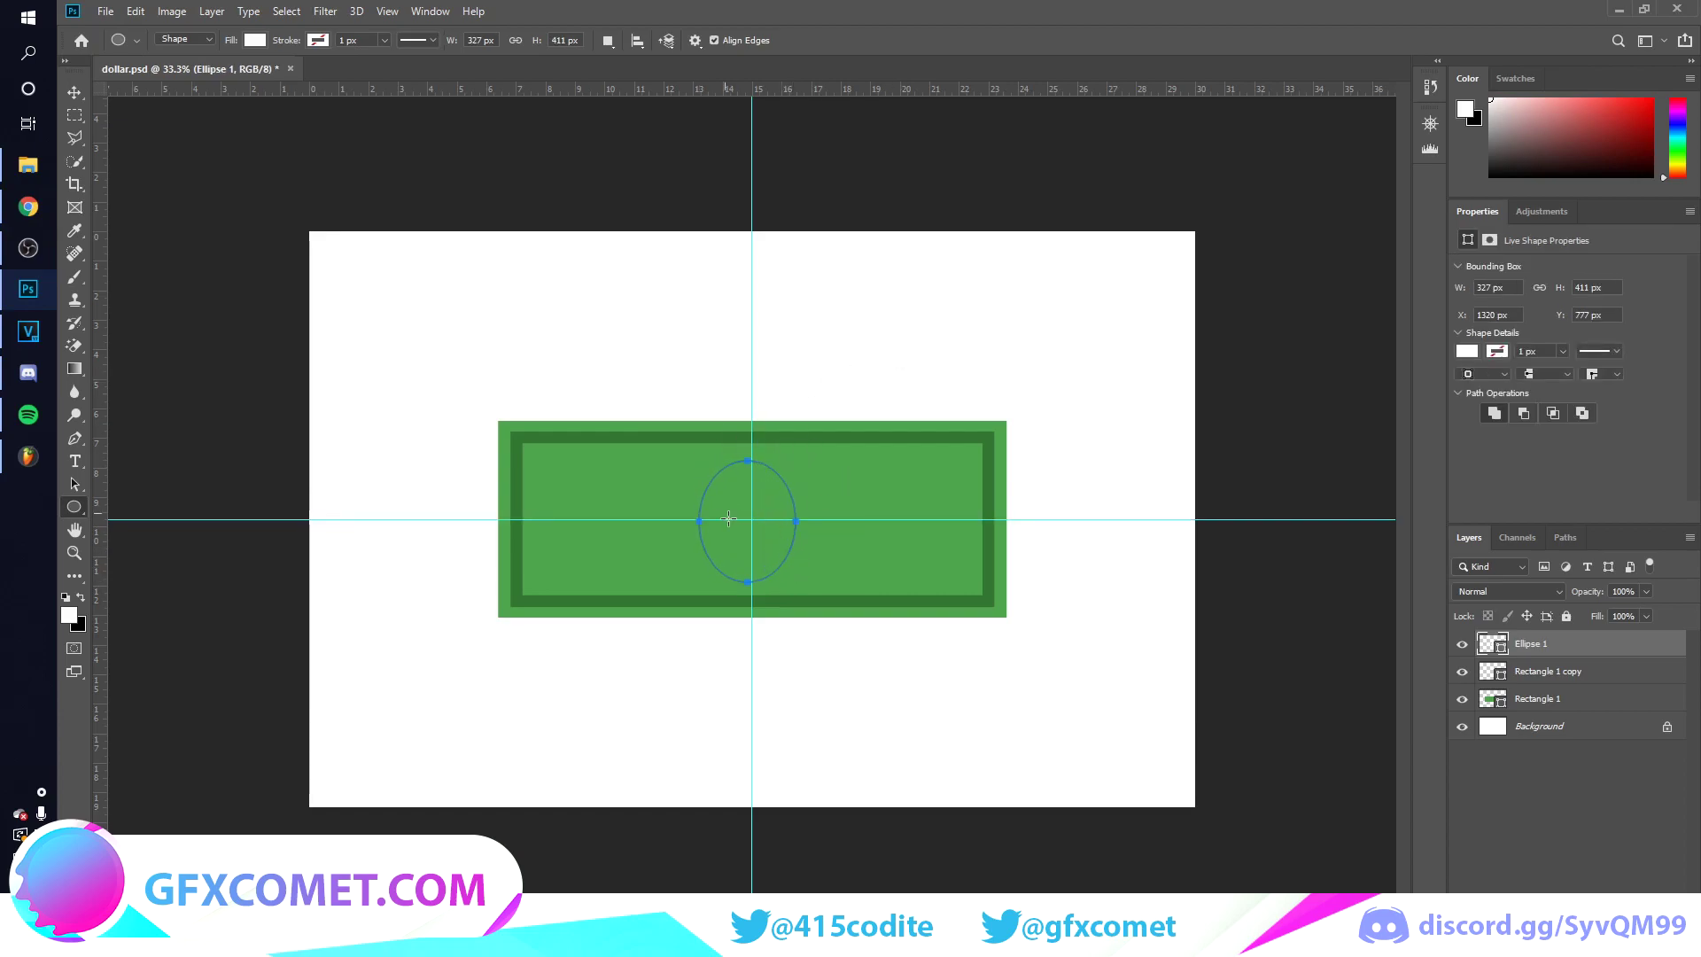
click(78, 90)
key(ctrl+a)
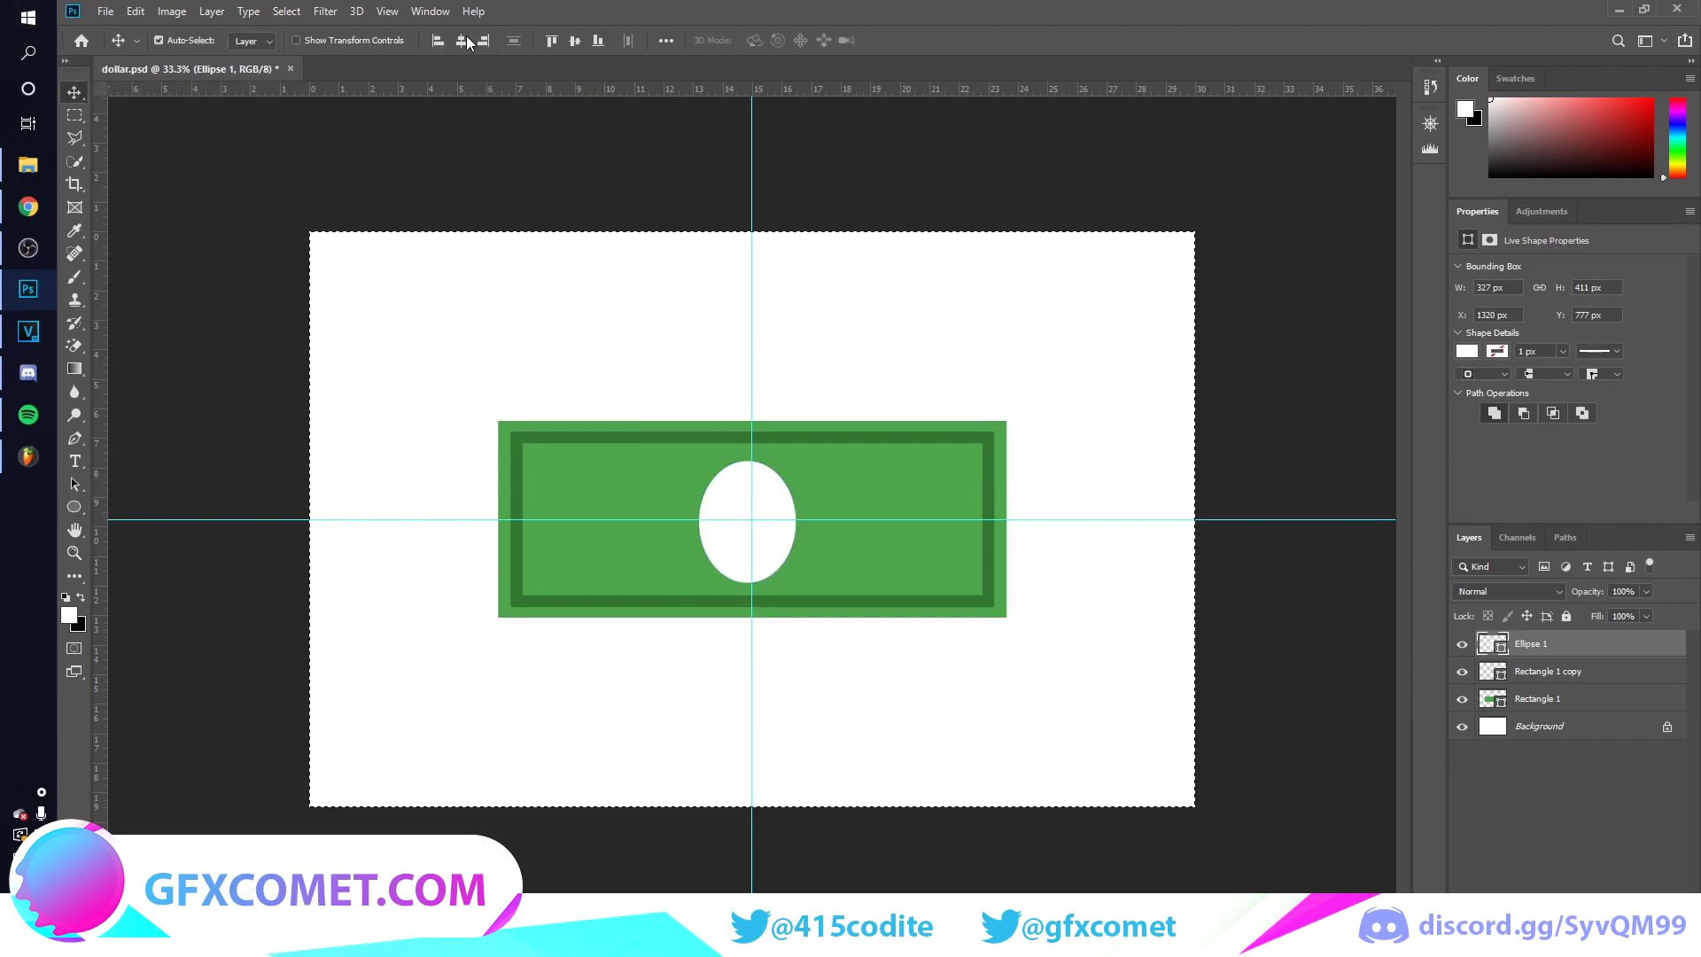
click(452, 43)
key(ctrl+d)
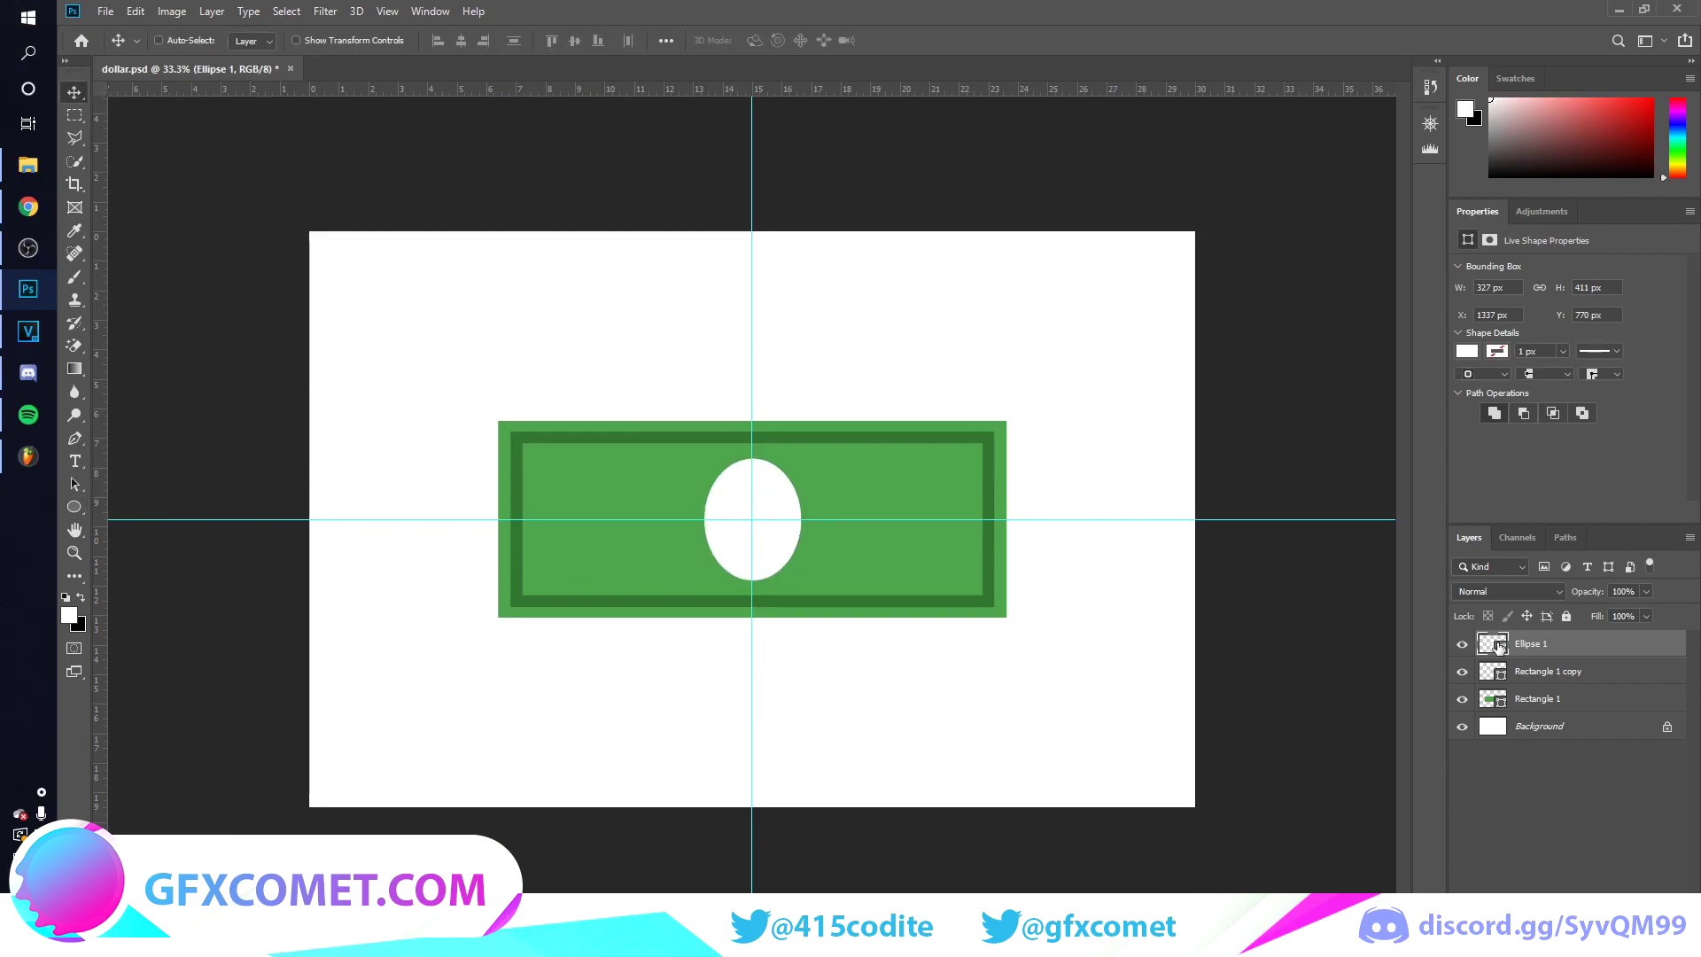
Step: Fill the oval with the sampled dark border green and hide the guides
double_click(1493, 644)
click(824, 439)
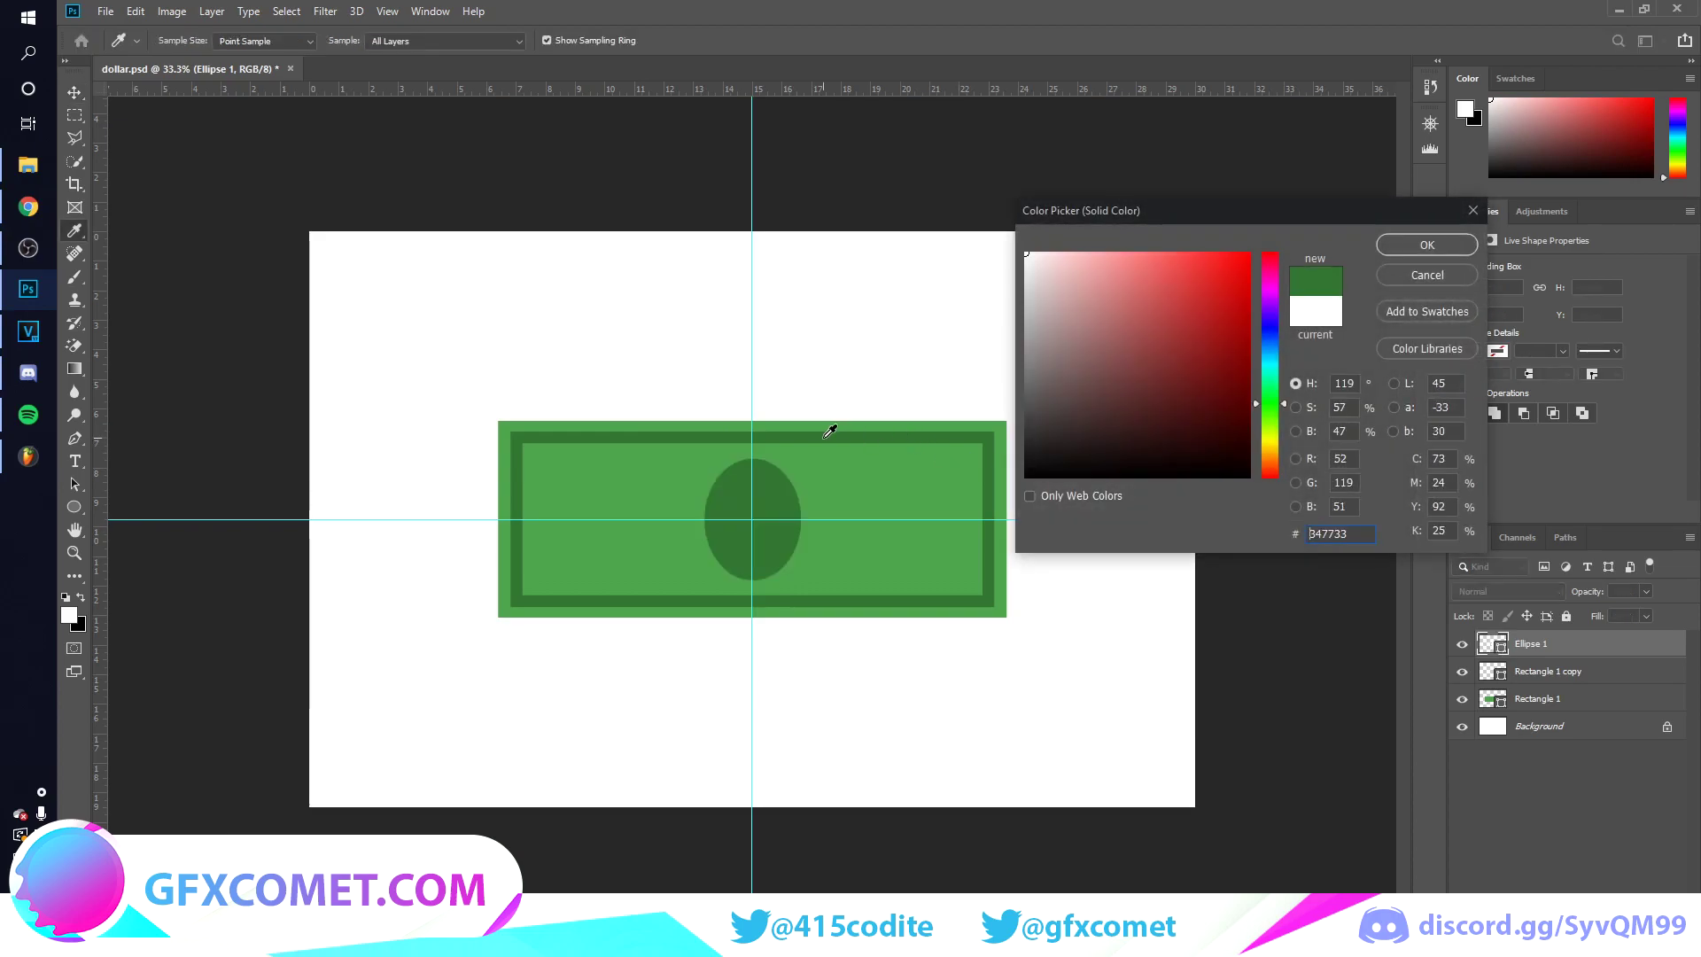
click(1422, 250)
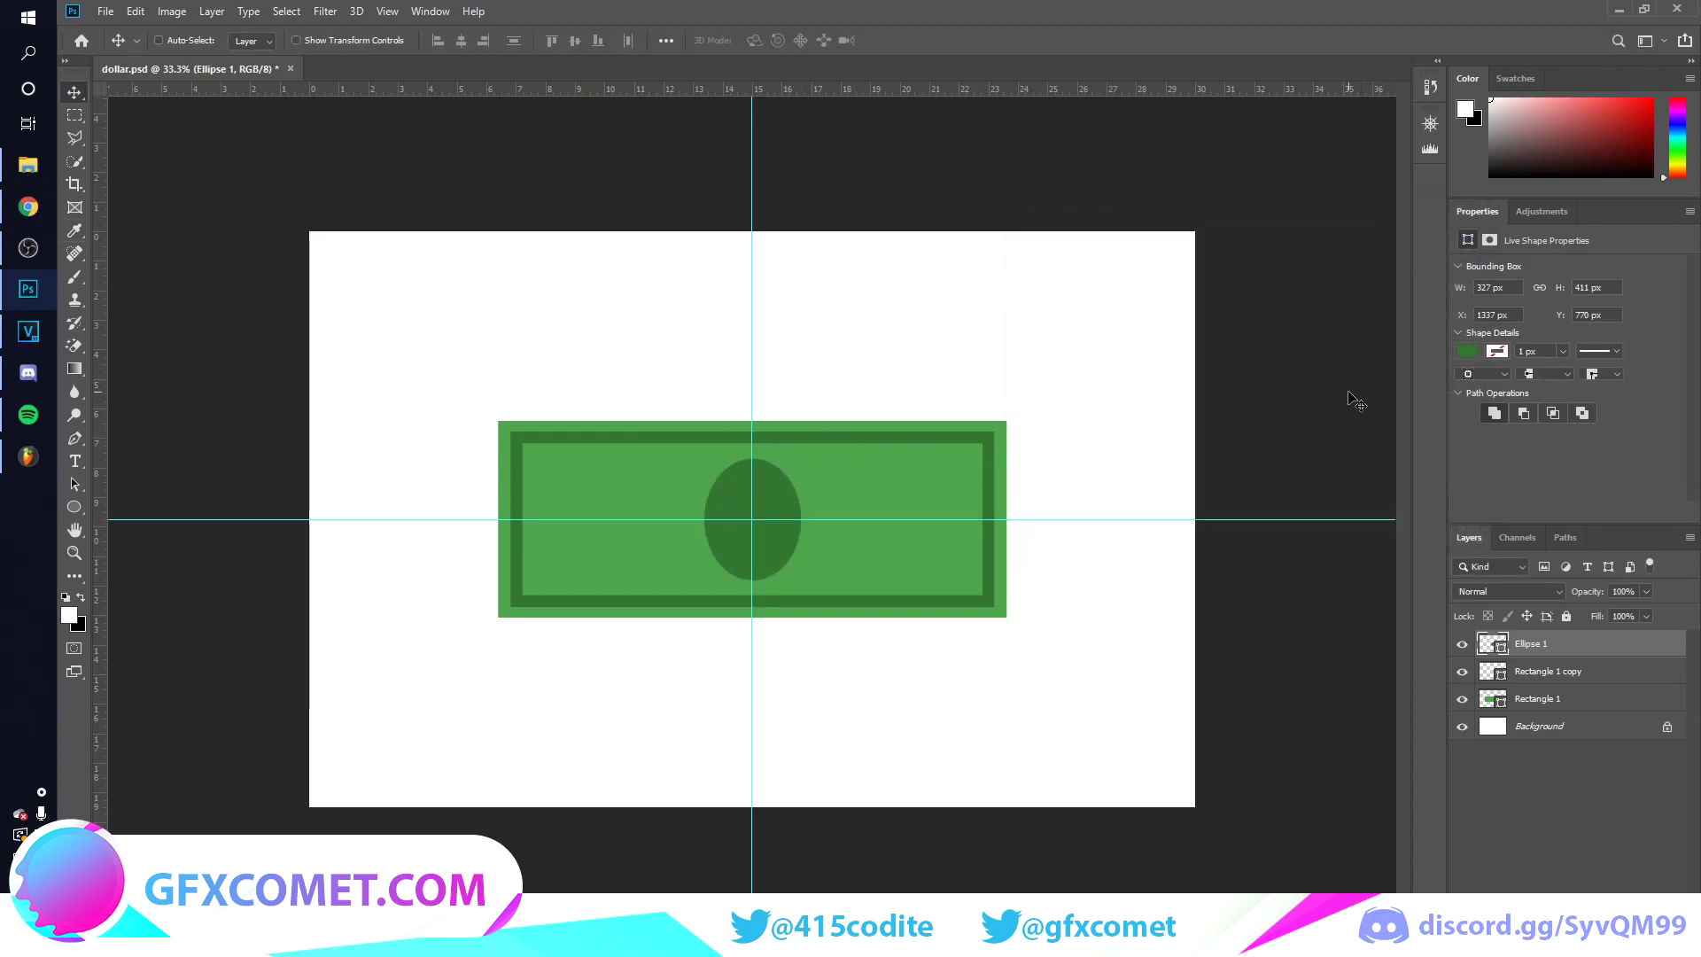
key(ctrl+semicolon)
Step: Add a white $ in the oval, enlarge it to fill the oval, and nudge it down
key(t)
click(749, 540)
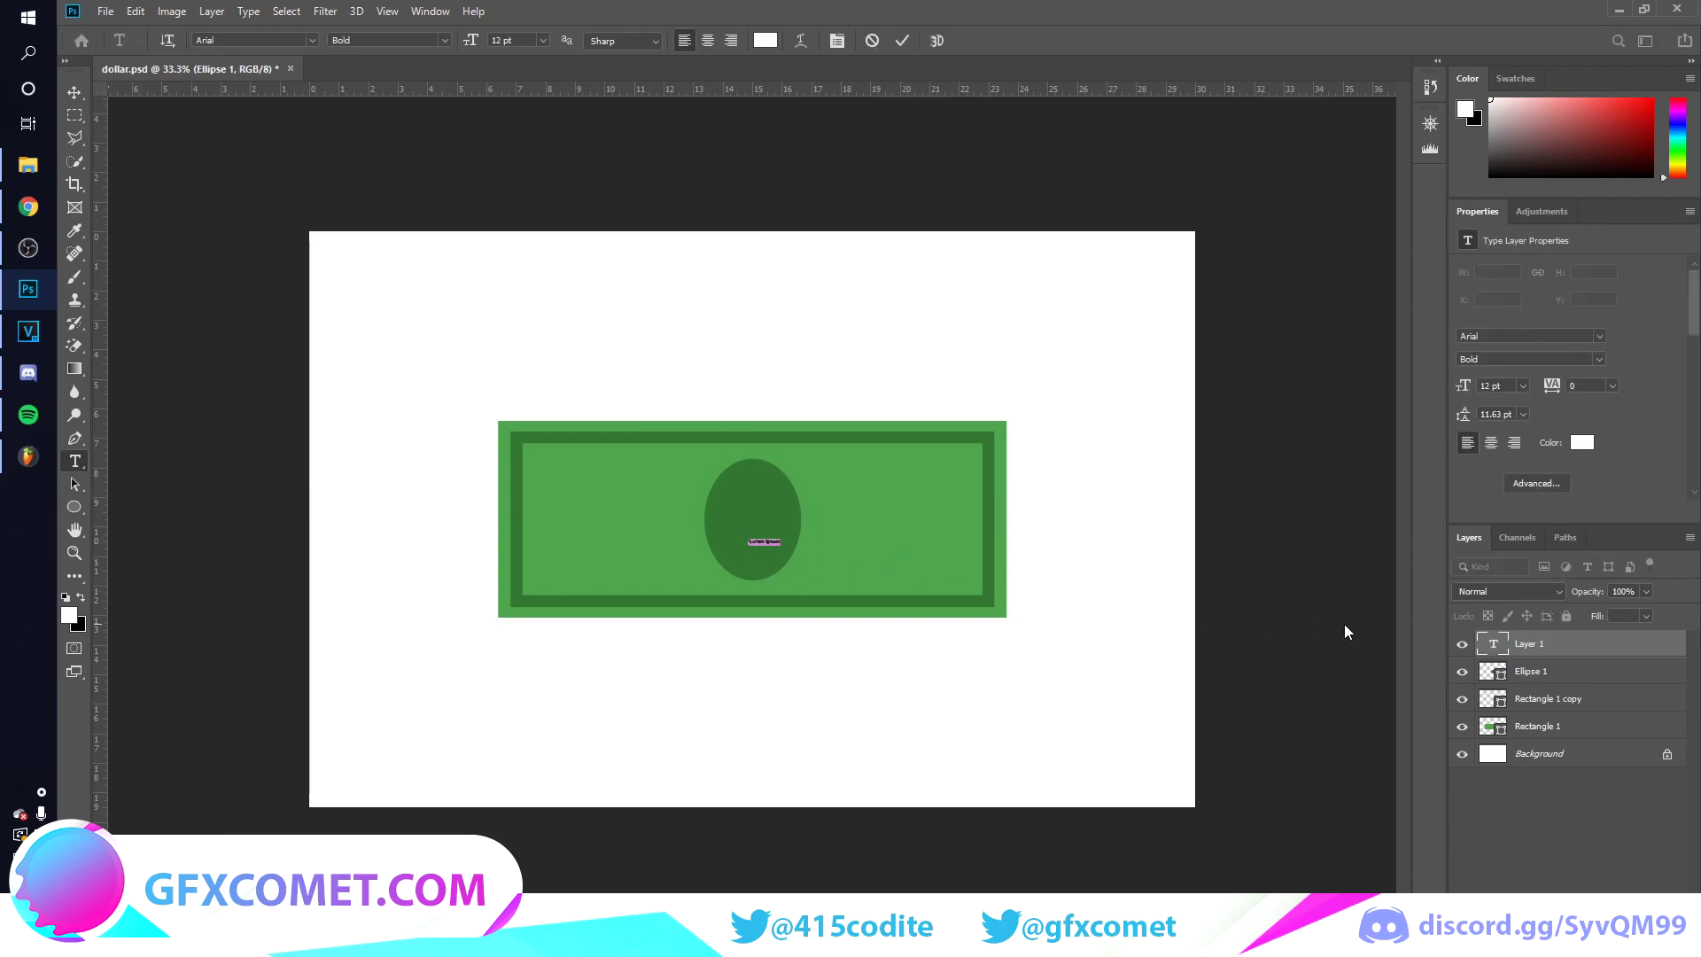
text($)
key(ctrl+Return)
key(v)
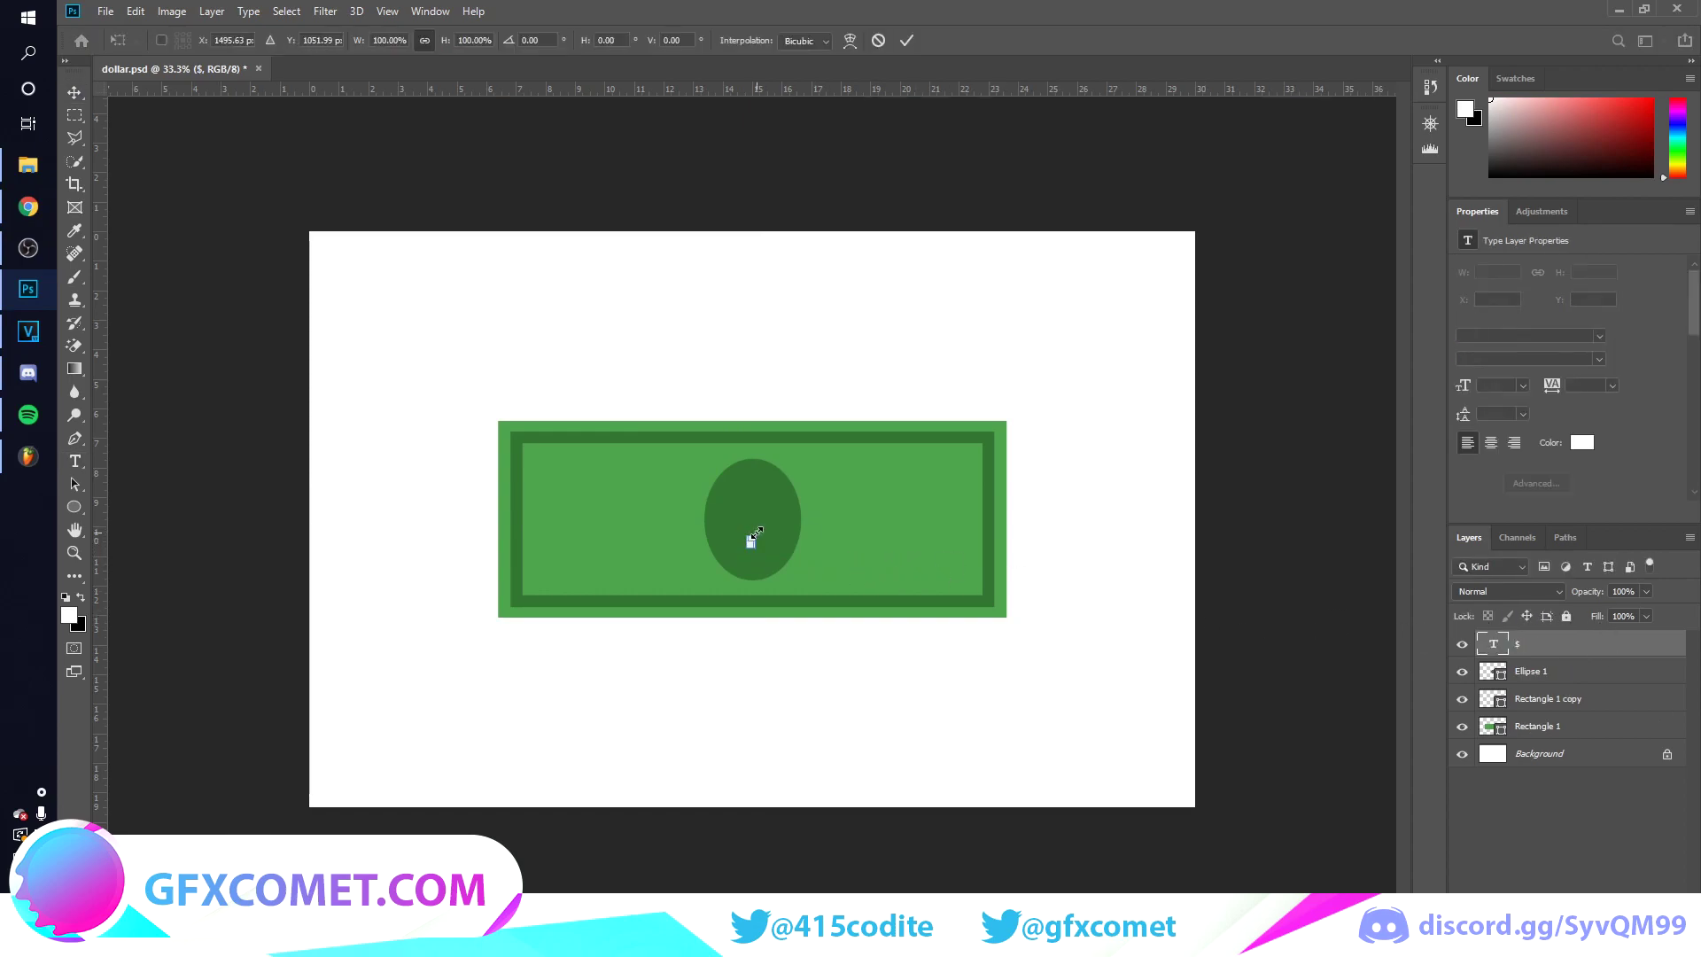
key(ctrl+t)
drag(753, 535, 797, 499)
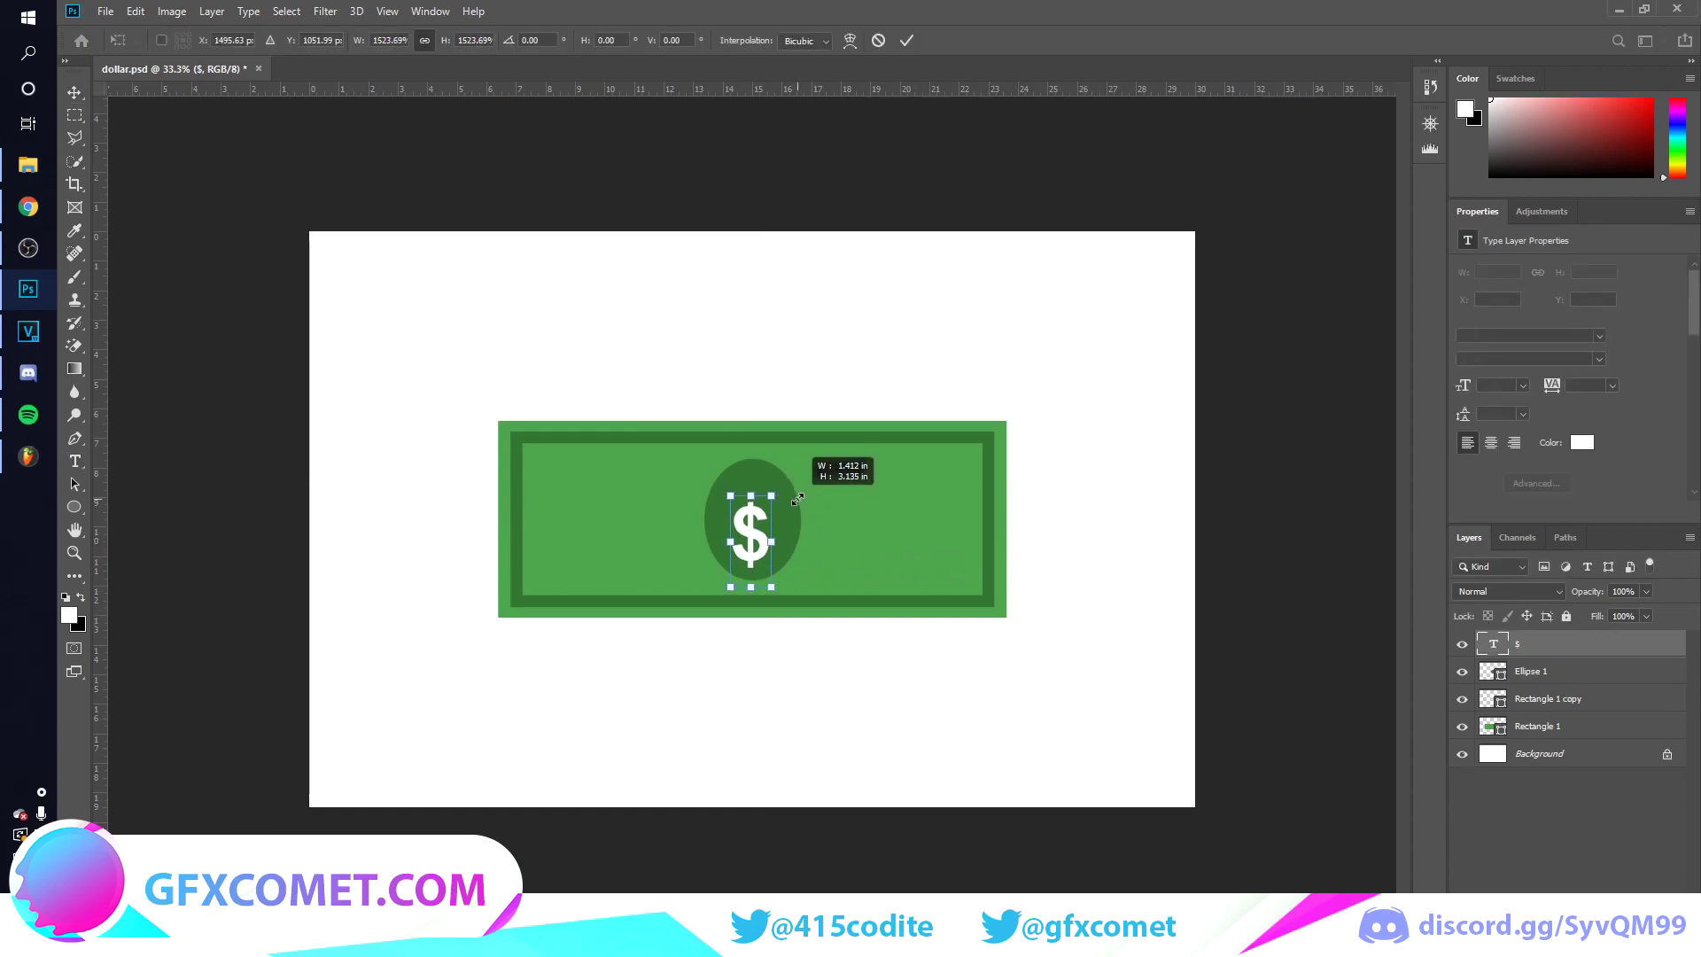
drag(797, 498, 807, 482)
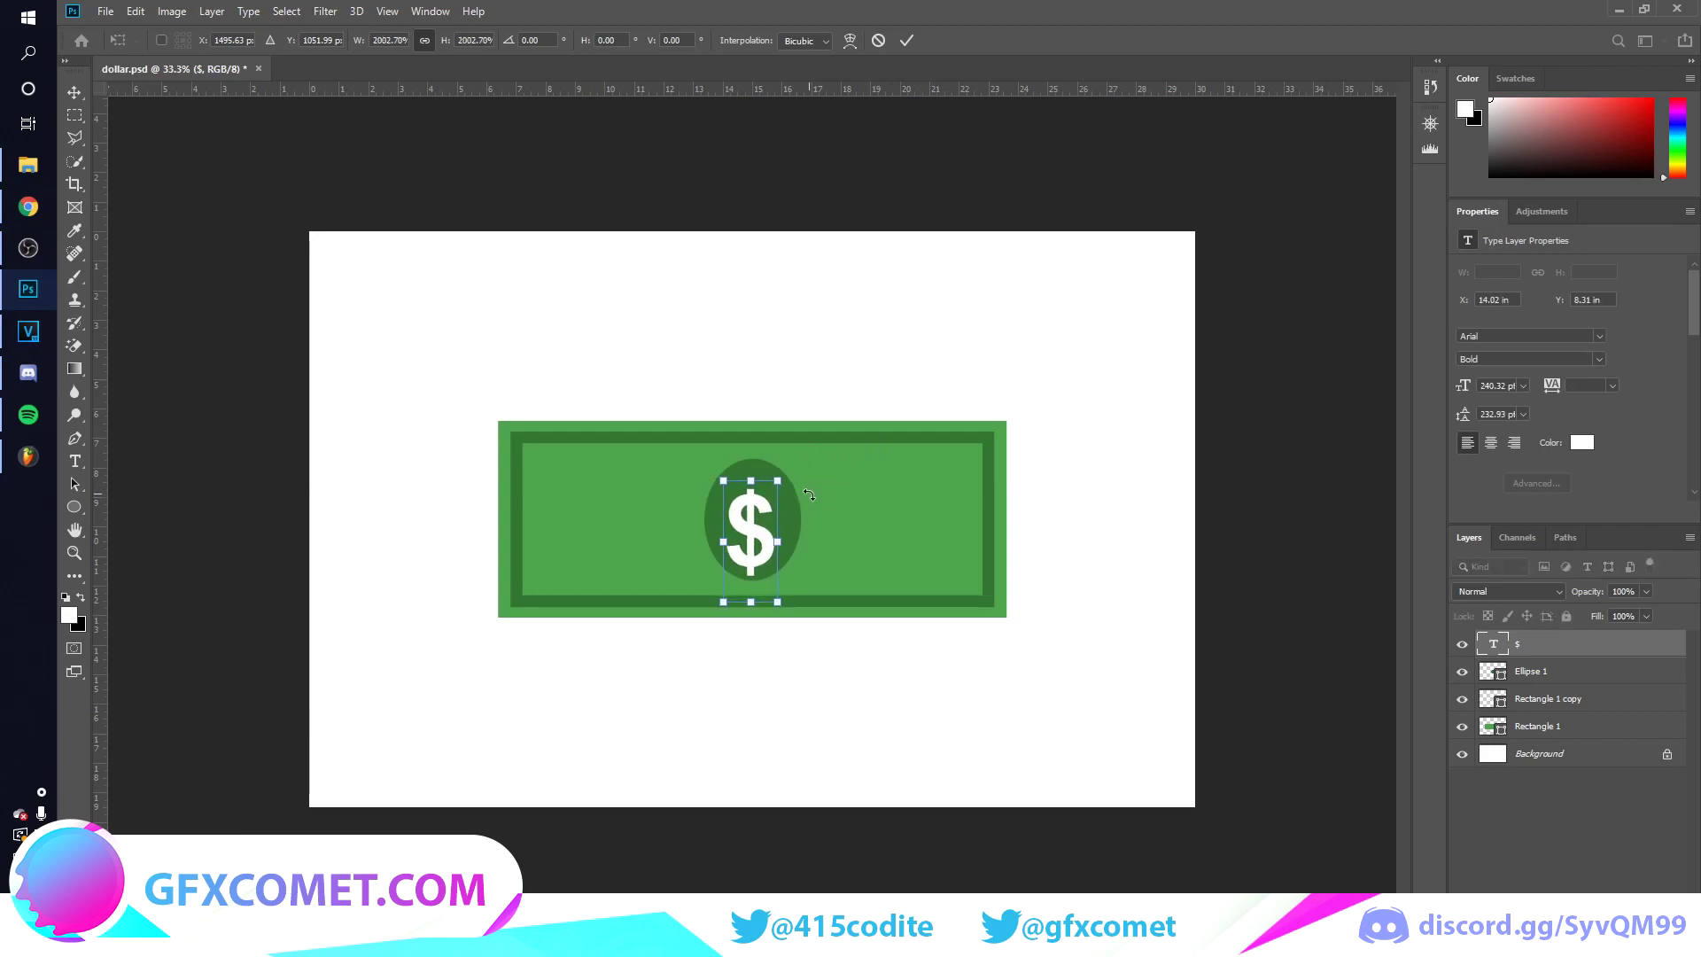
key(Return)
key(Down)
key(t)
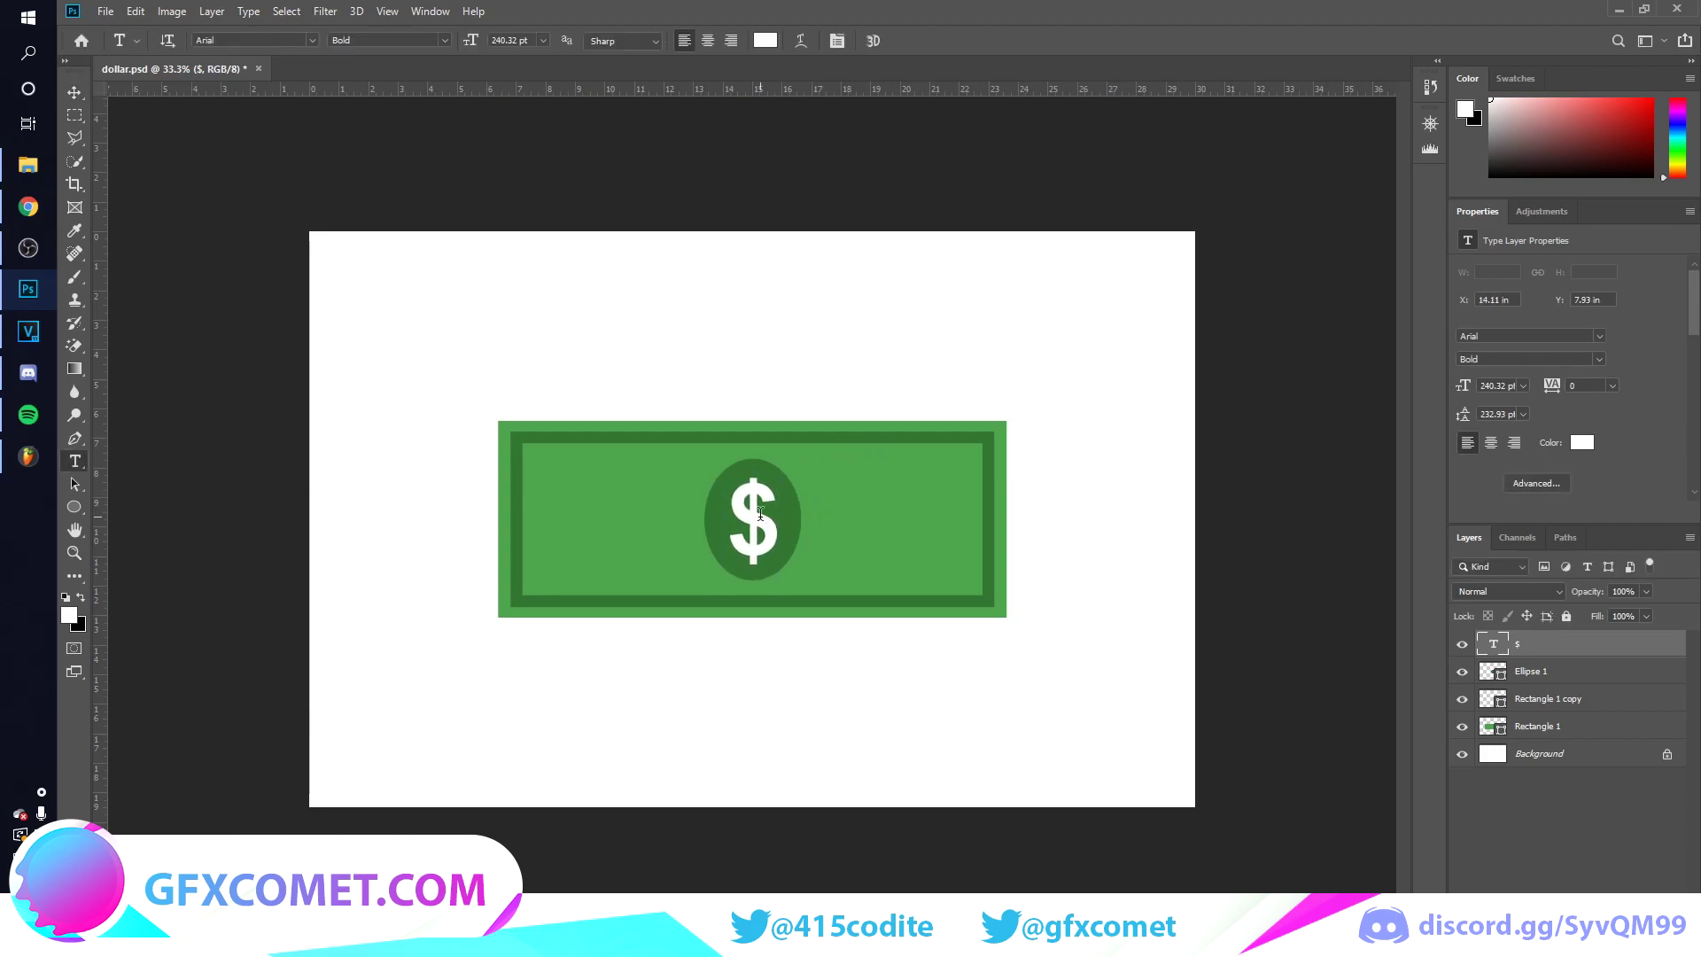
Step: Change the $ to Regular weight, save the file, and add an empty layer
double_click(752, 520)
click(439, 38)
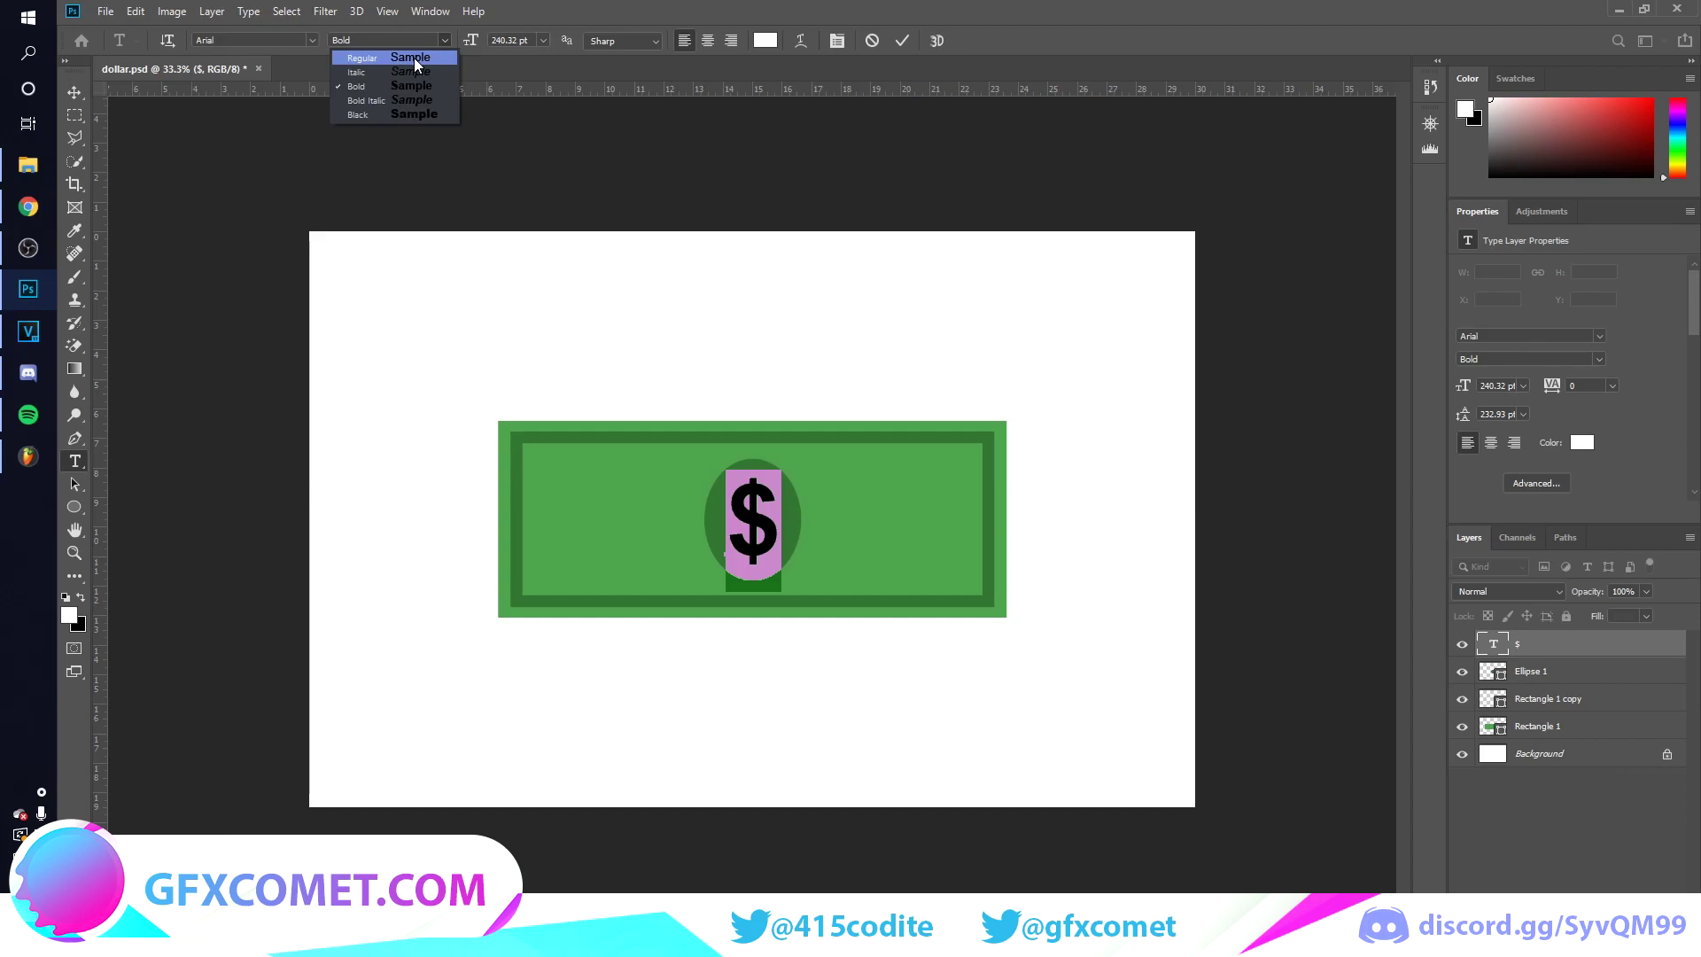
click(414, 57)
click(77, 93)
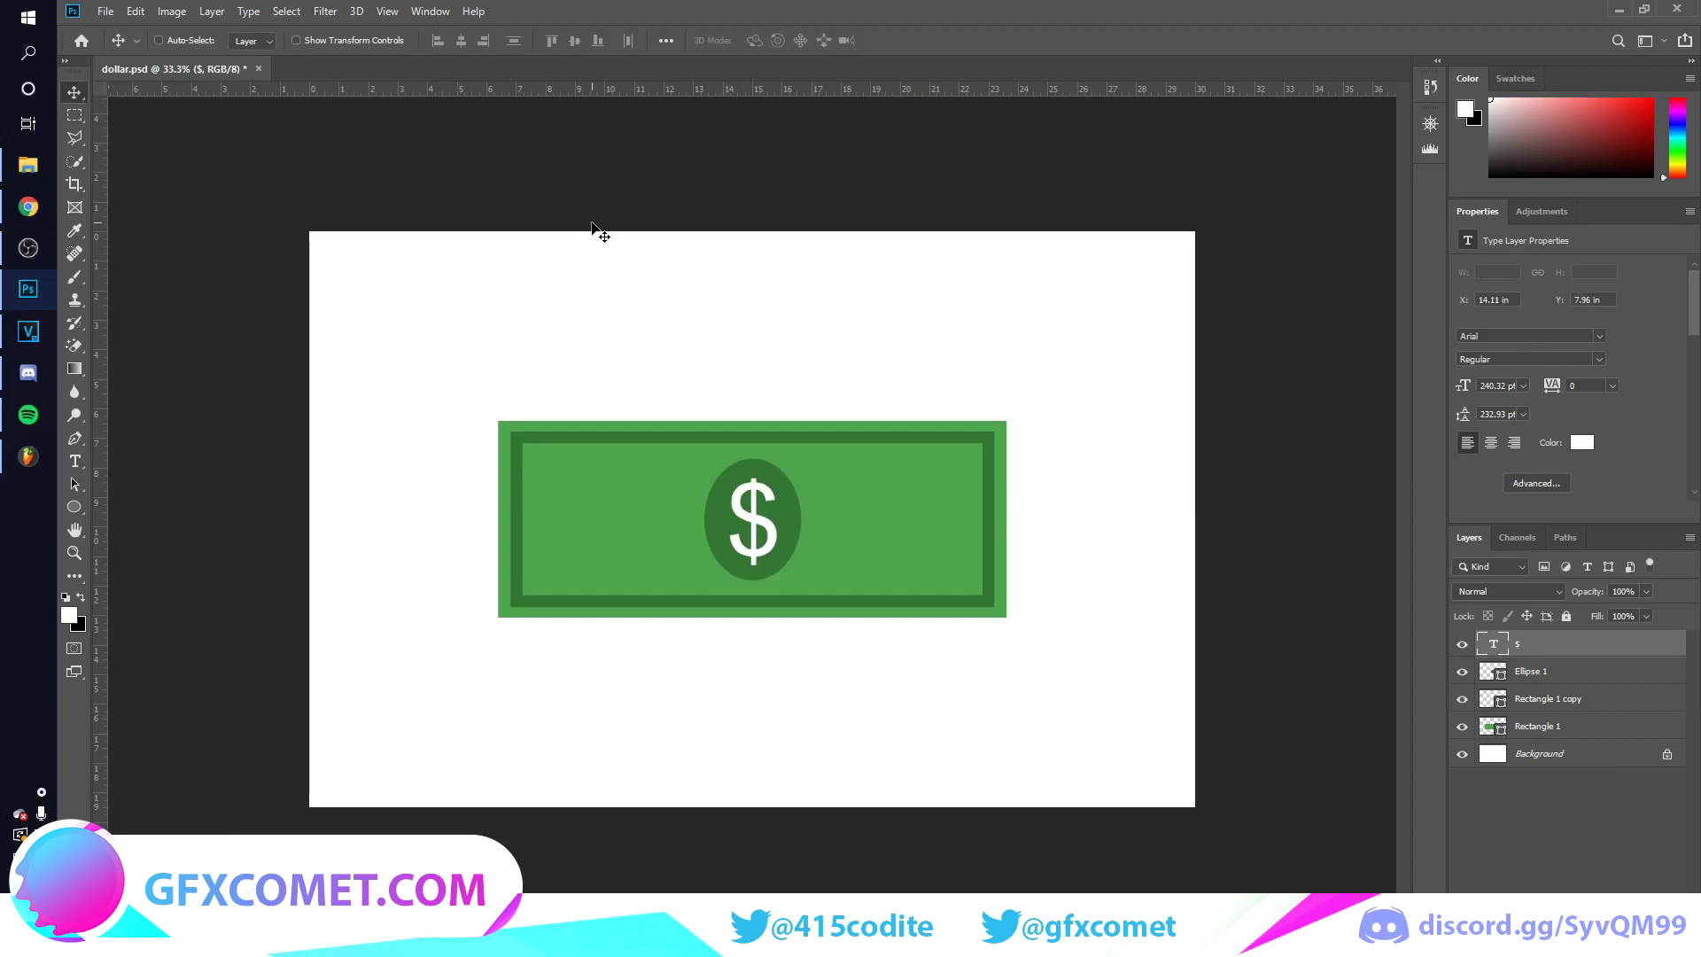
key(ctrl+s)
key(ctrl+shift+alt+n)
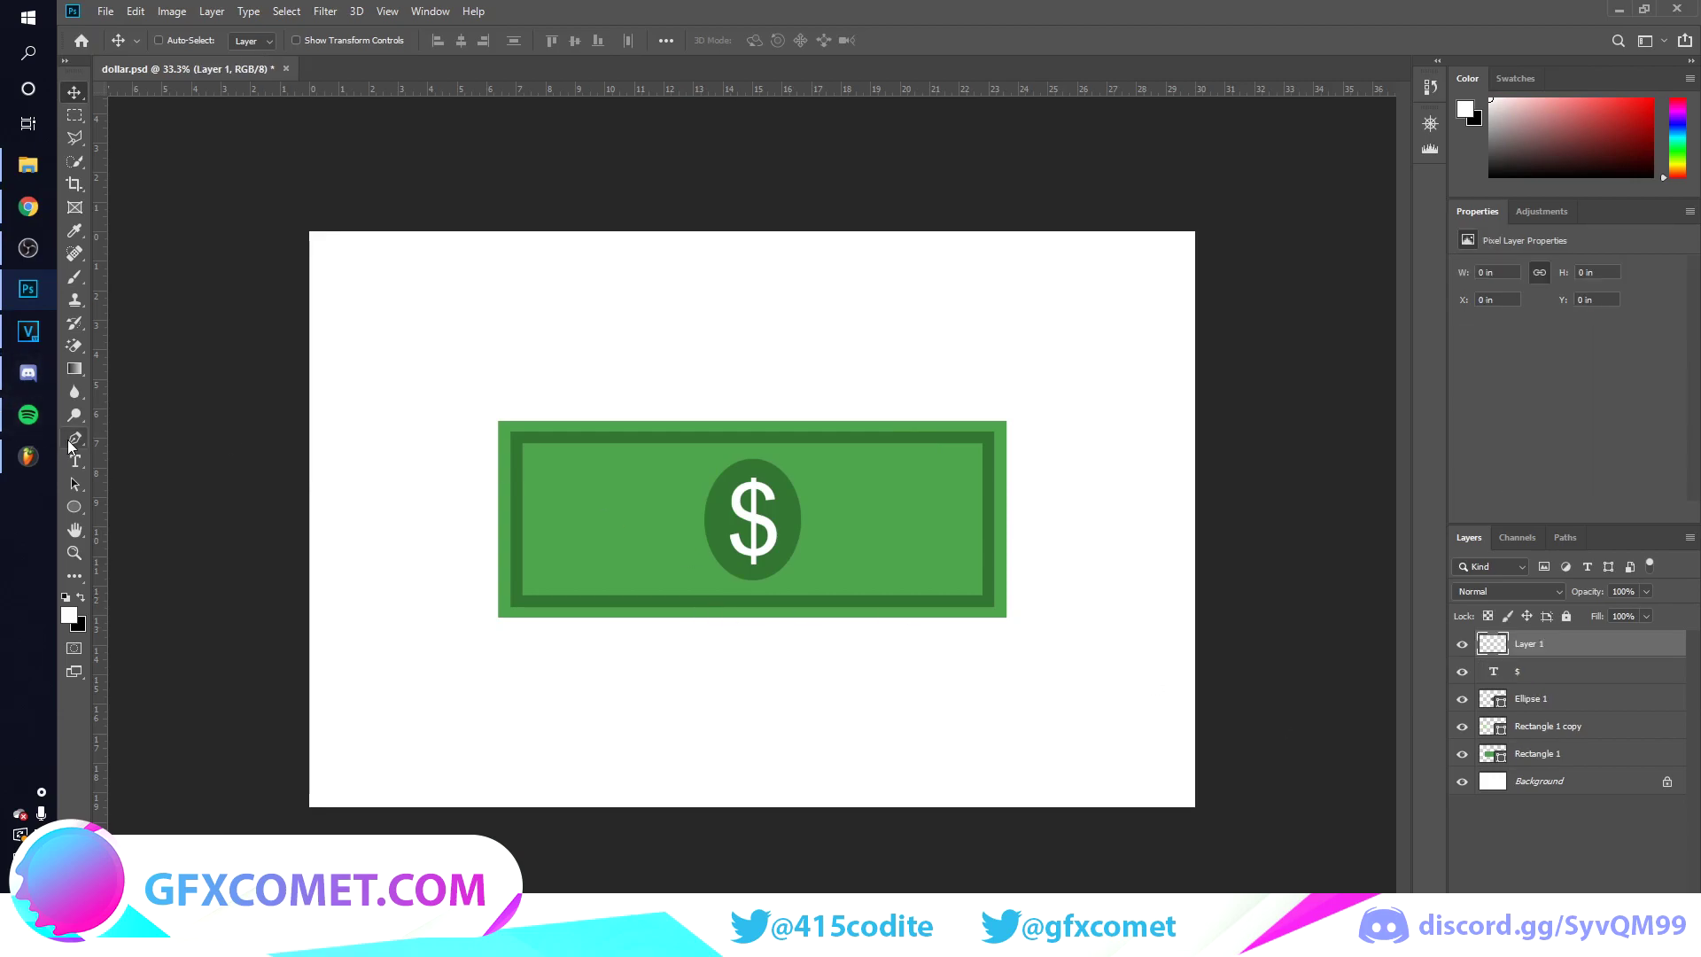
Step: Set the Pen tool to Shape mode with a dark green #347733 fill
click(74, 439)
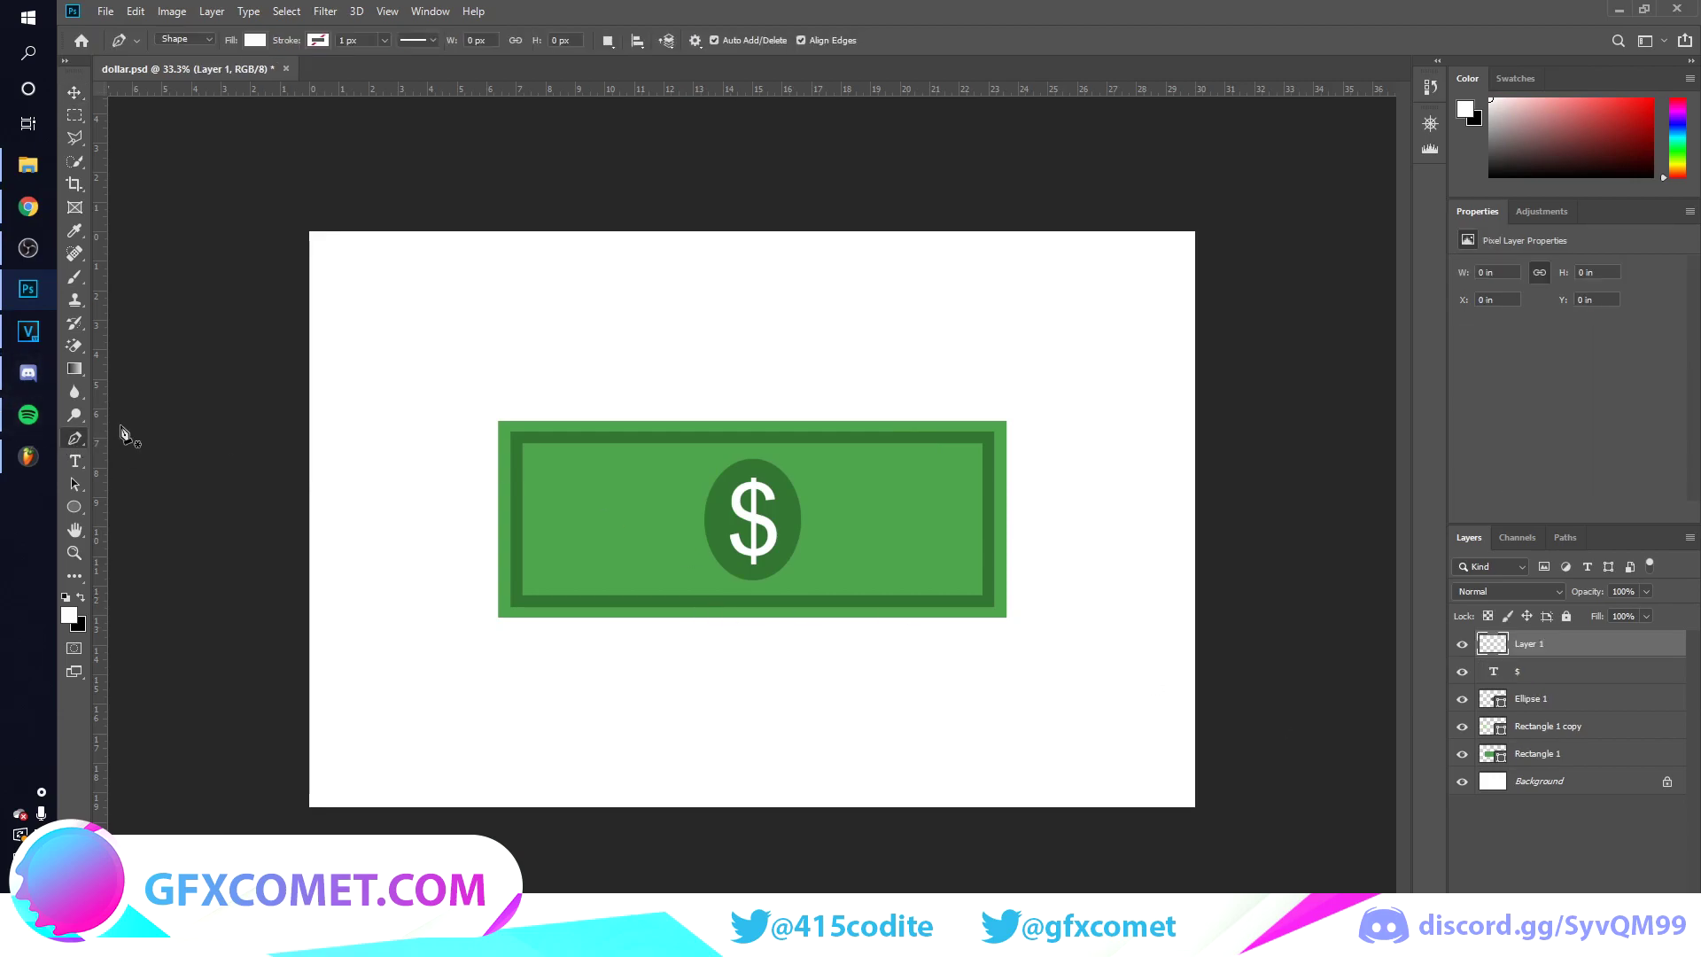
click(254, 40)
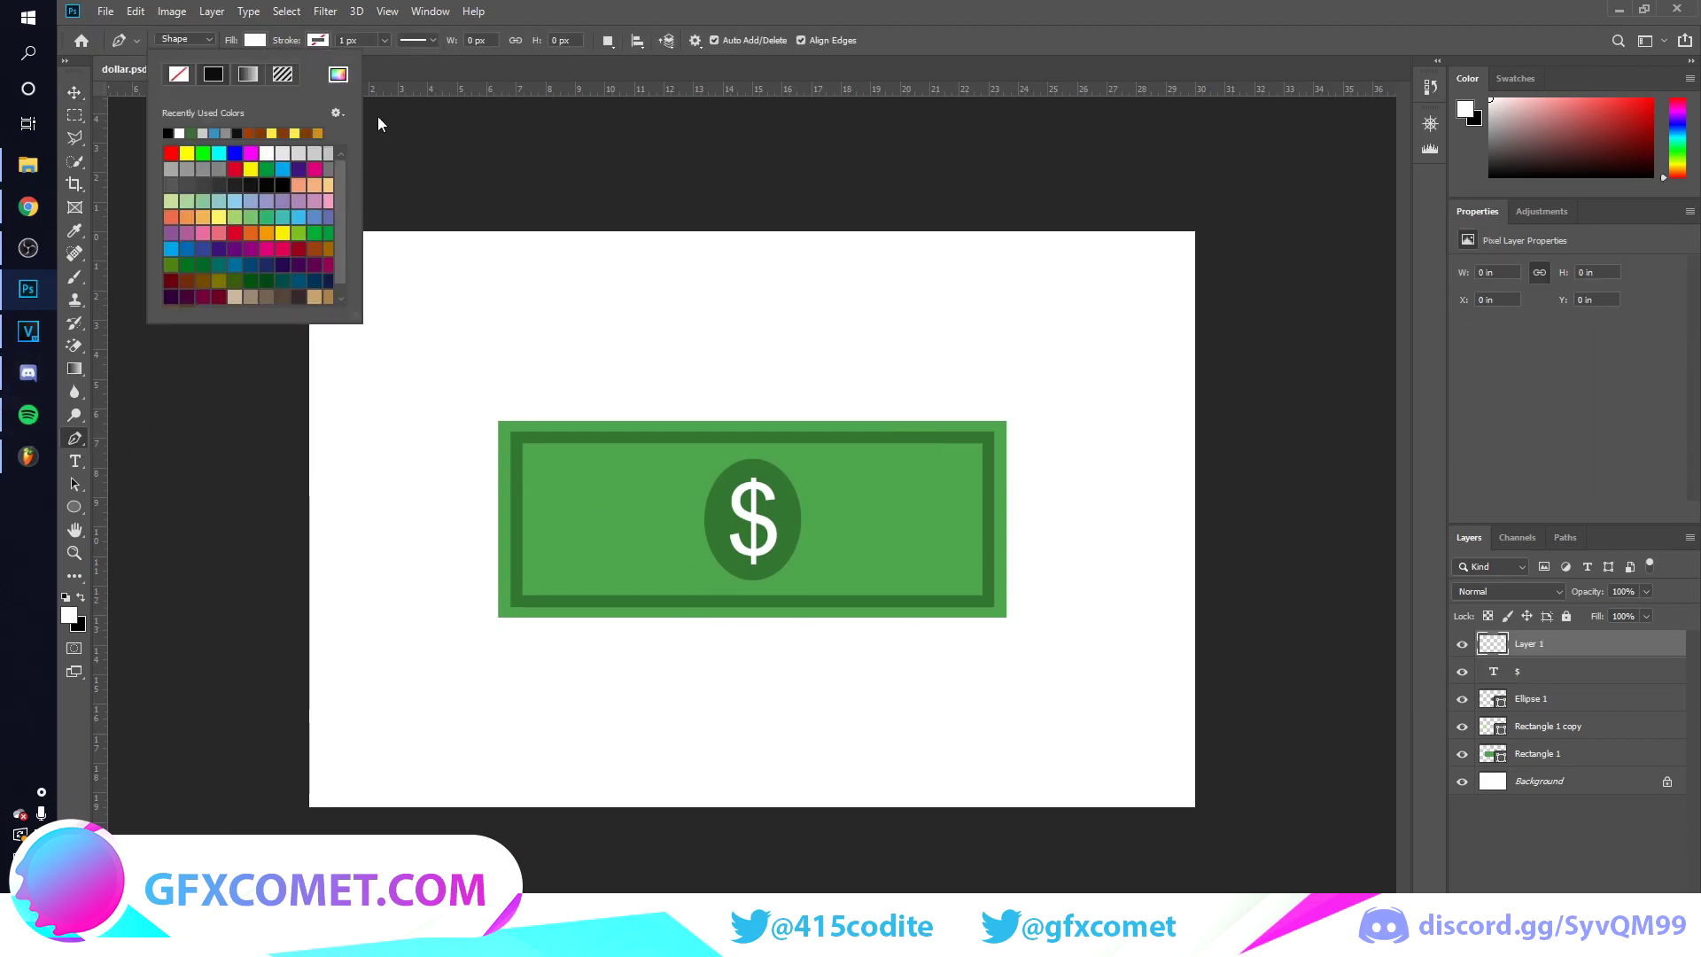
click(337, 76)
click(567, 435)
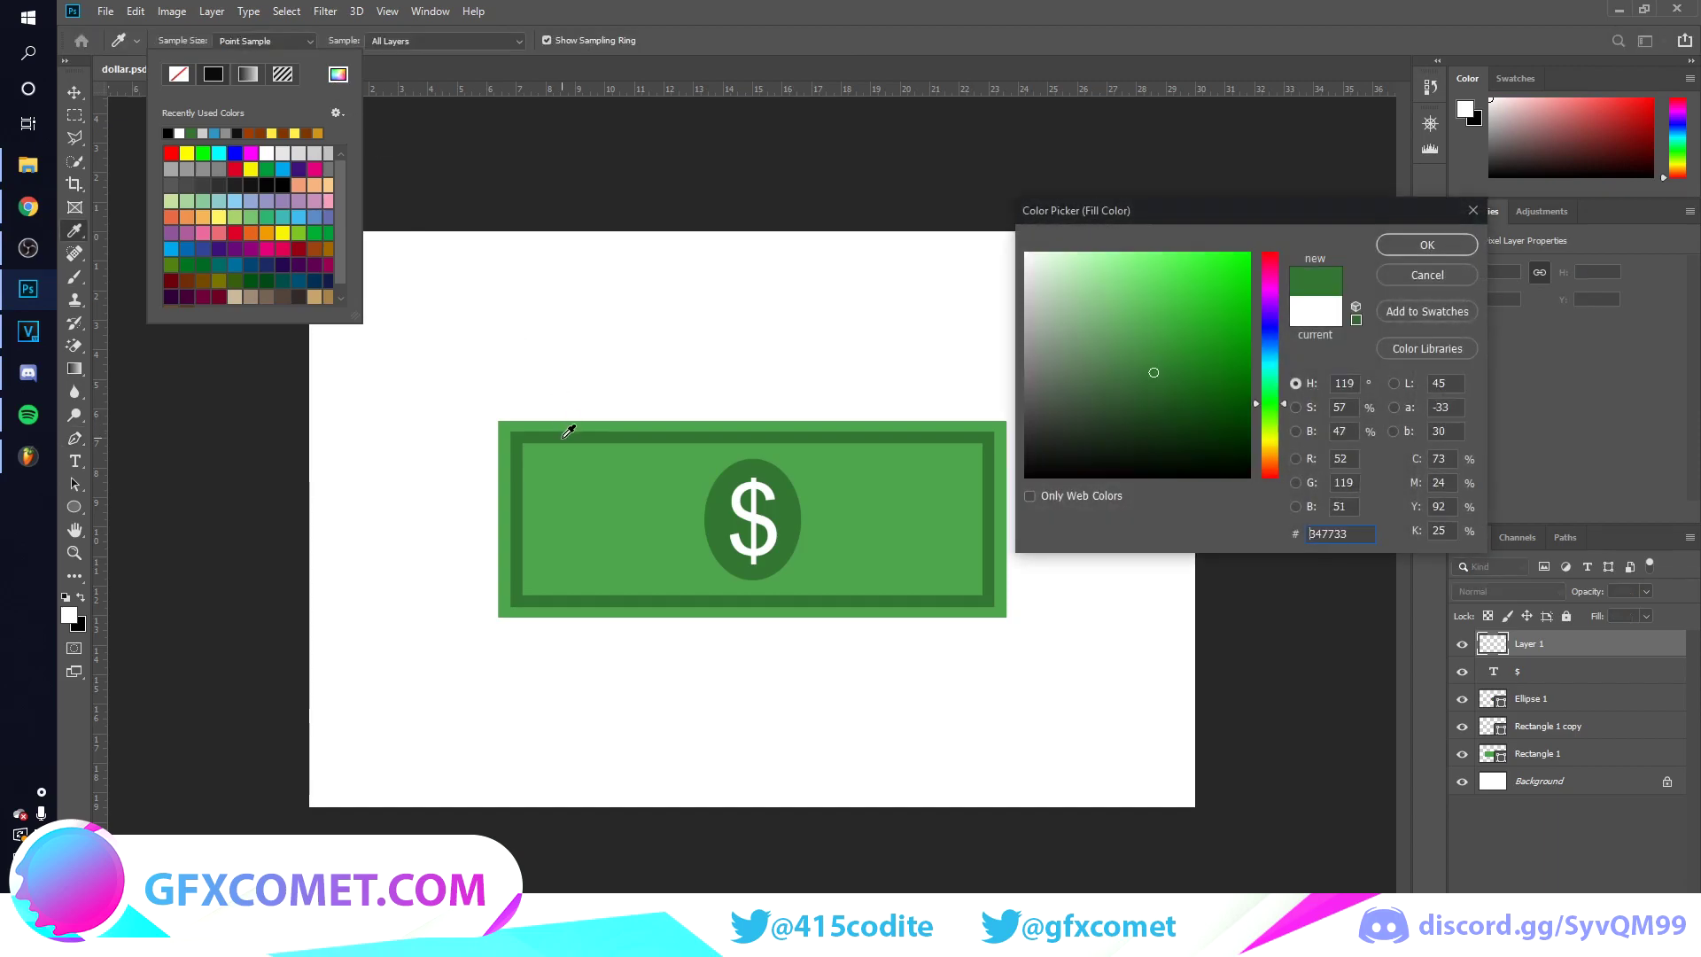
click(1382, 244)
click(1004, 9)
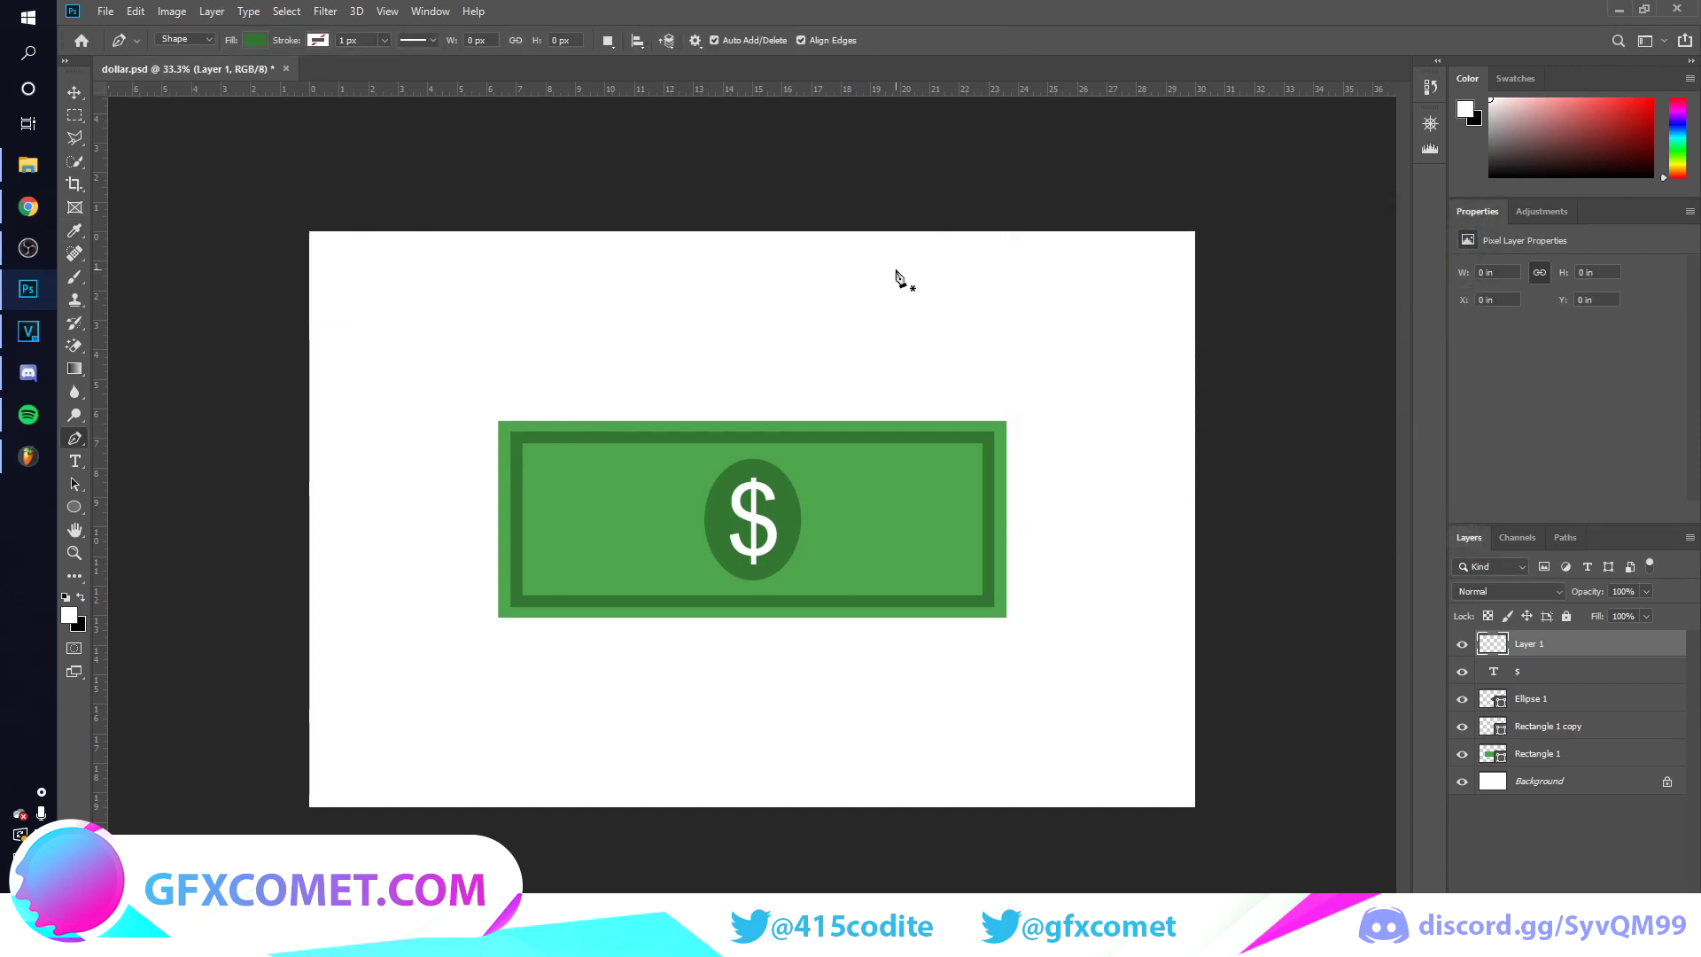
Step: Draw a closed curved corner shape inside the bill's top-left corner
click(517, 482)
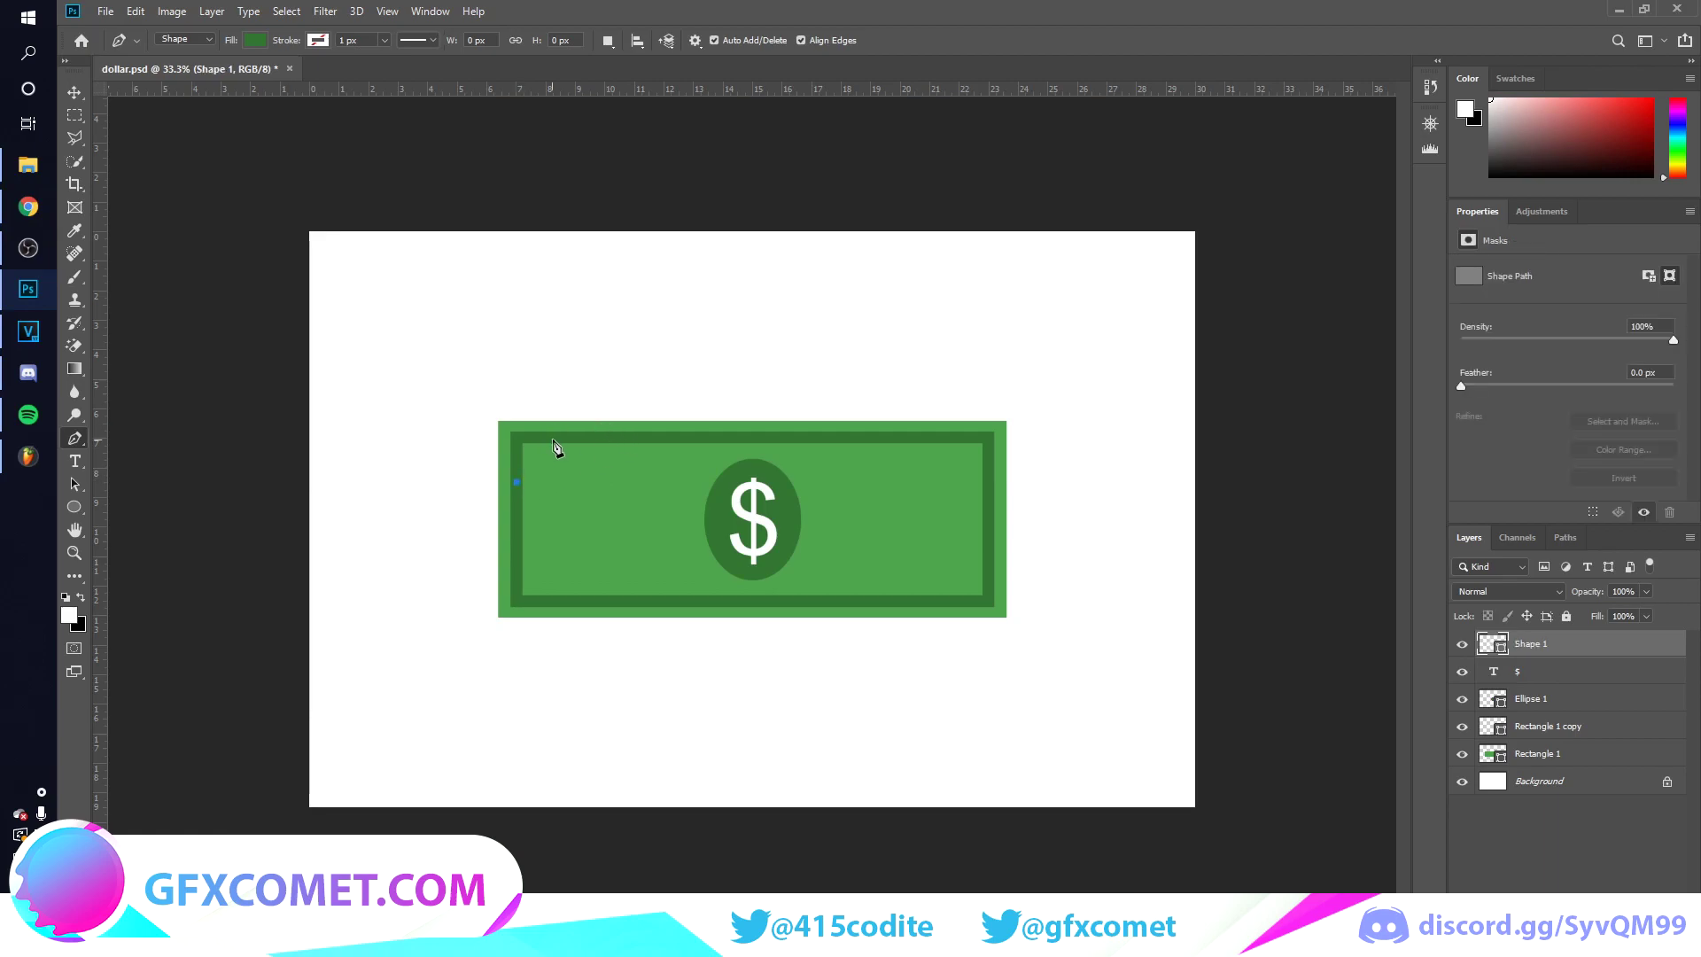
click(567, 443)
drag(579, 408, 580, 403)
click(516, 440)
click(518, 484)
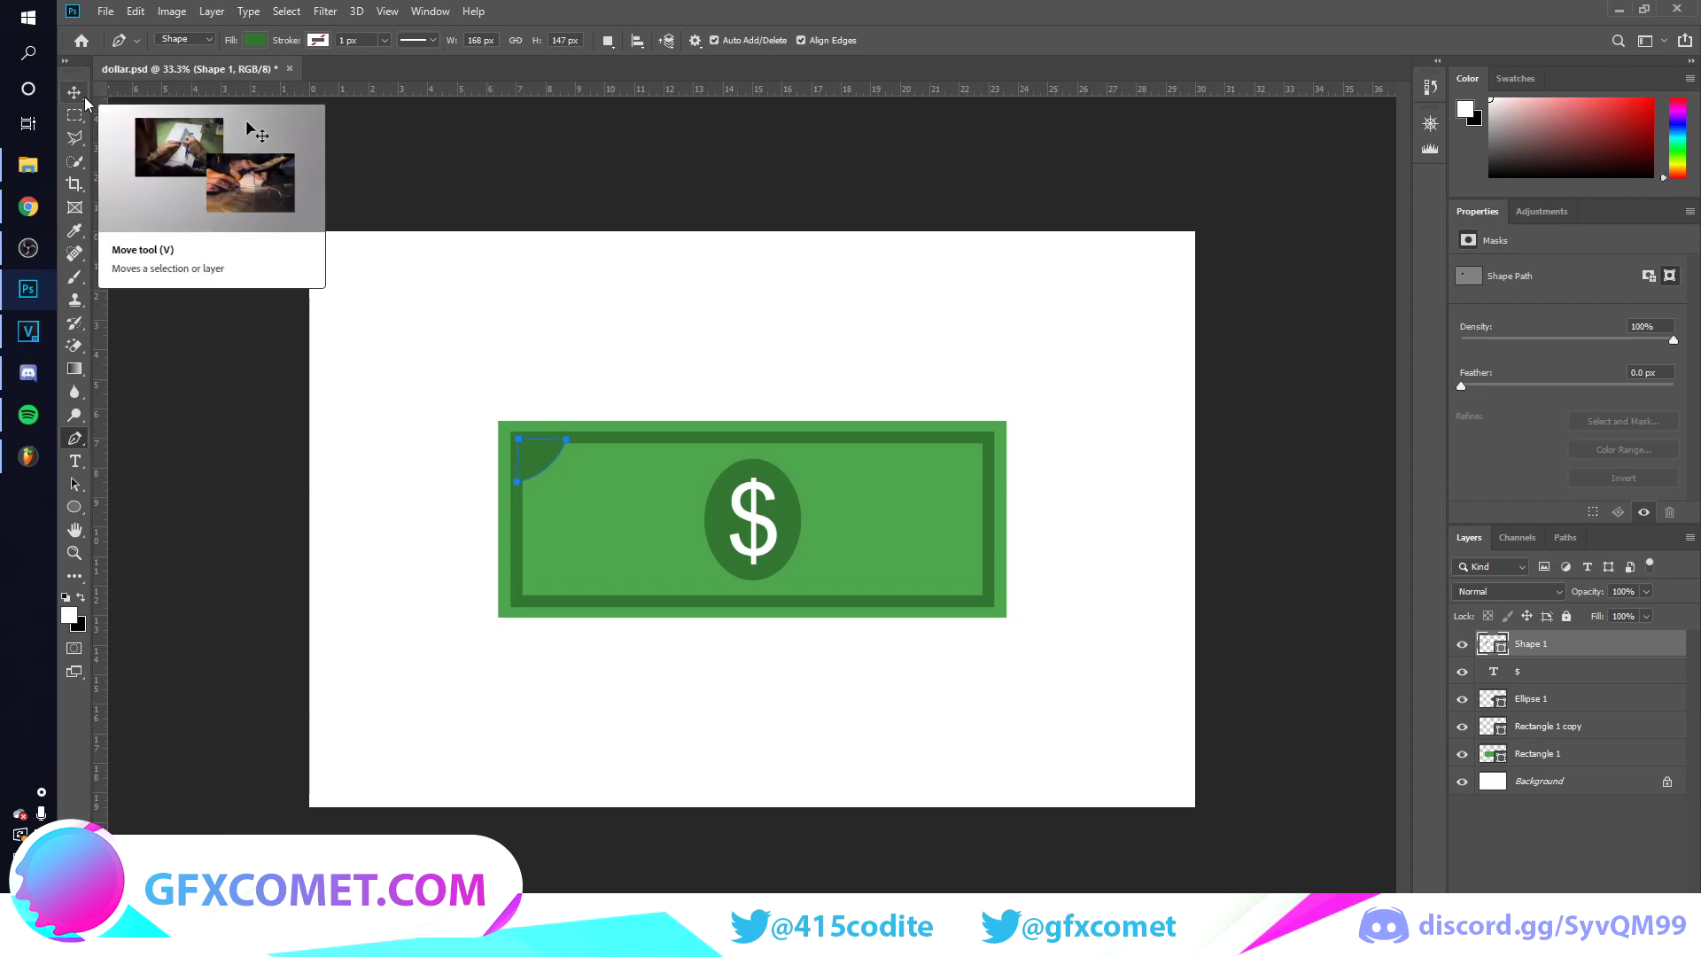
click(74, 91)
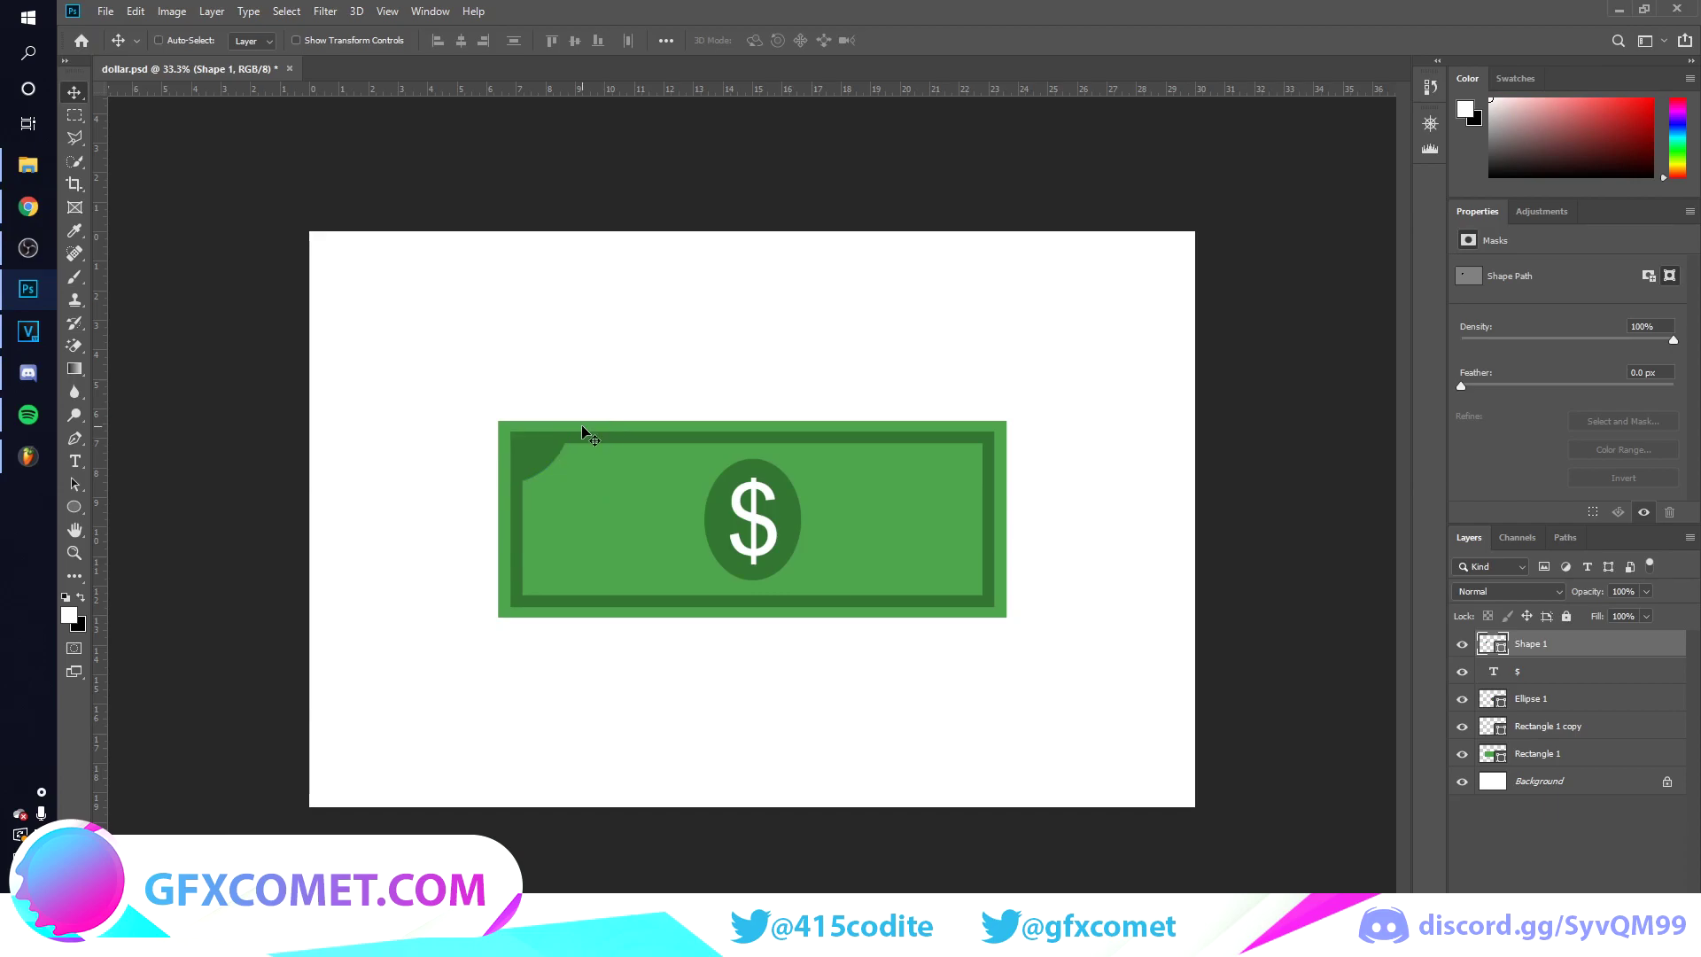
Step: Duplicate the corner shape, flip it horizontally, and move it to the top-right corner
key(ctrl+j)
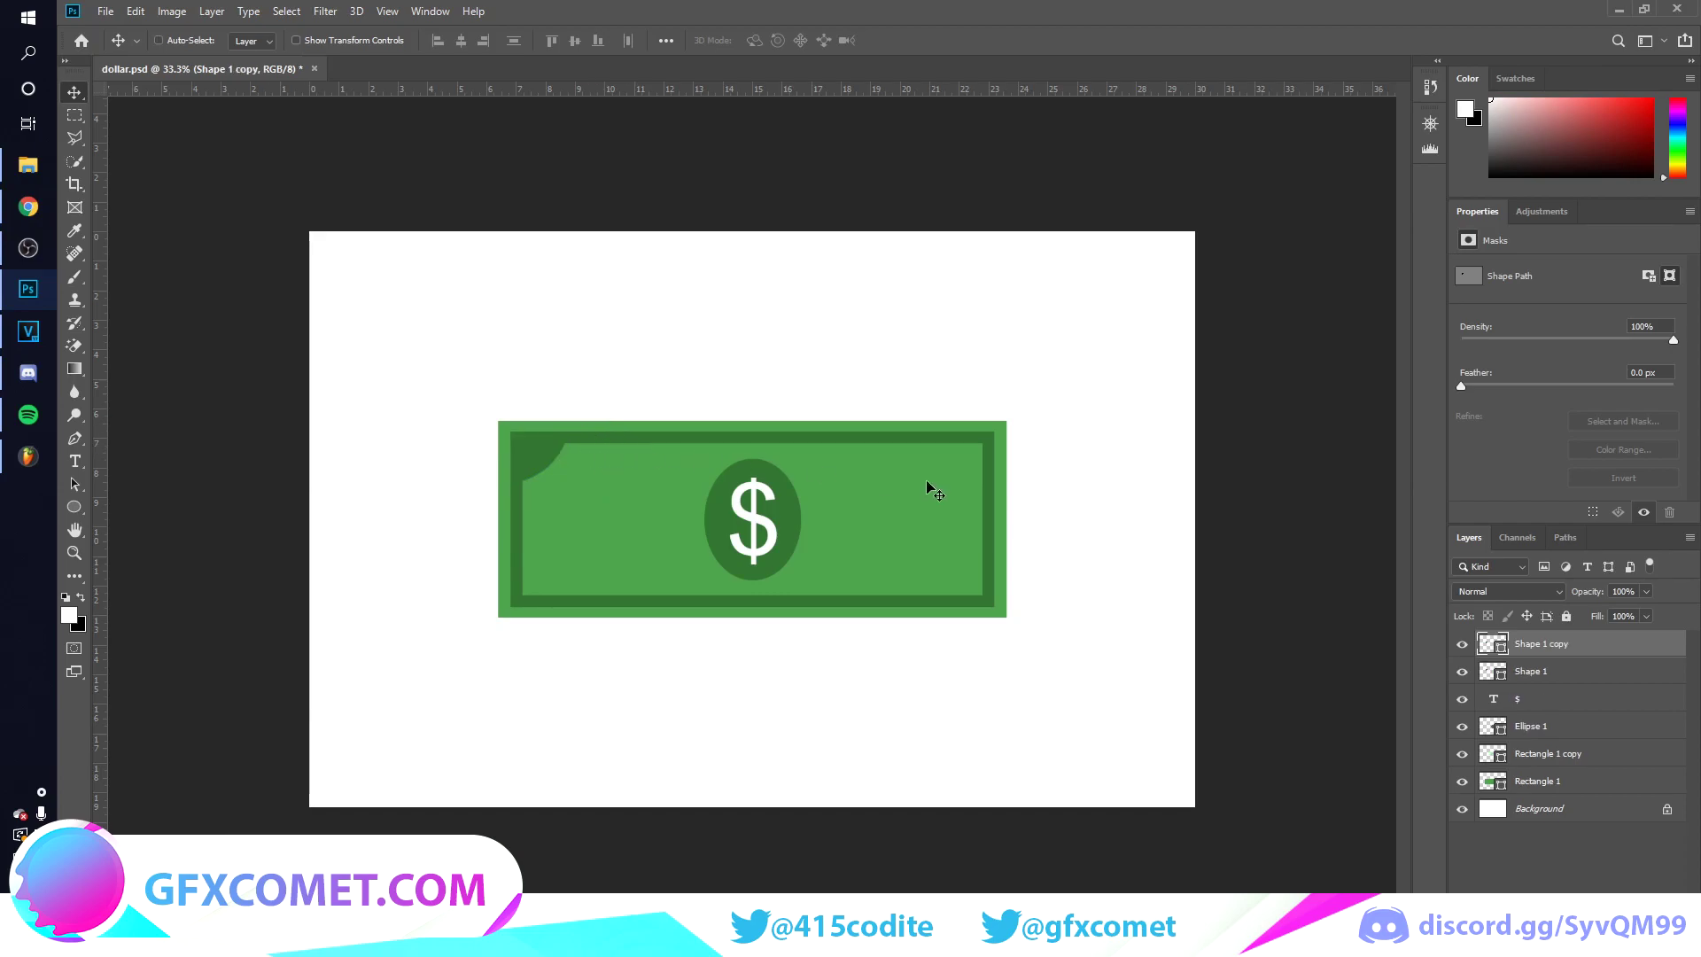
key(ctrl+t)
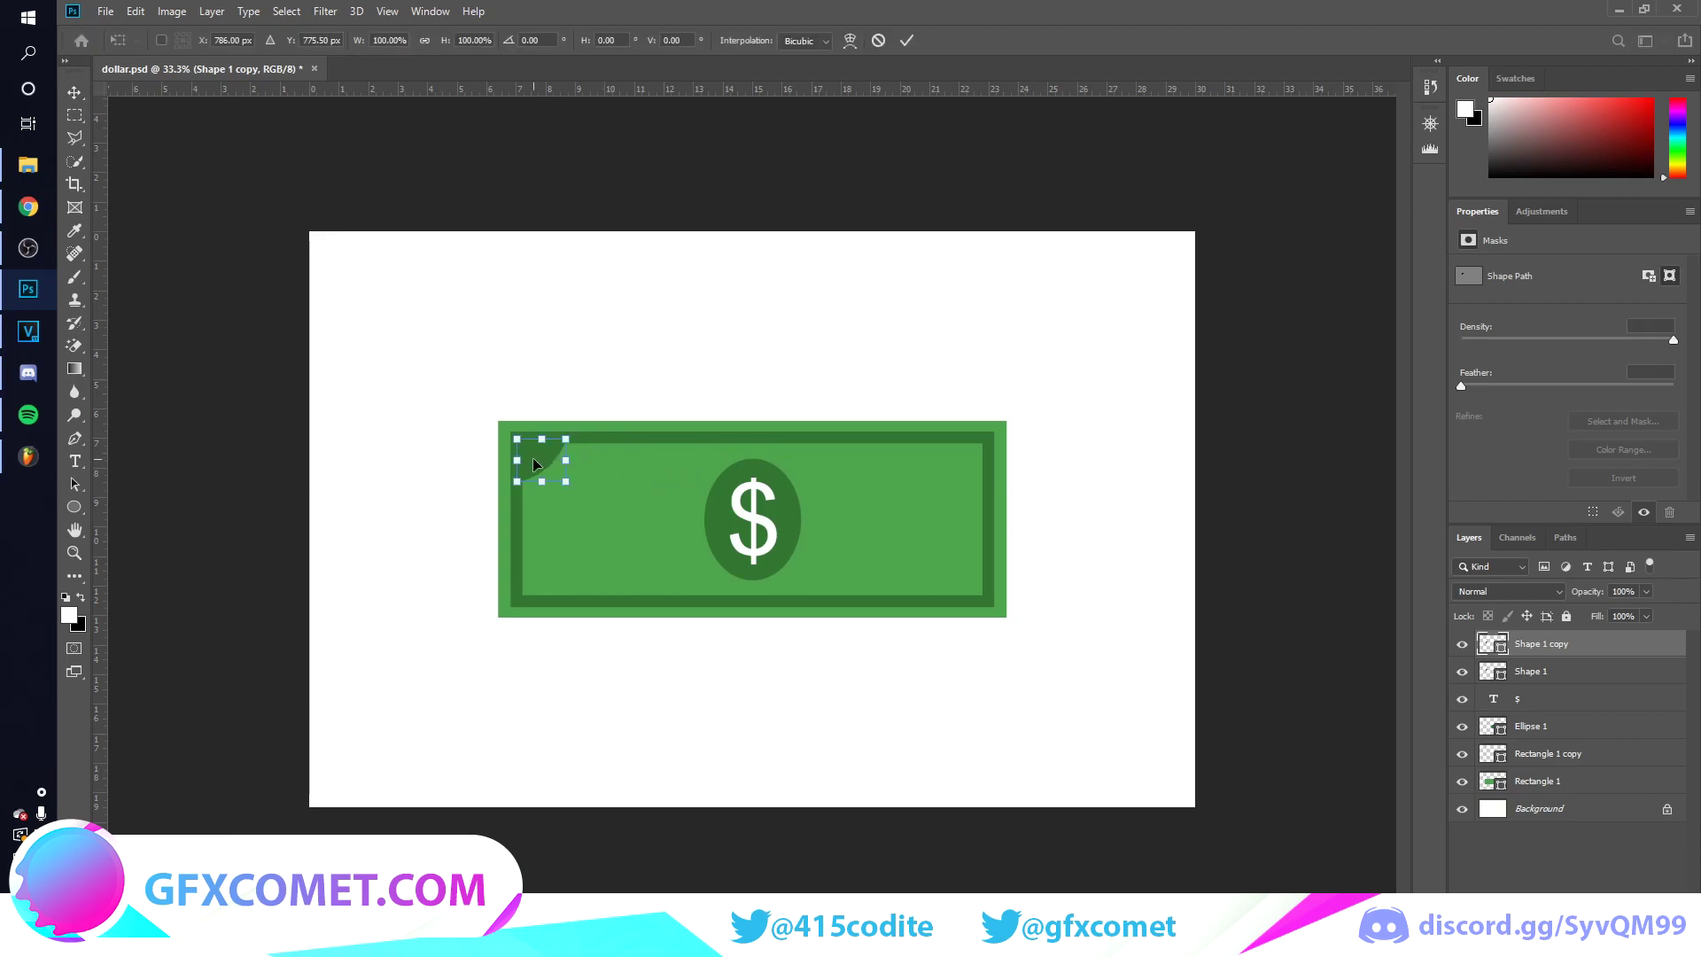
right_click(533, 458)
click(632, 679)
key(Return)
drag(572, 457, 993, 457)
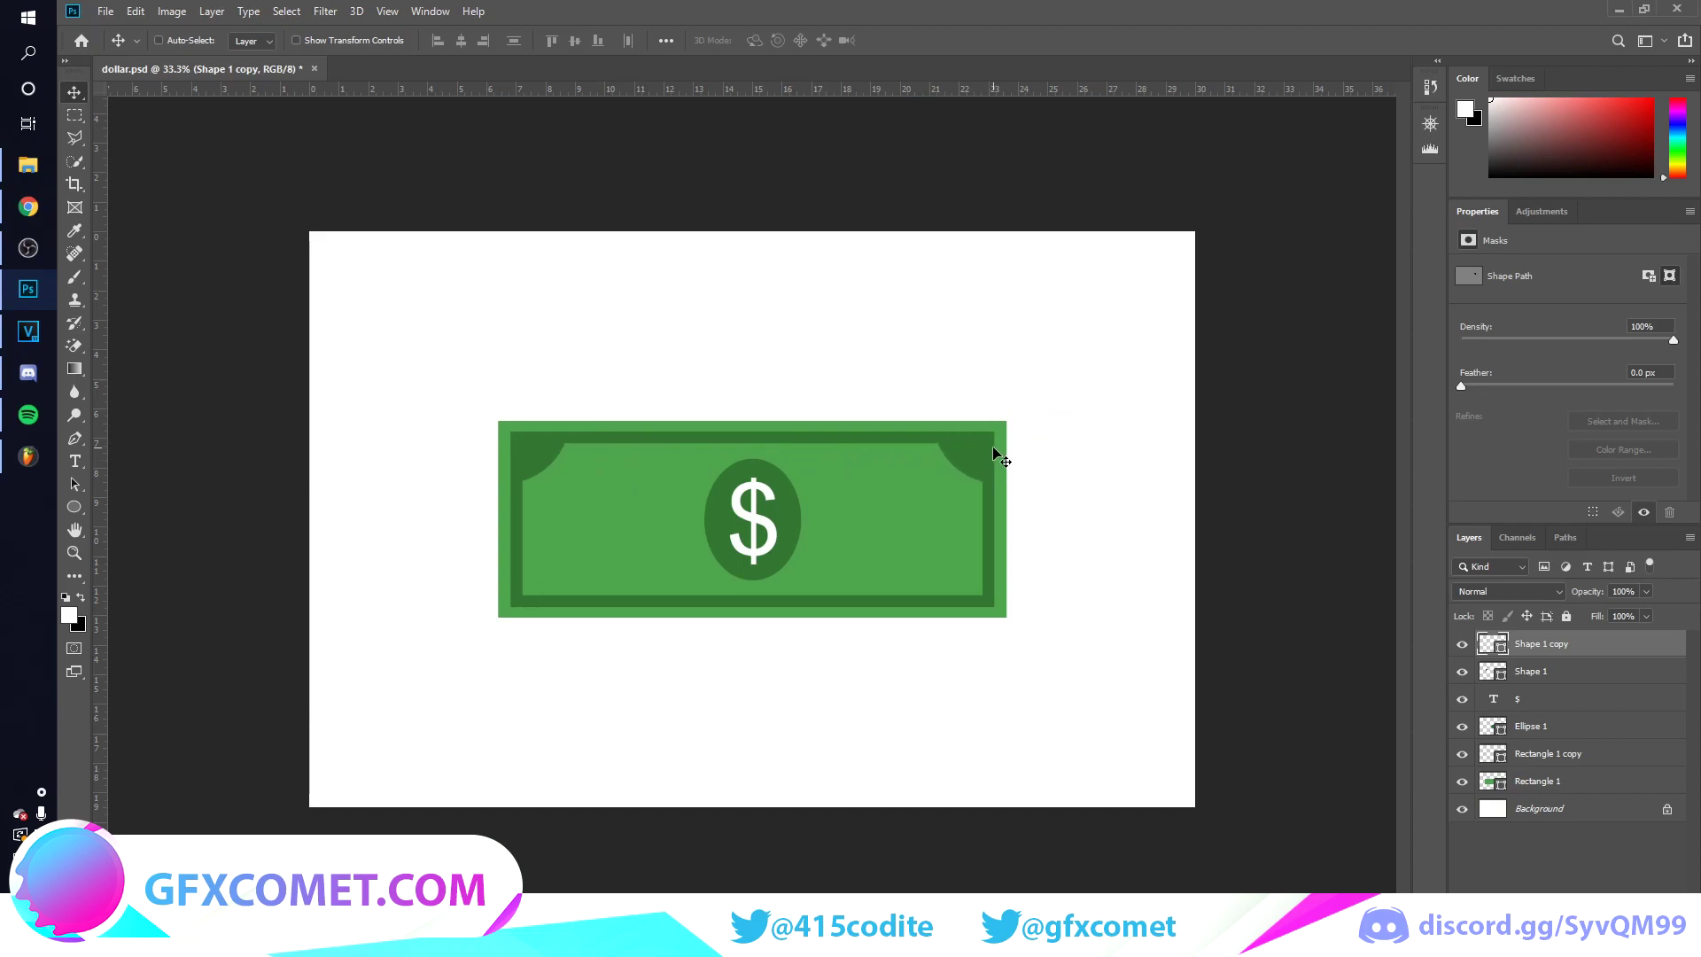
Step: Duplicate both top corner shapes, flip them vertically, and place them in the bottom corners
shift+click(1532, 675)
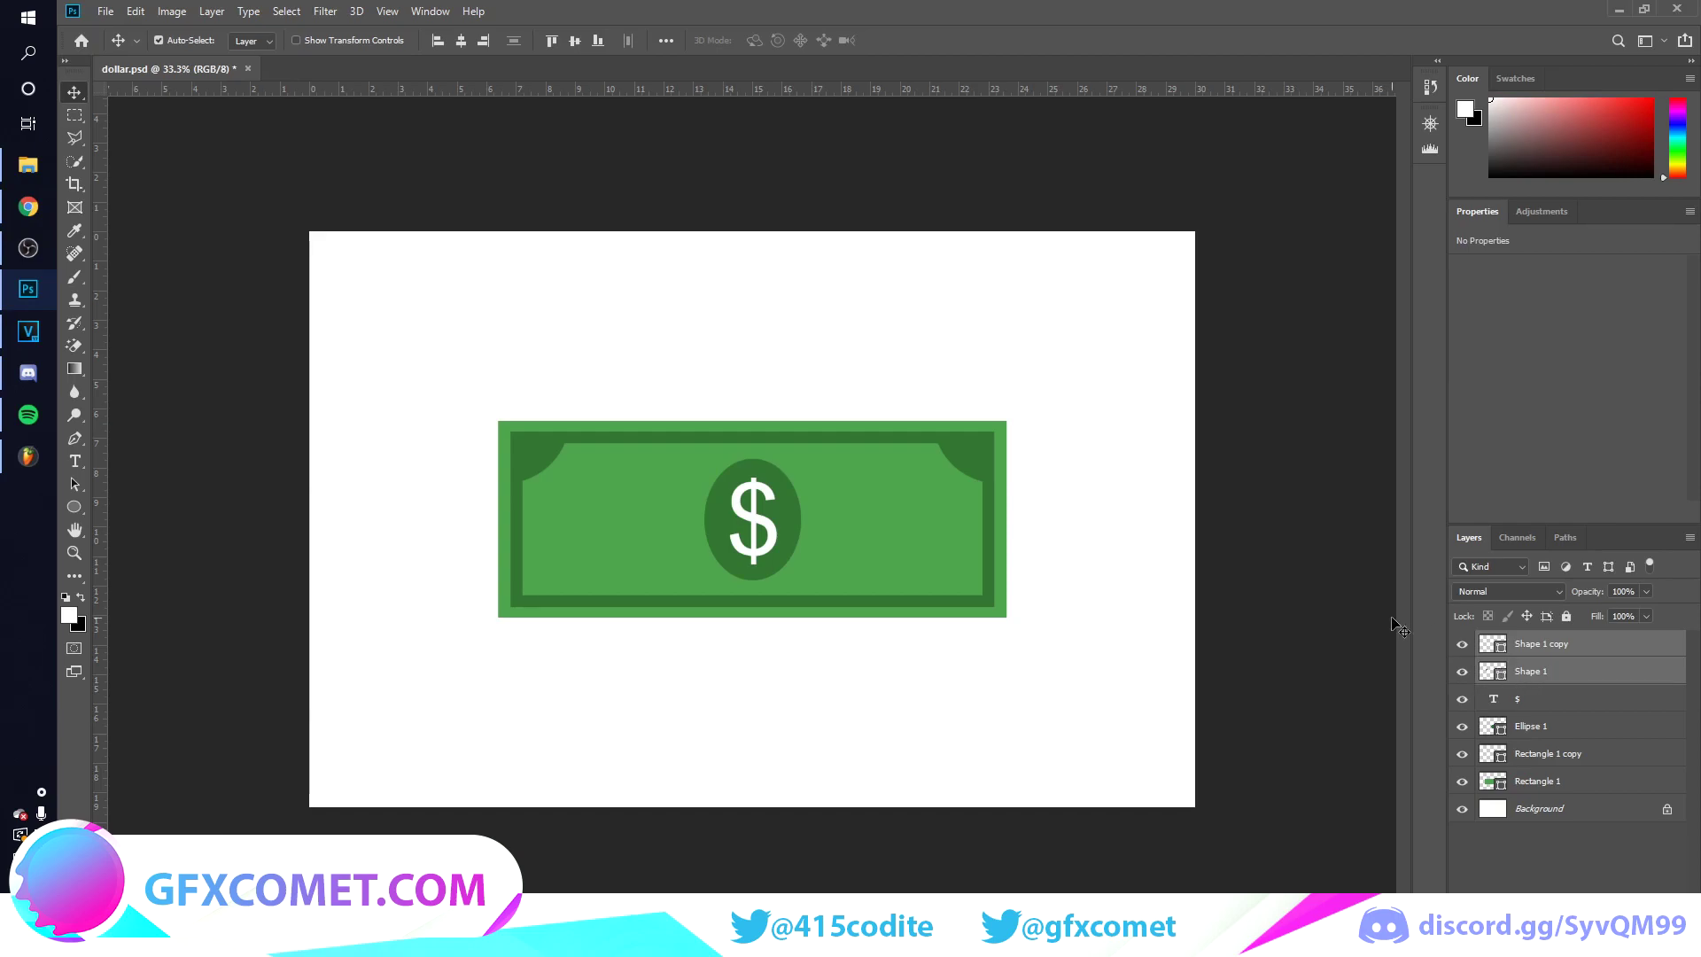
key(ctrl+j)
key(ctrl+t)
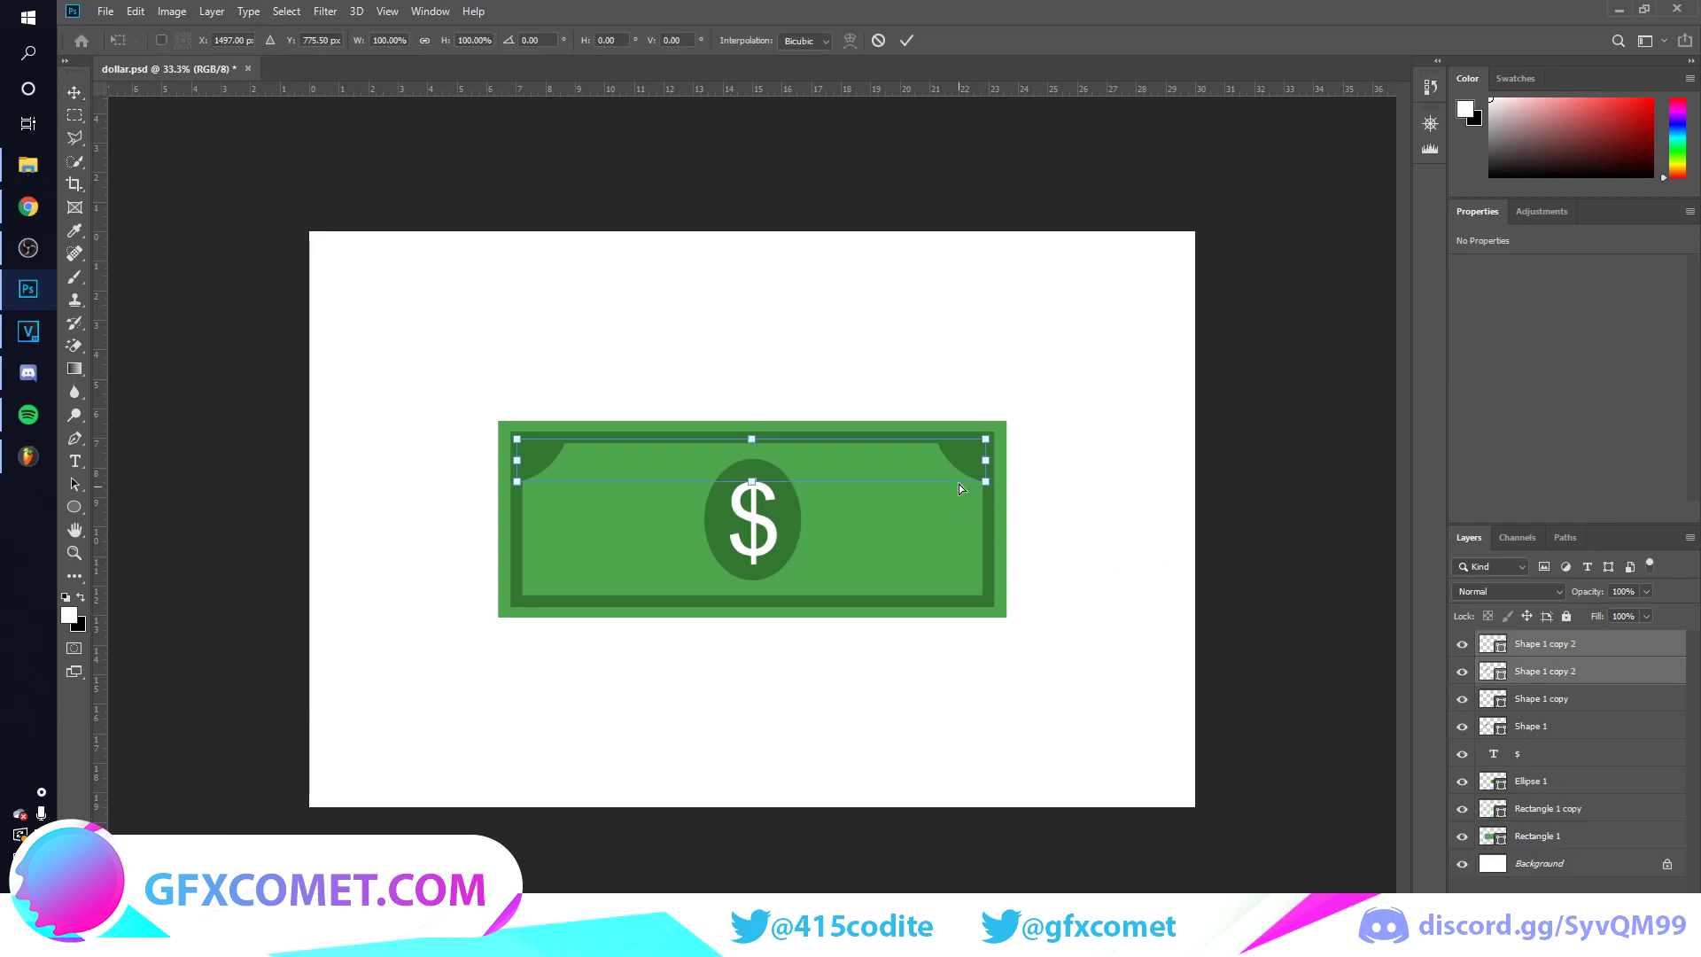
right_click(945, 465)
click(993, 702)
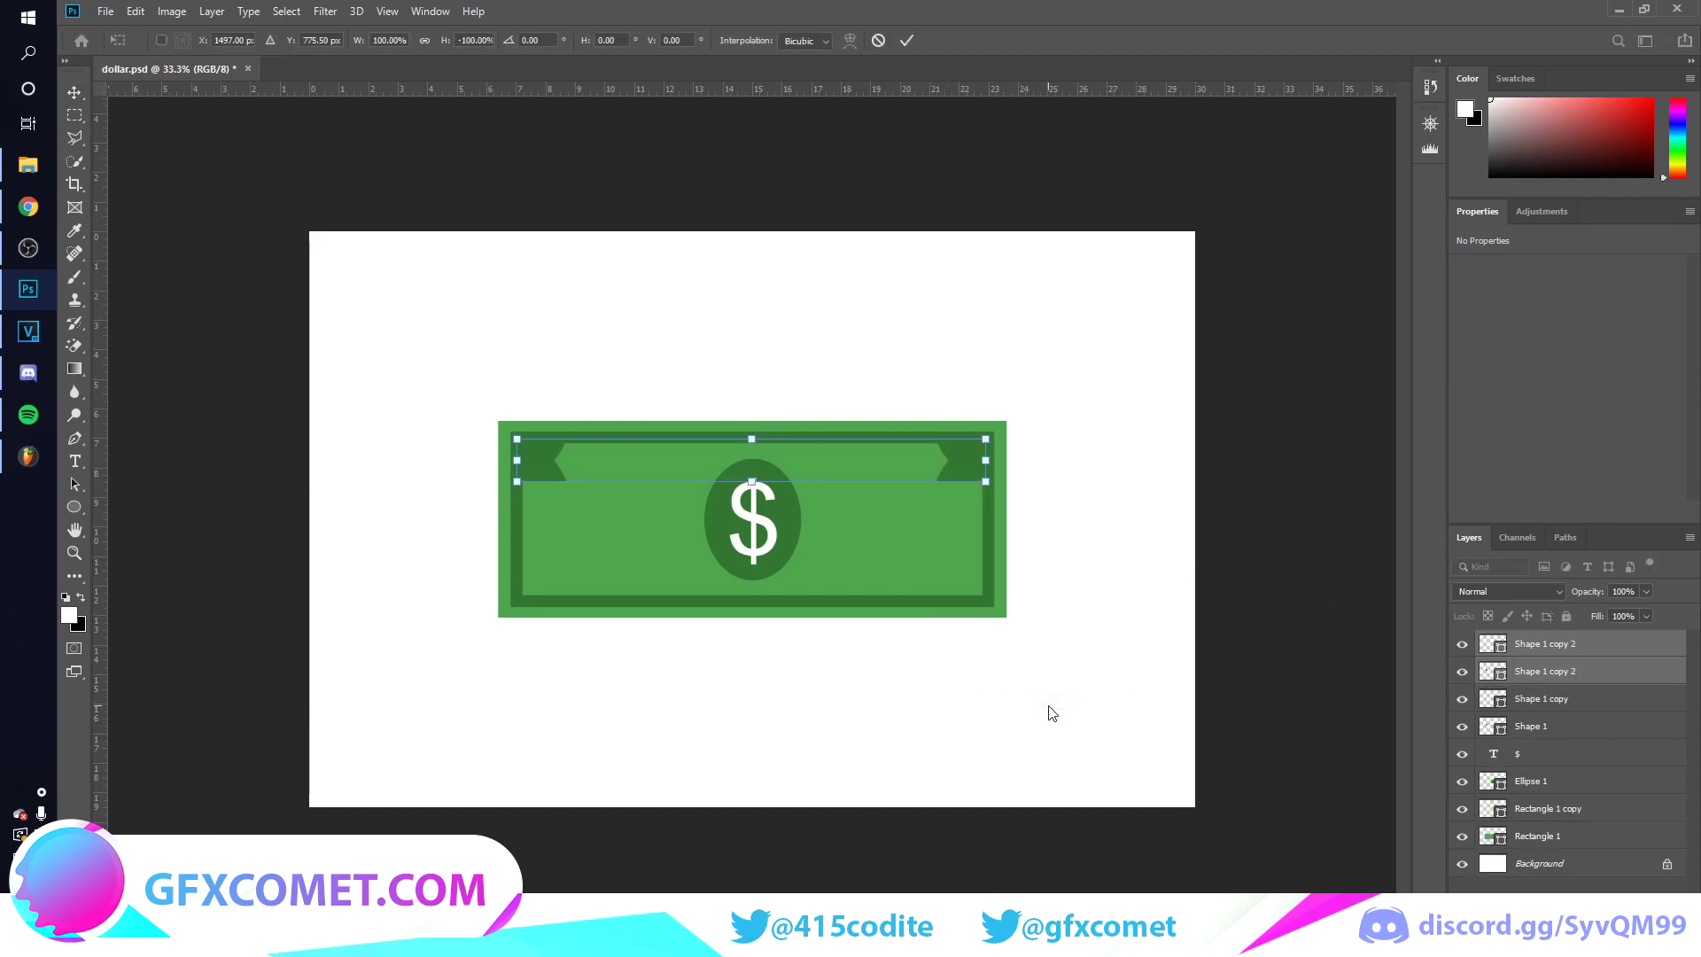
key(Return)
mouse_move(1023, 574)
mouse_down()
mouse_move(1002, 500)
mouse_move(1004, 573)
mouse_up()
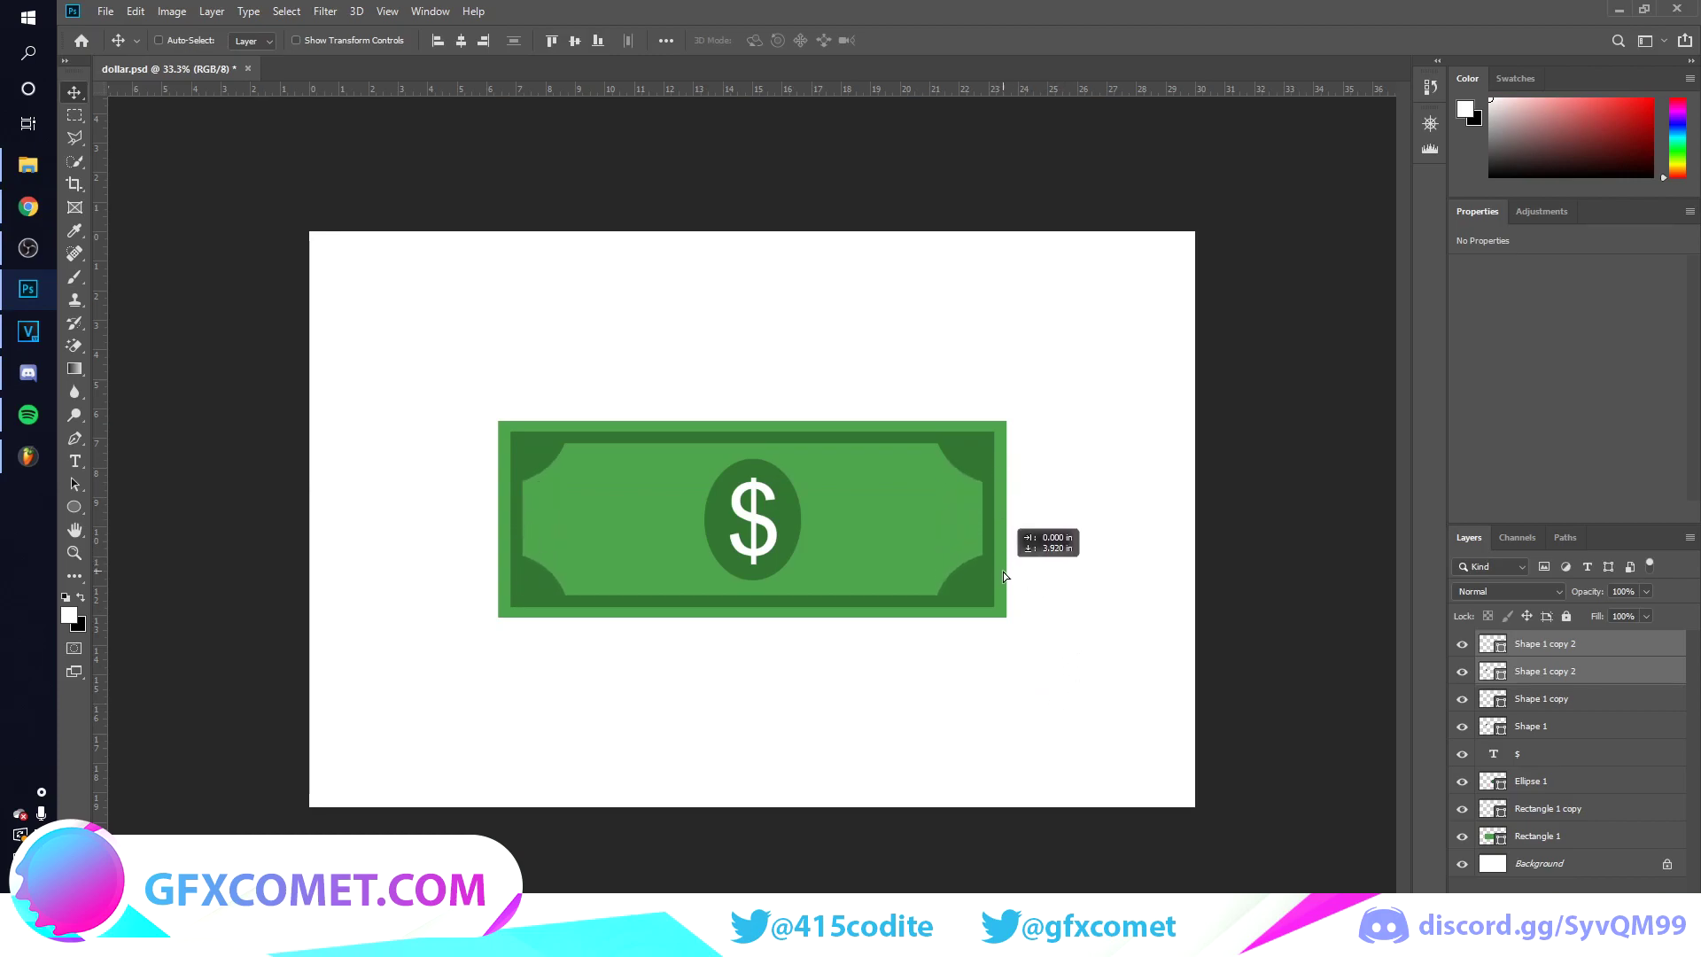
Step: Group all the bill's layers, duplicate the group, and merge the copy into one layer
click(1572, 645)
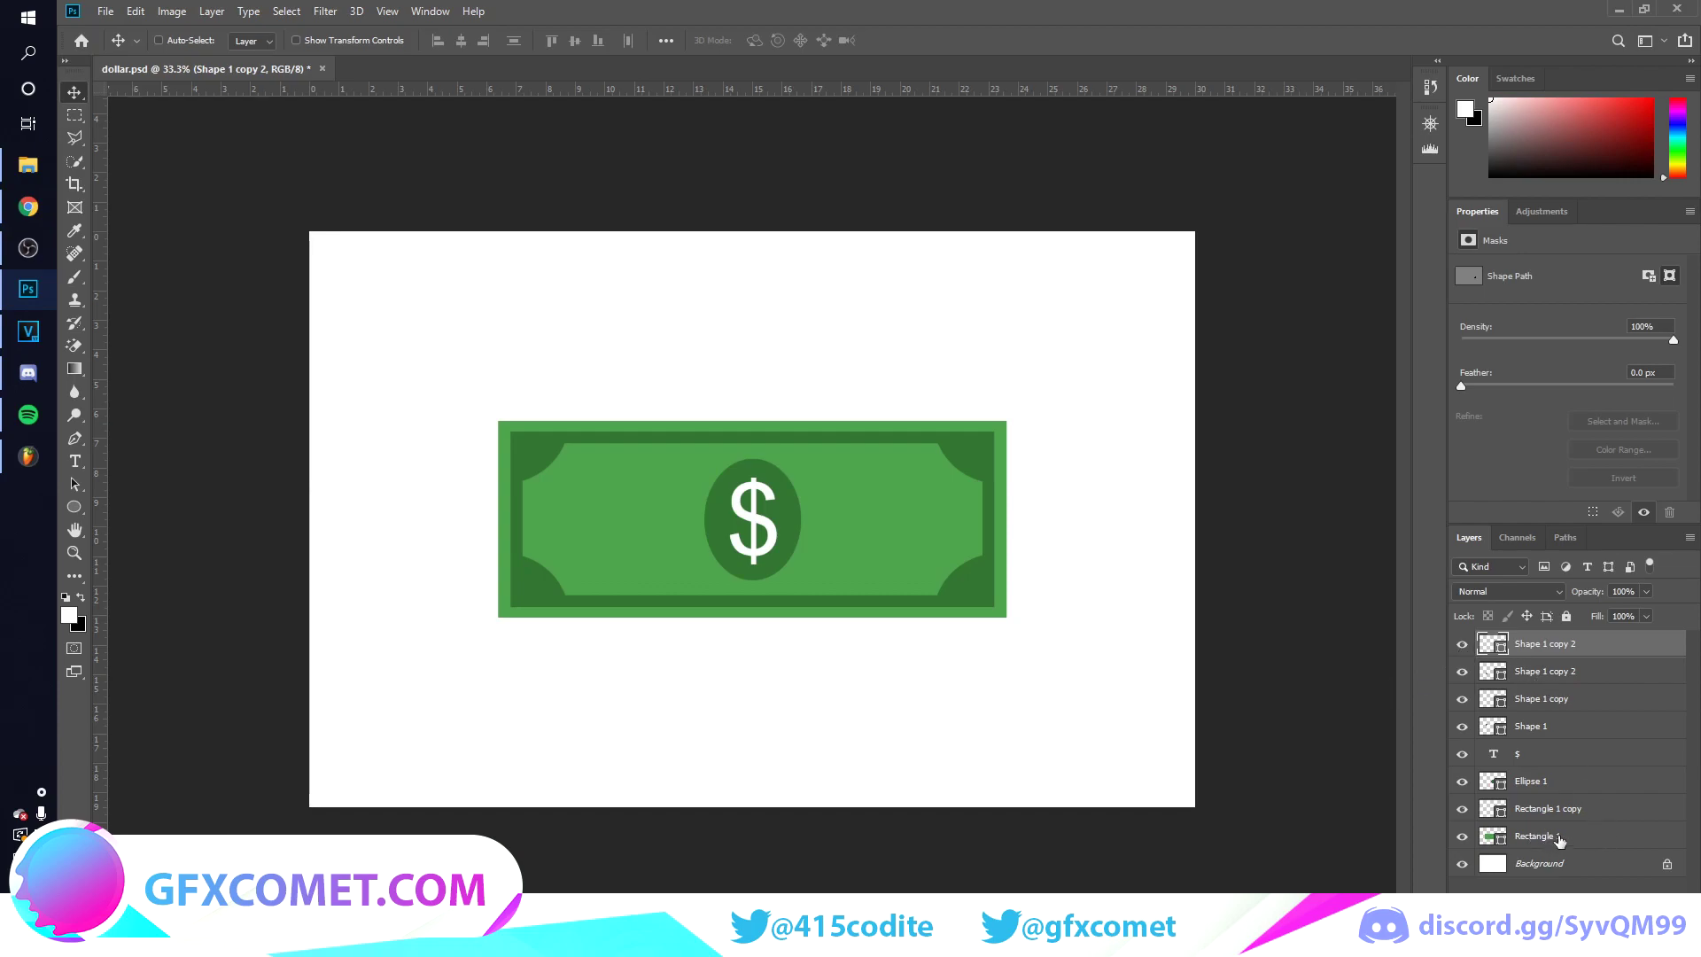
shift+click(1604, 842)
key(ctrl+g)
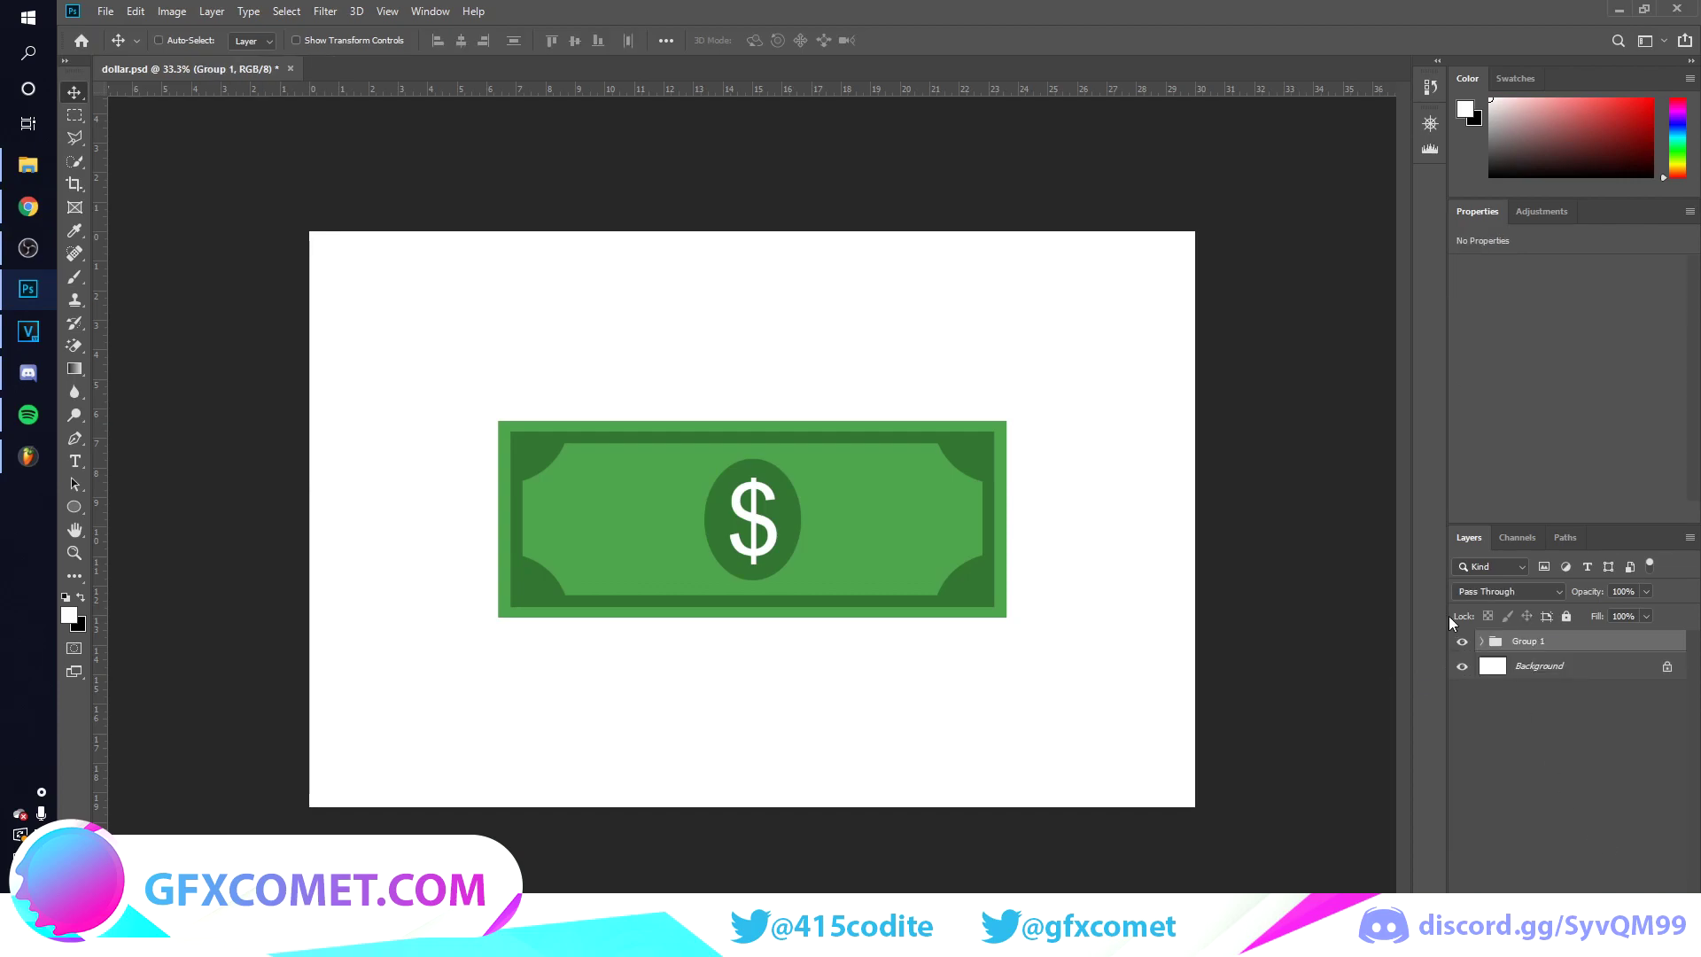
key(ctrl+j)
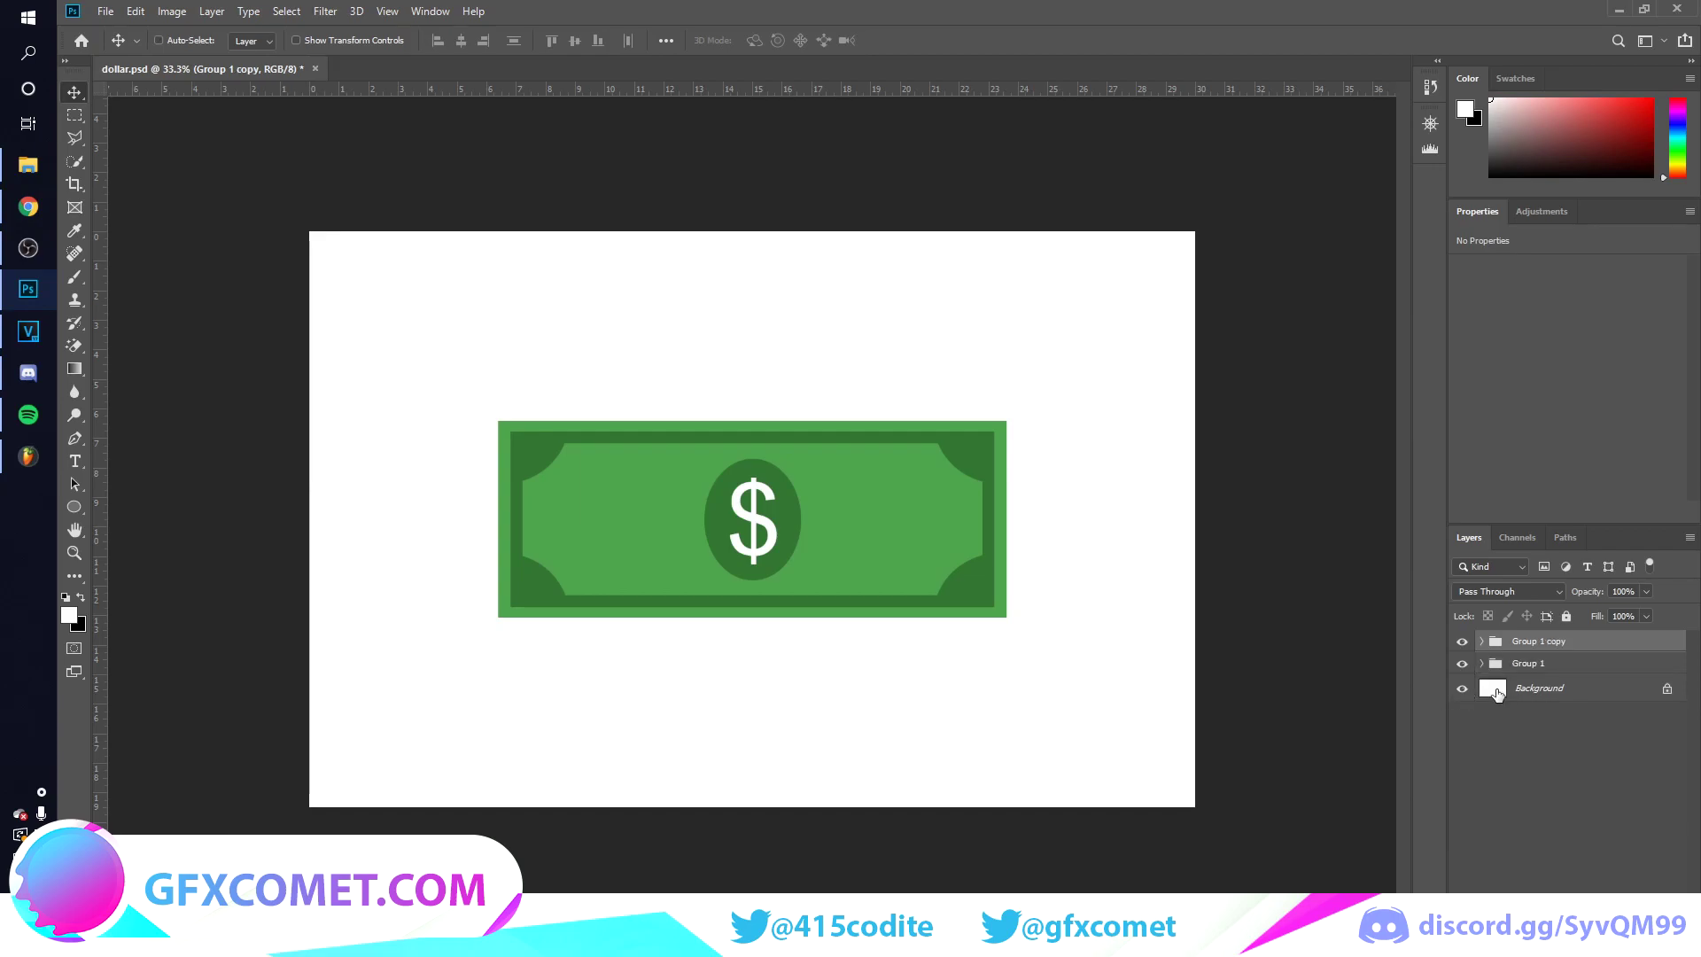
key(ctrl)
key(ctrl+e)
alt+click(1462, 645)
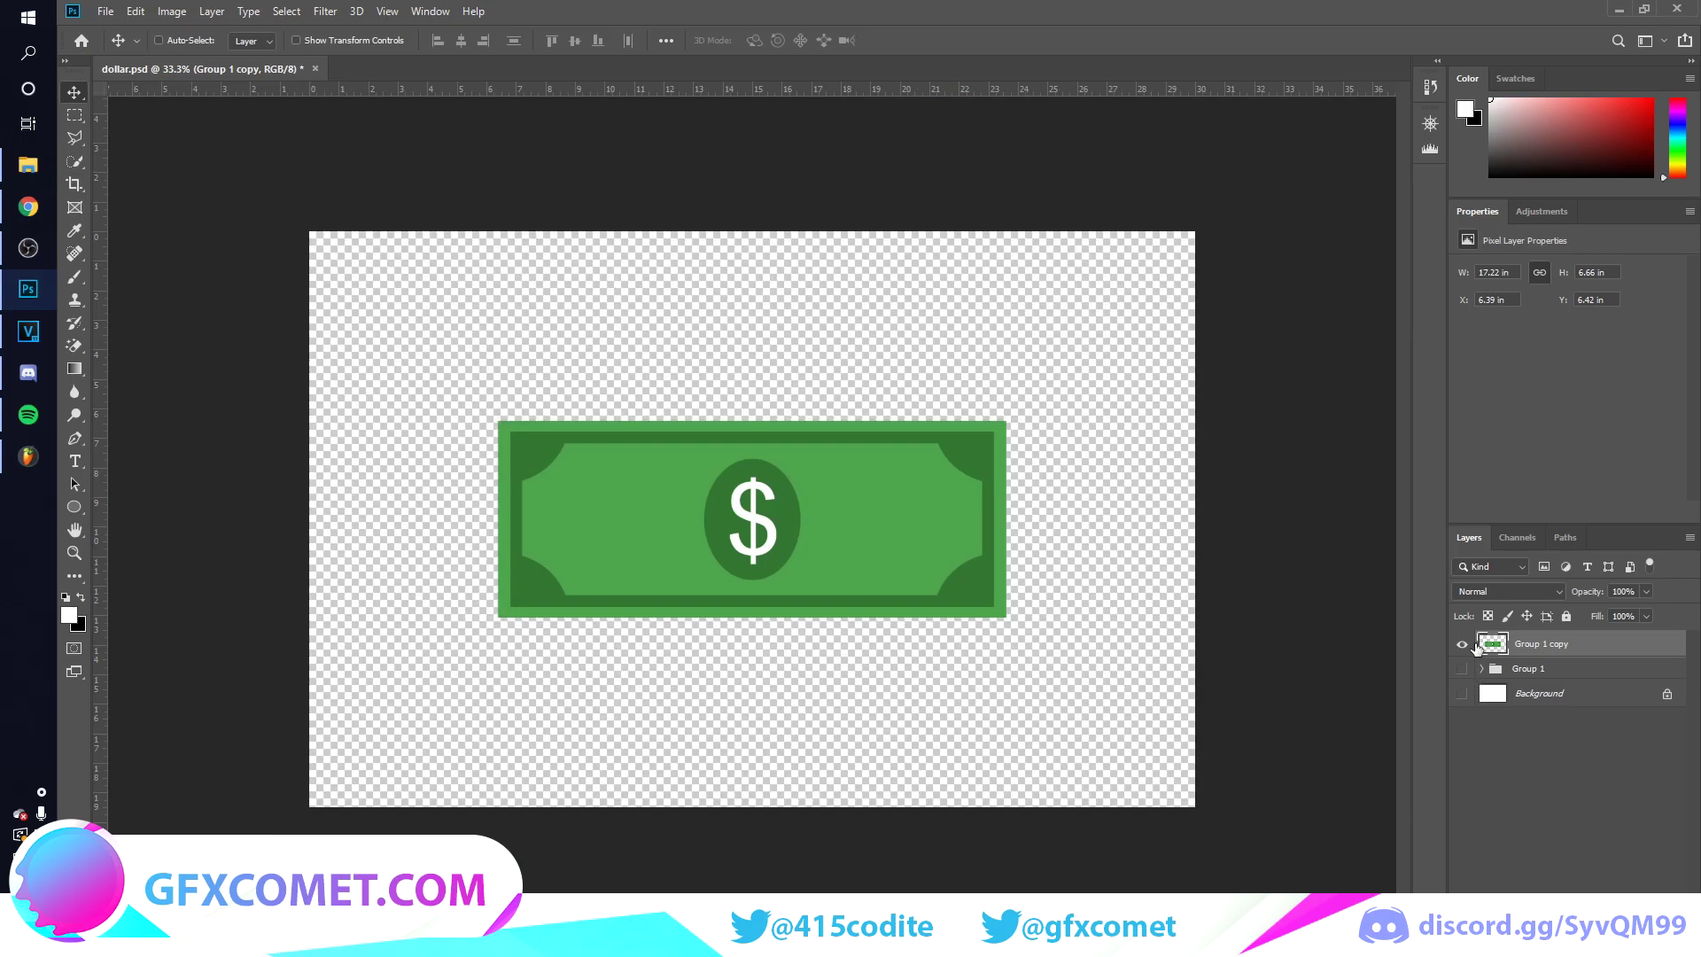
Step: Hide the original group and white Background, and settle the merged bill's position
drag(1045, 569, 1065, 575)
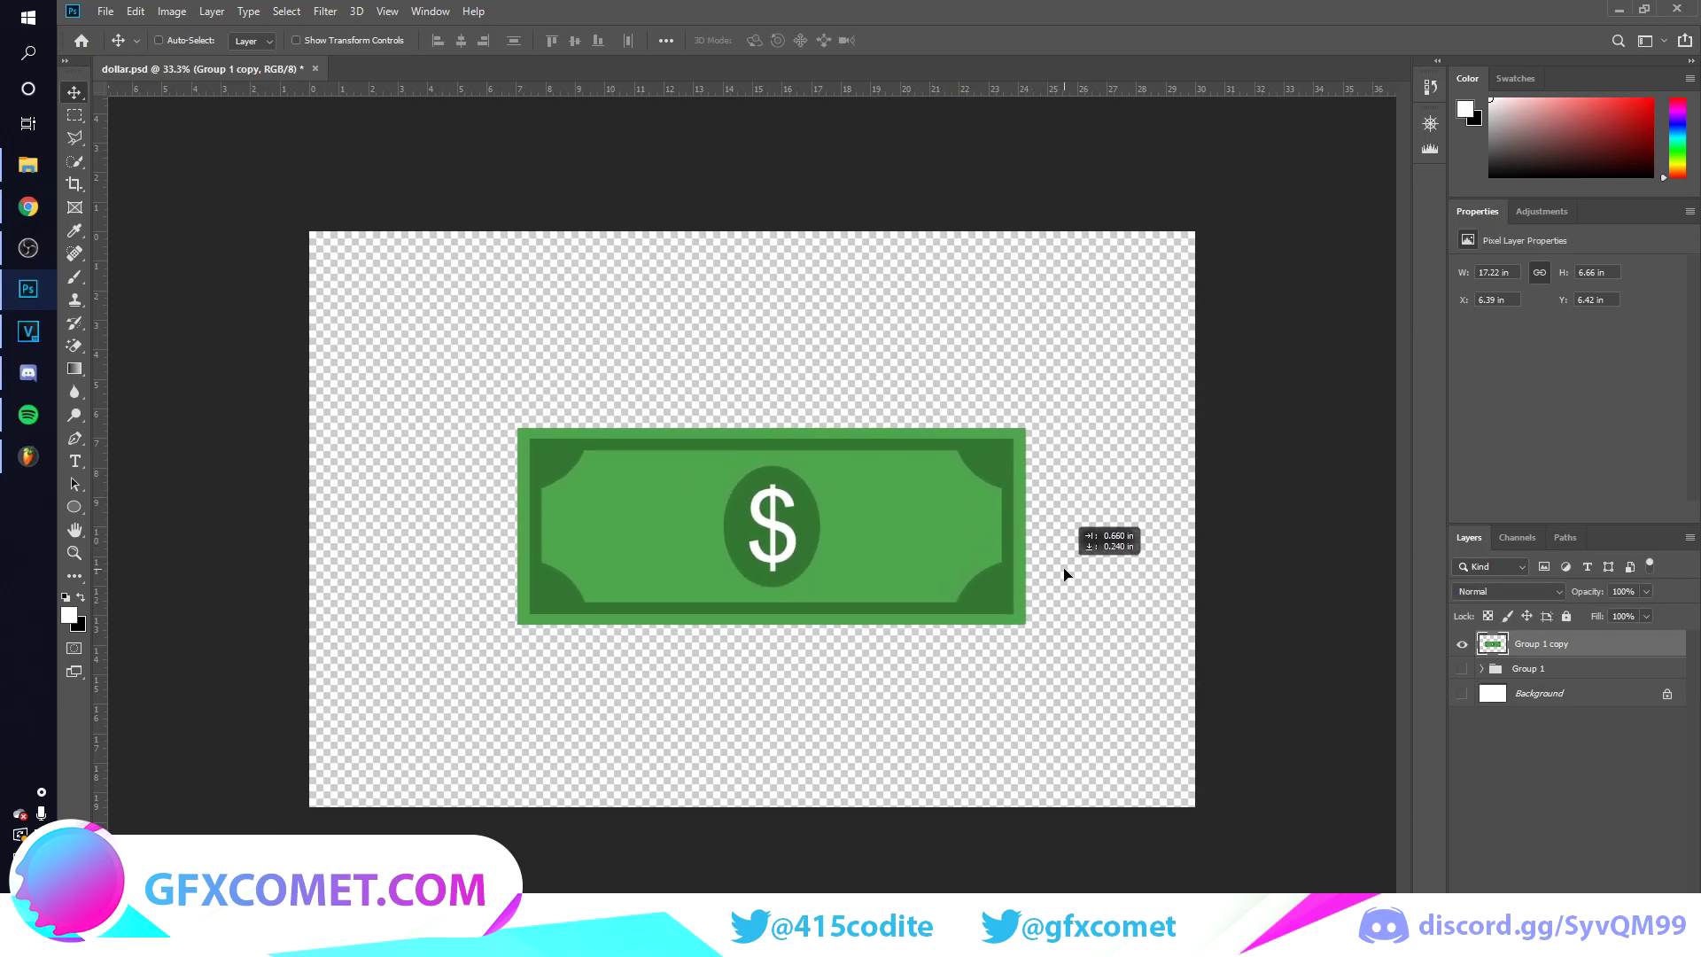
click(1462, 645)
click(1463, 669)
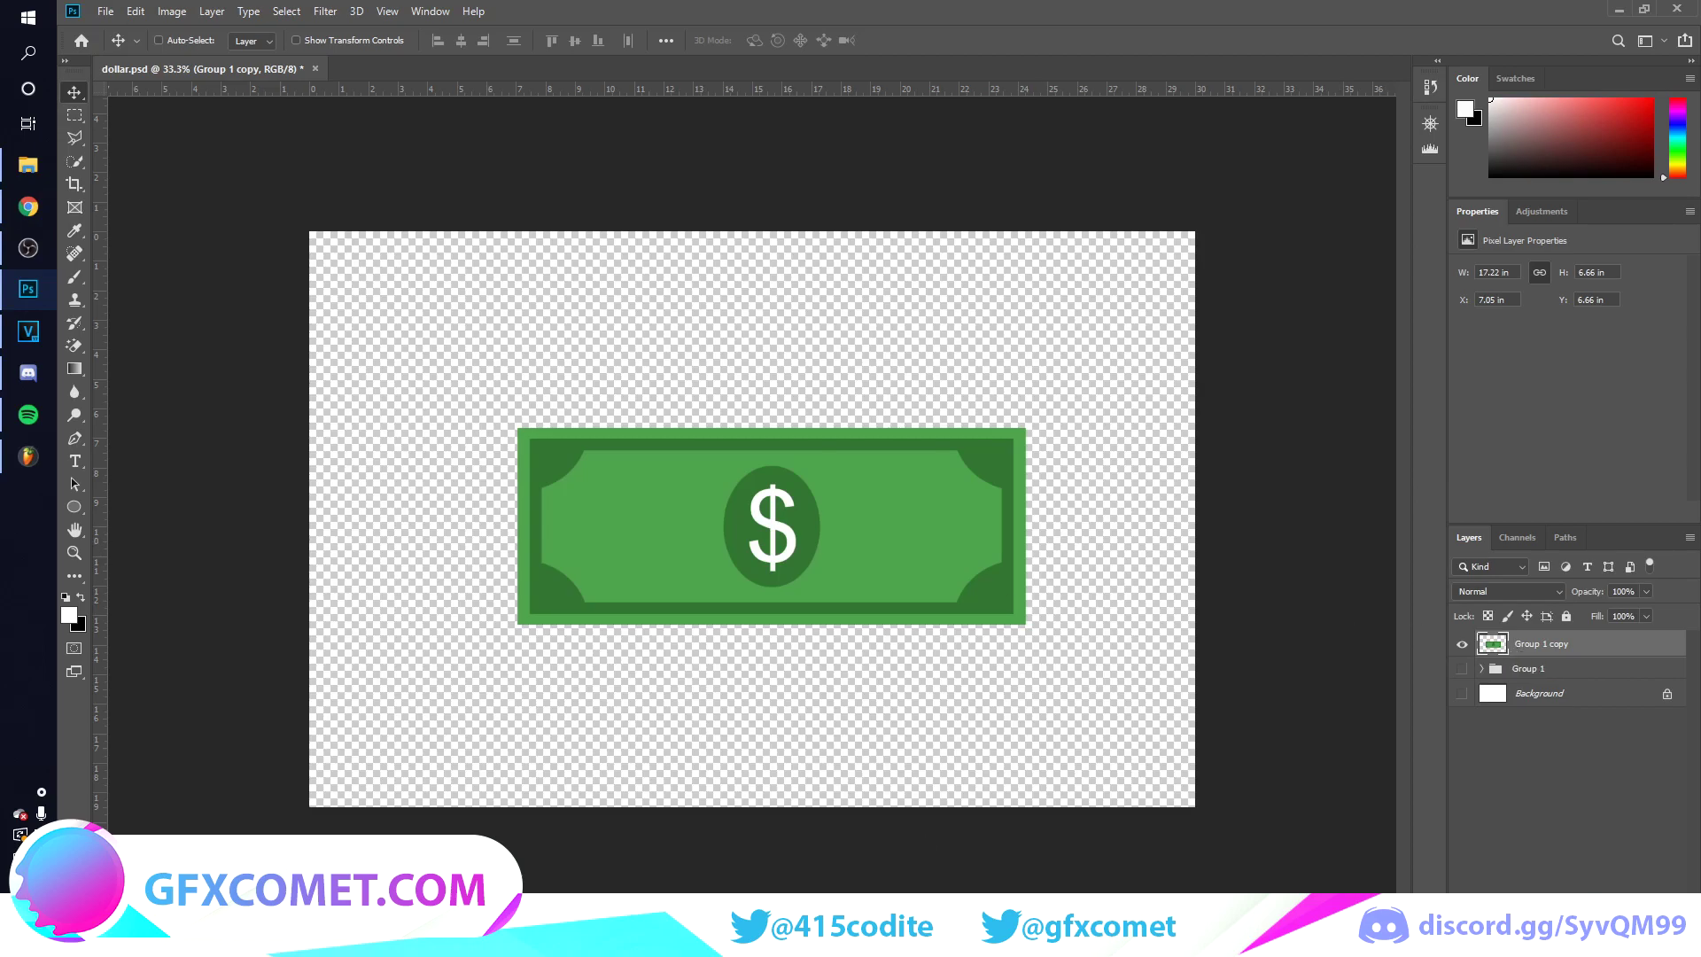
key(ctrl+z)
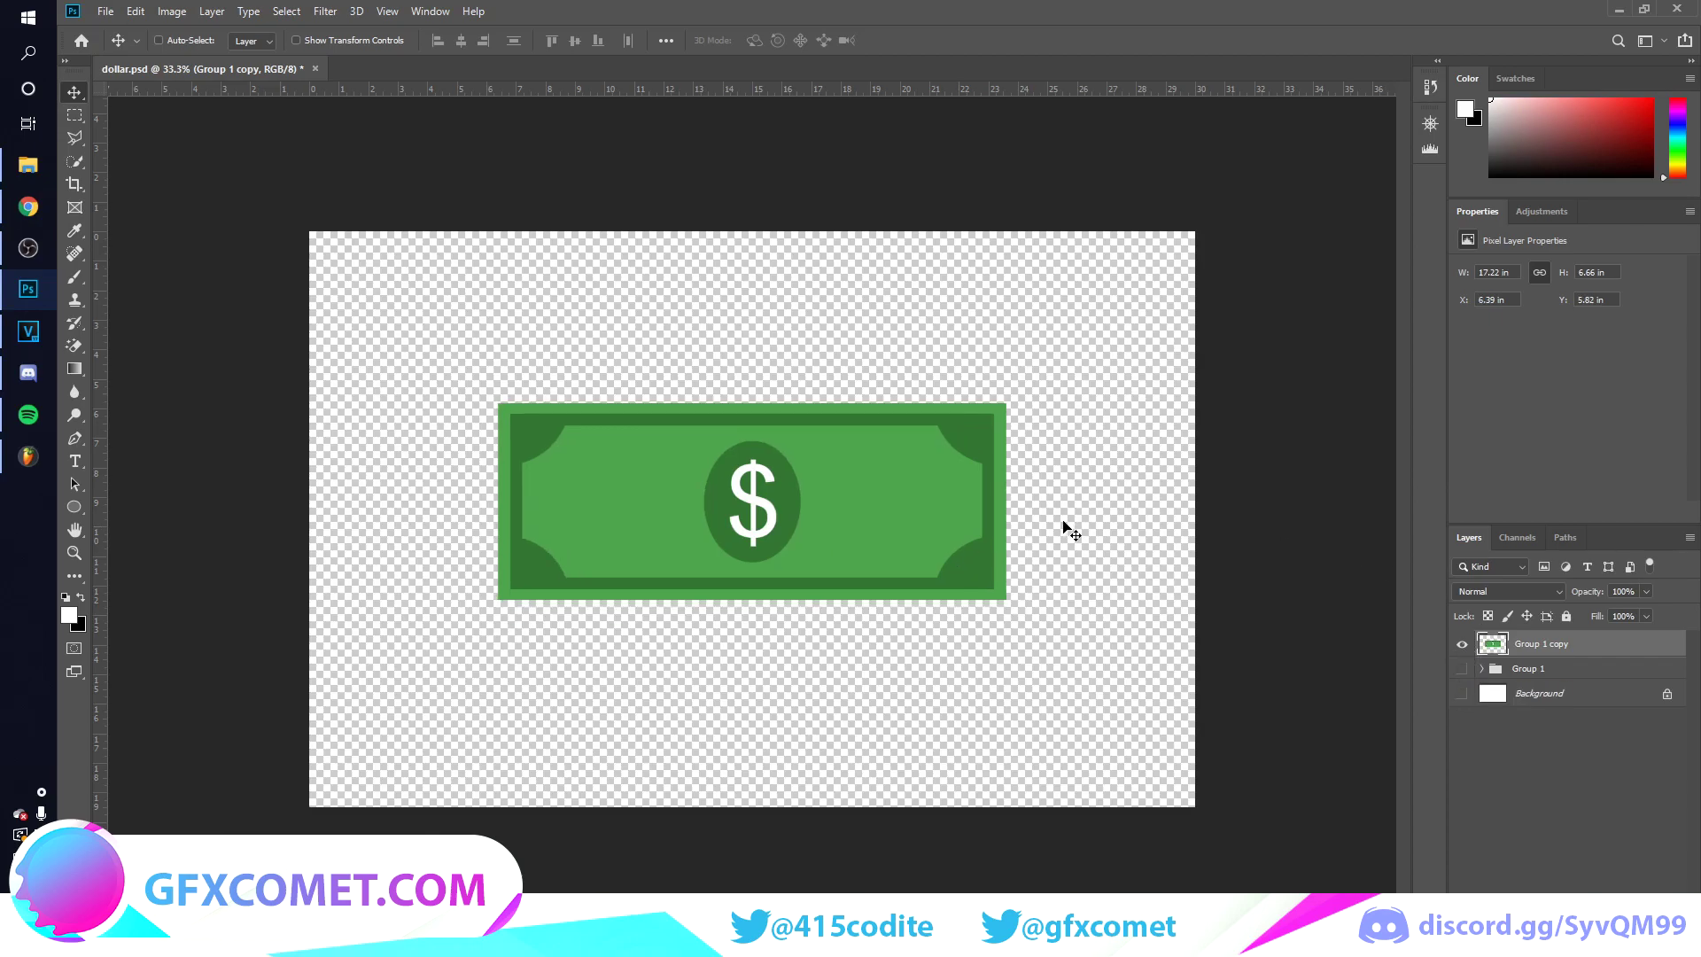
Step: Draw a white-filled rectangle bar across the middle of the bill
click(74, 514)
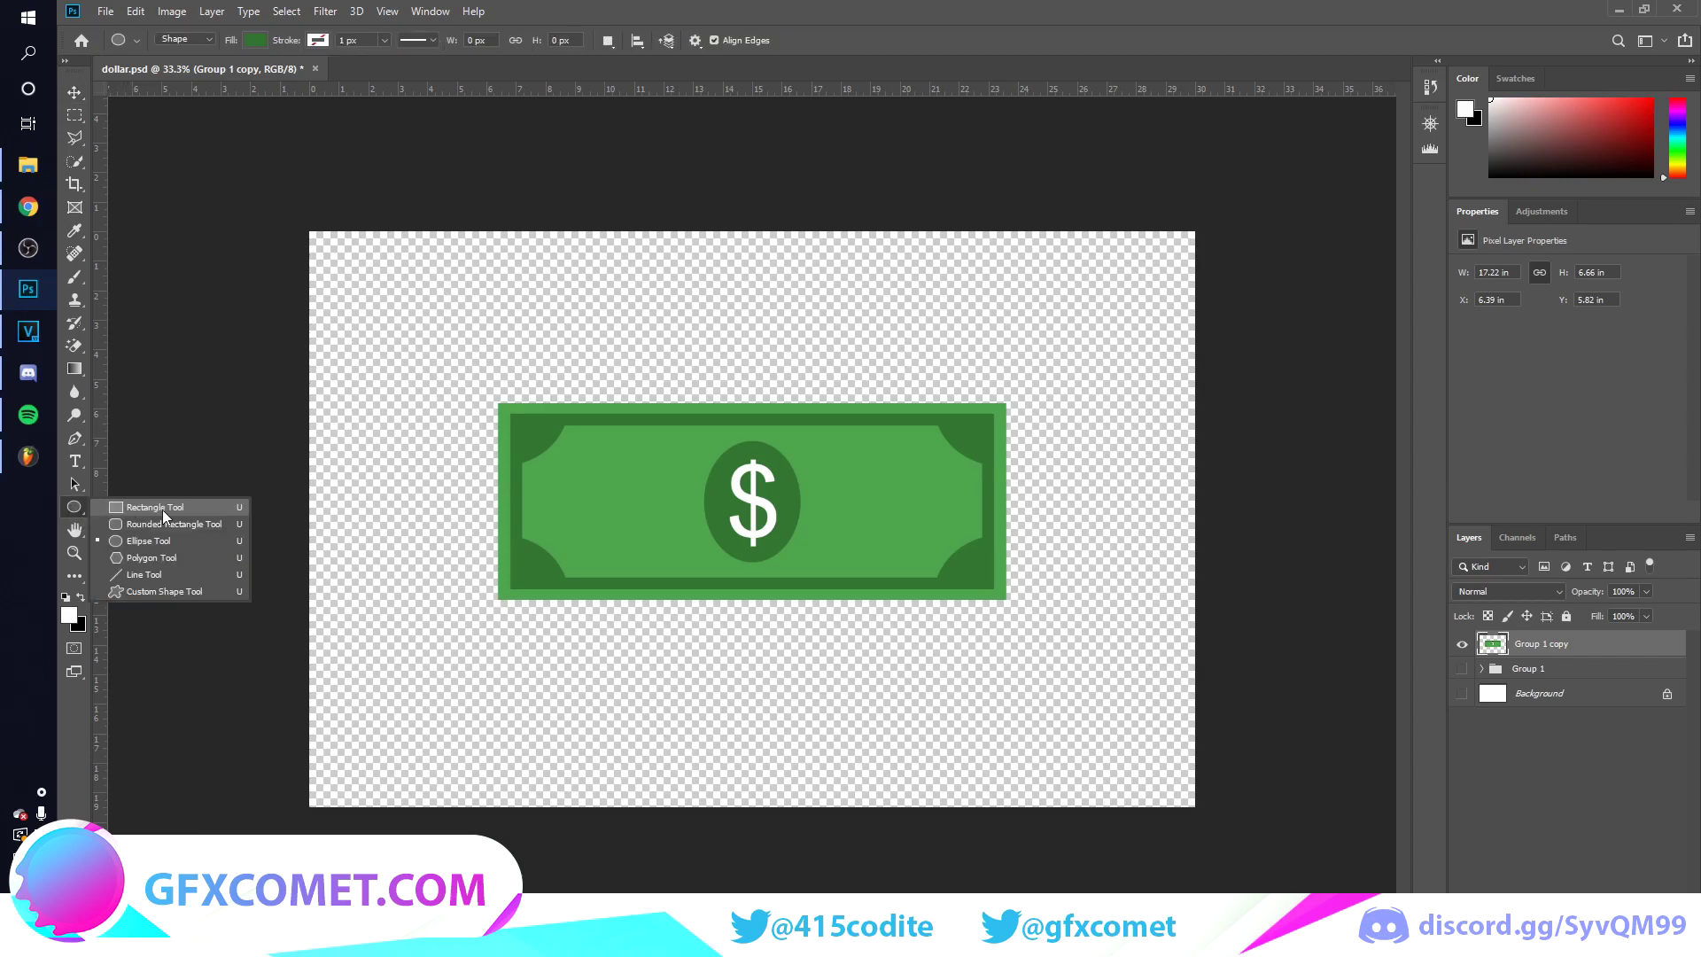
click(162, 509)
click(262, 41)
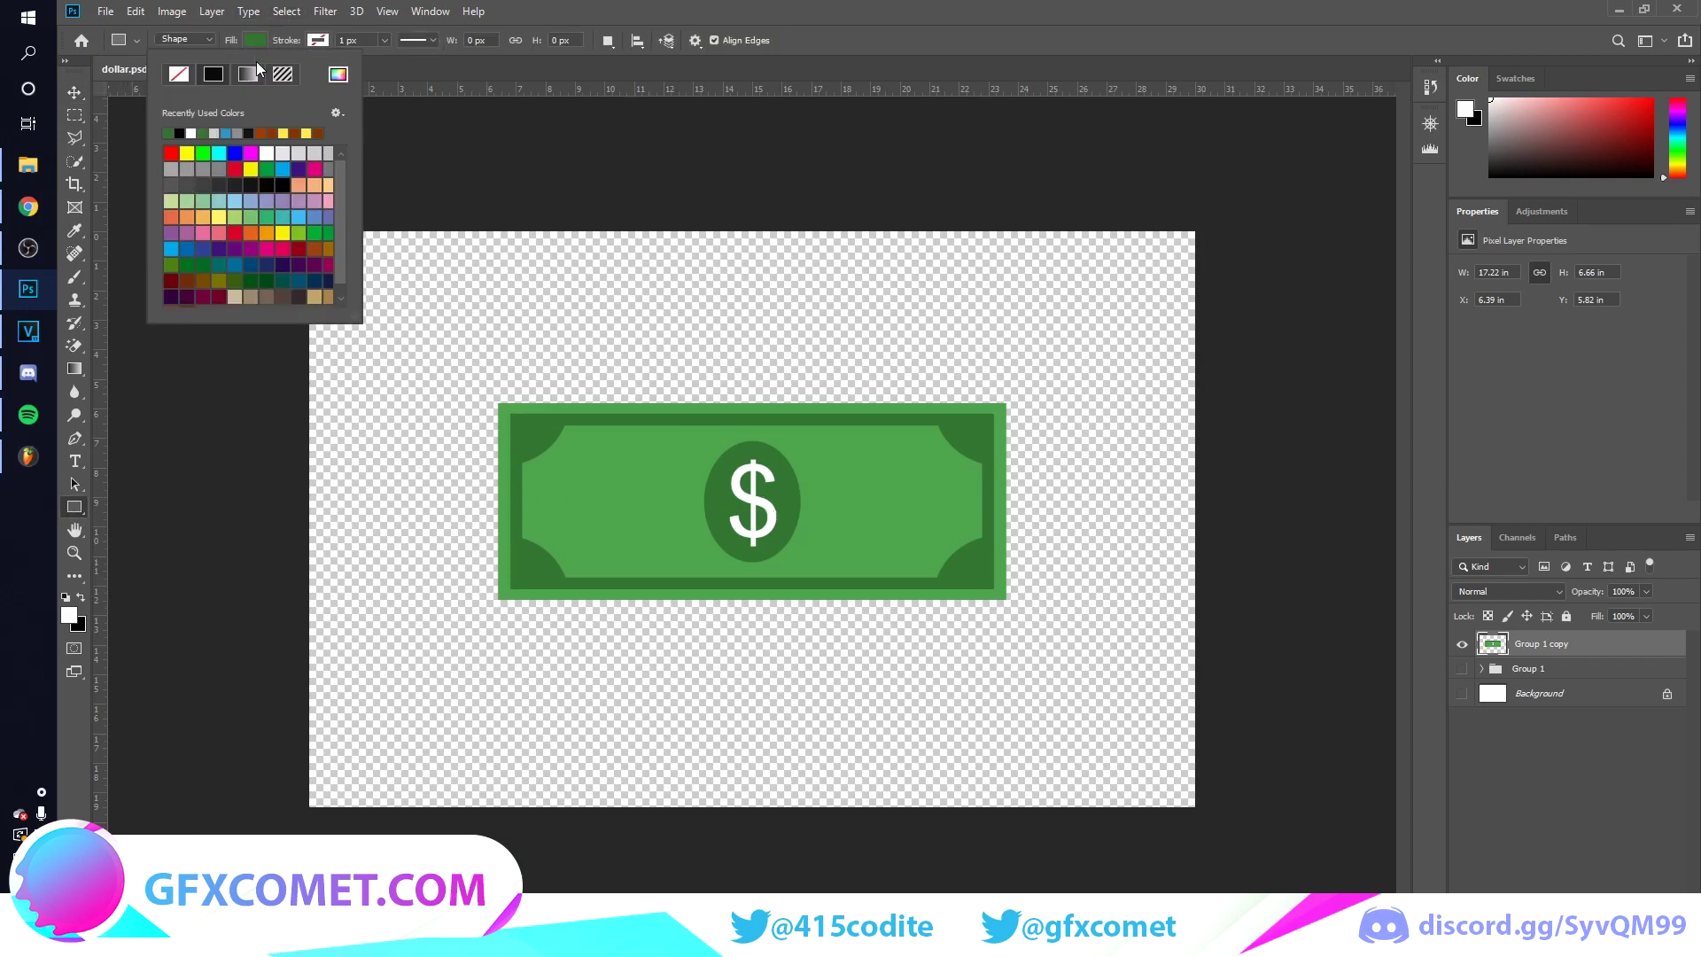
double_click(193, 132)
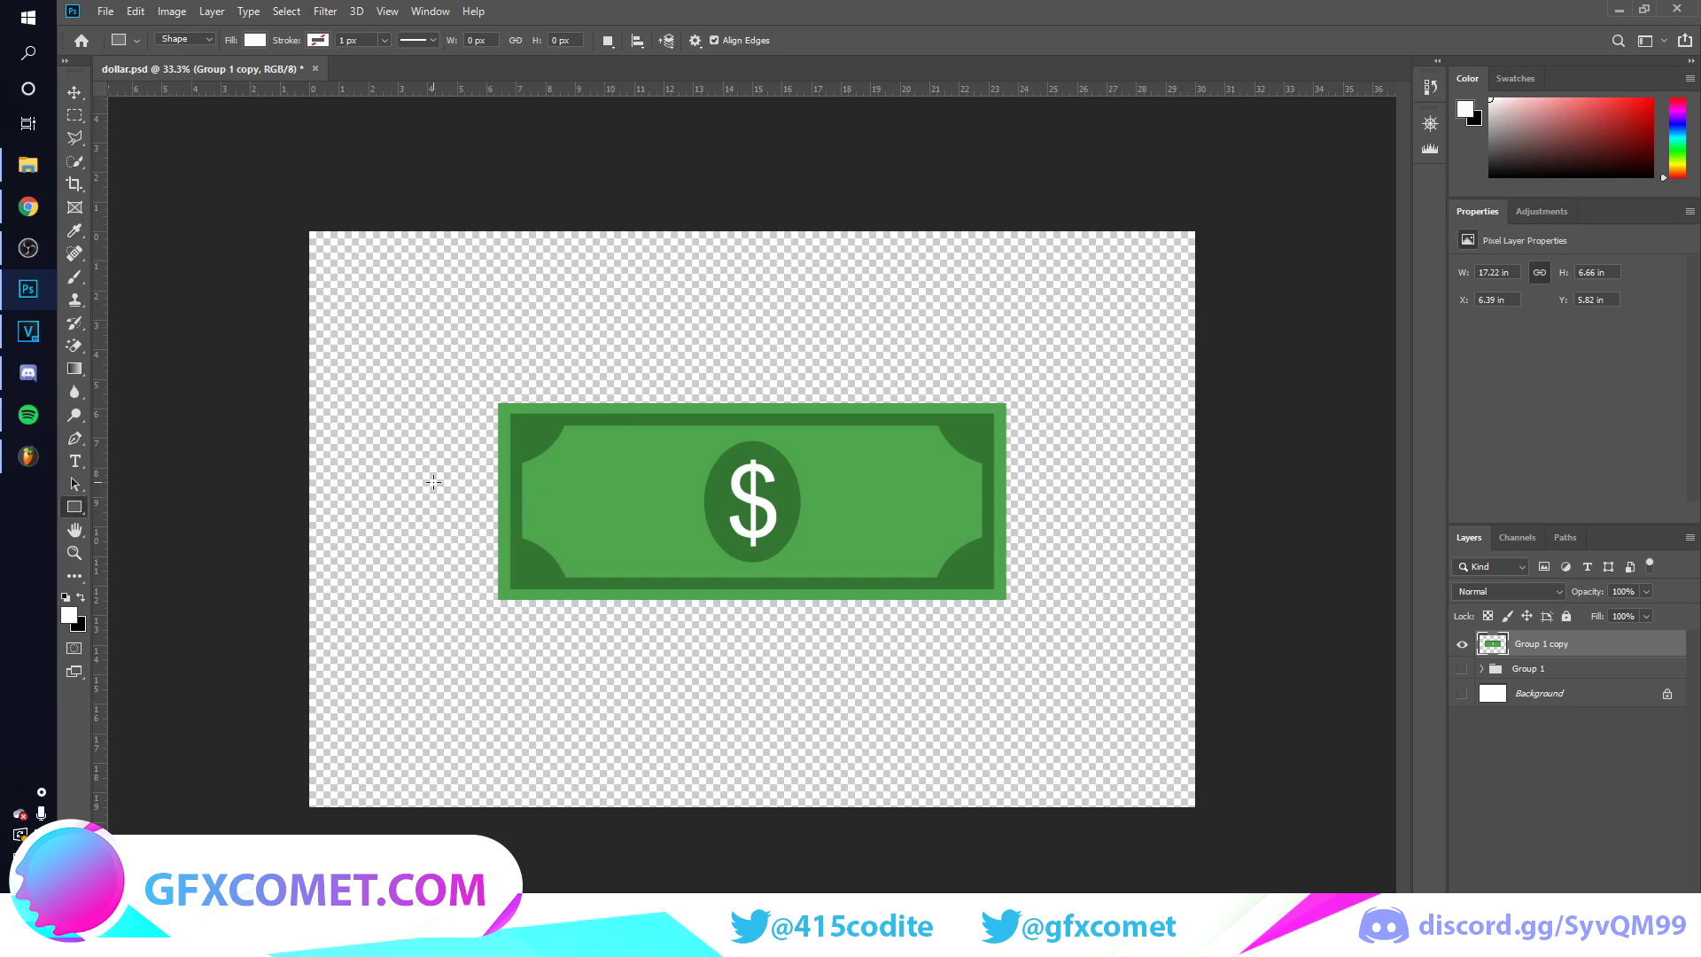
drag(432, 481, 1082, 523)
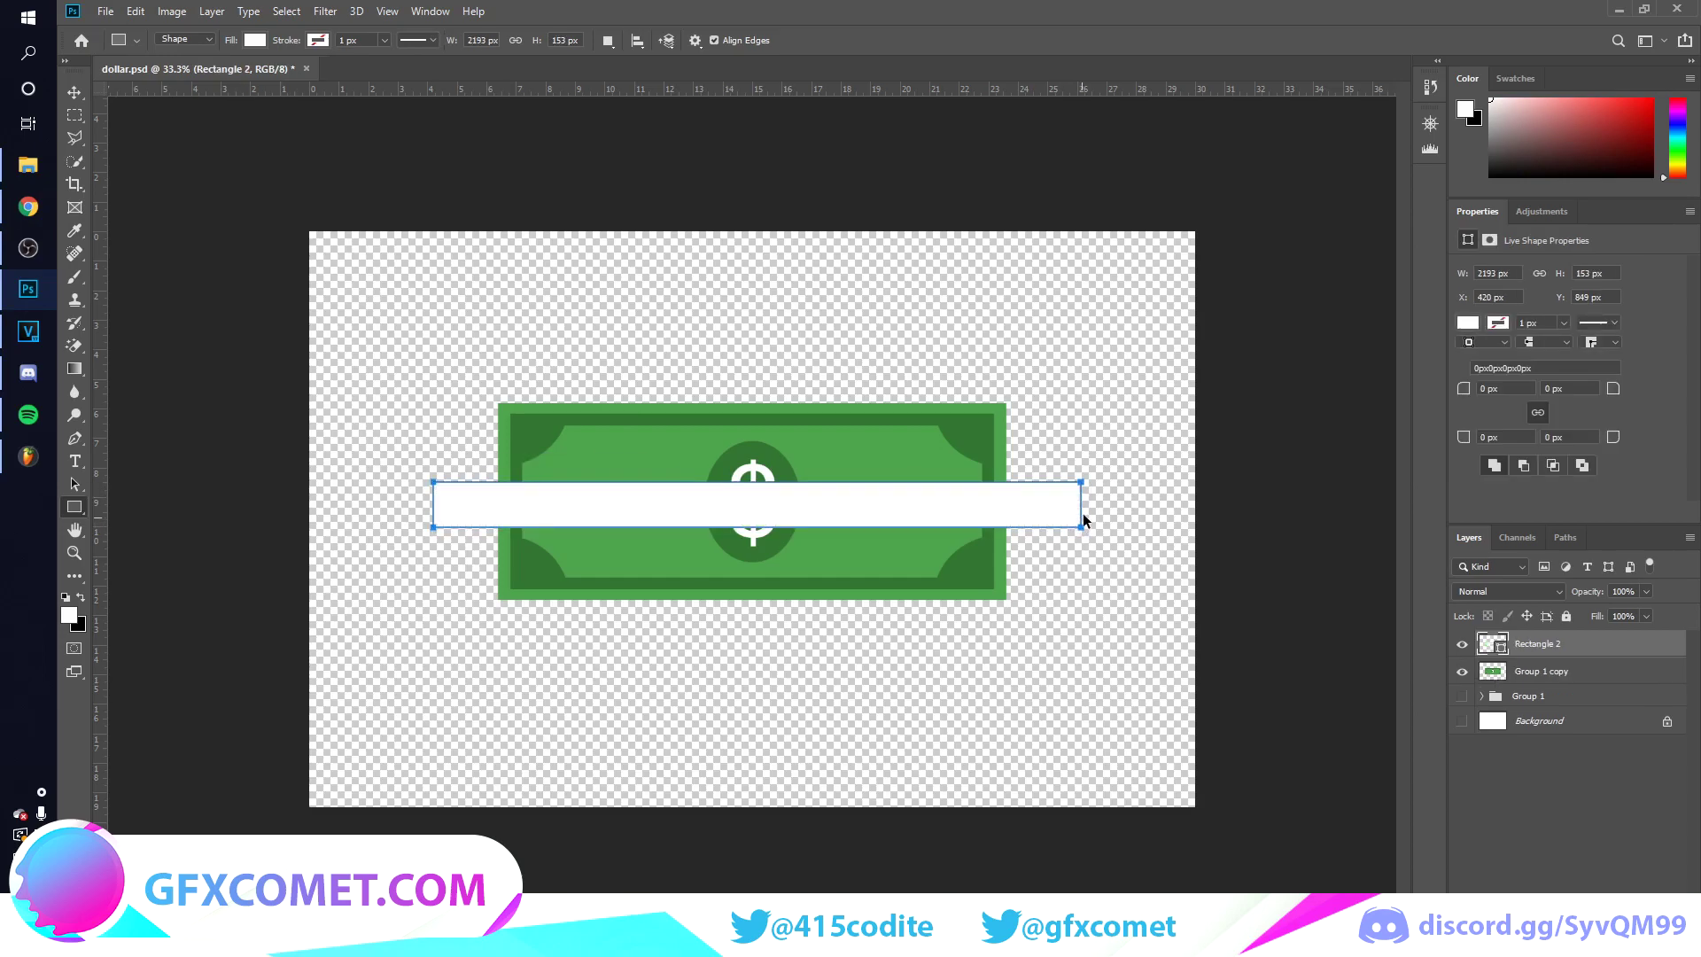
Step: Clip the white bar to the bill, rotate it diagonally, and select the stripe layers
click(75, 92)
click(1085, 386)
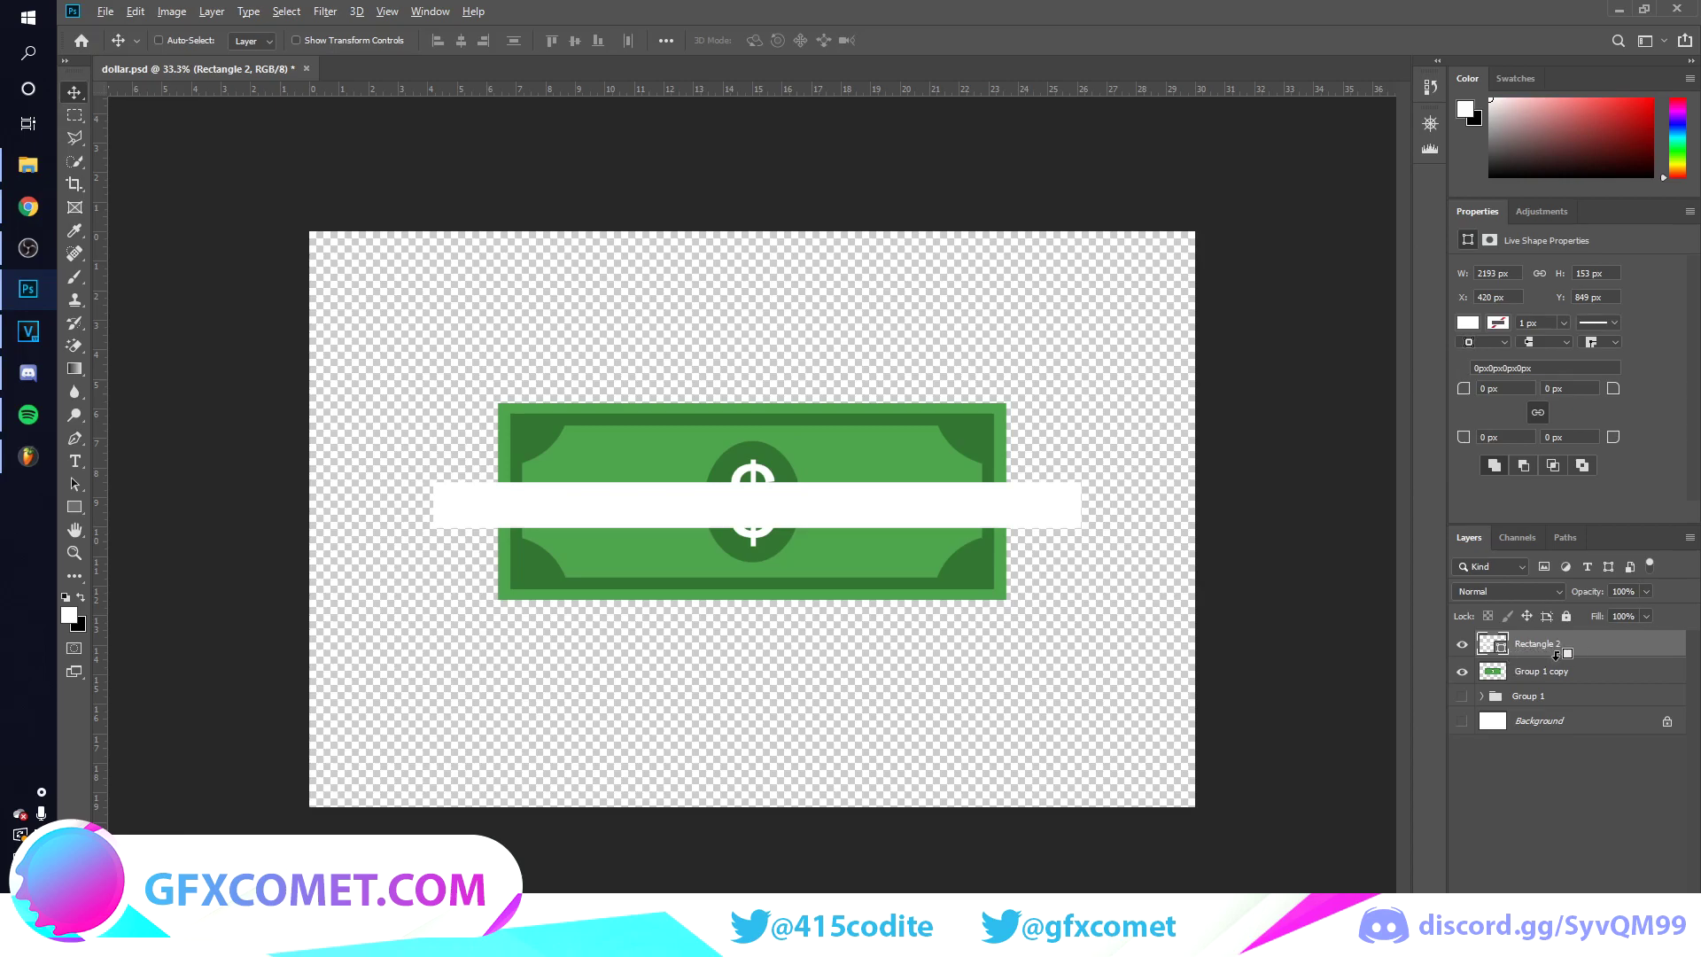
drag(1557, 653, 1539, 654)
alt+click(1539, 656)
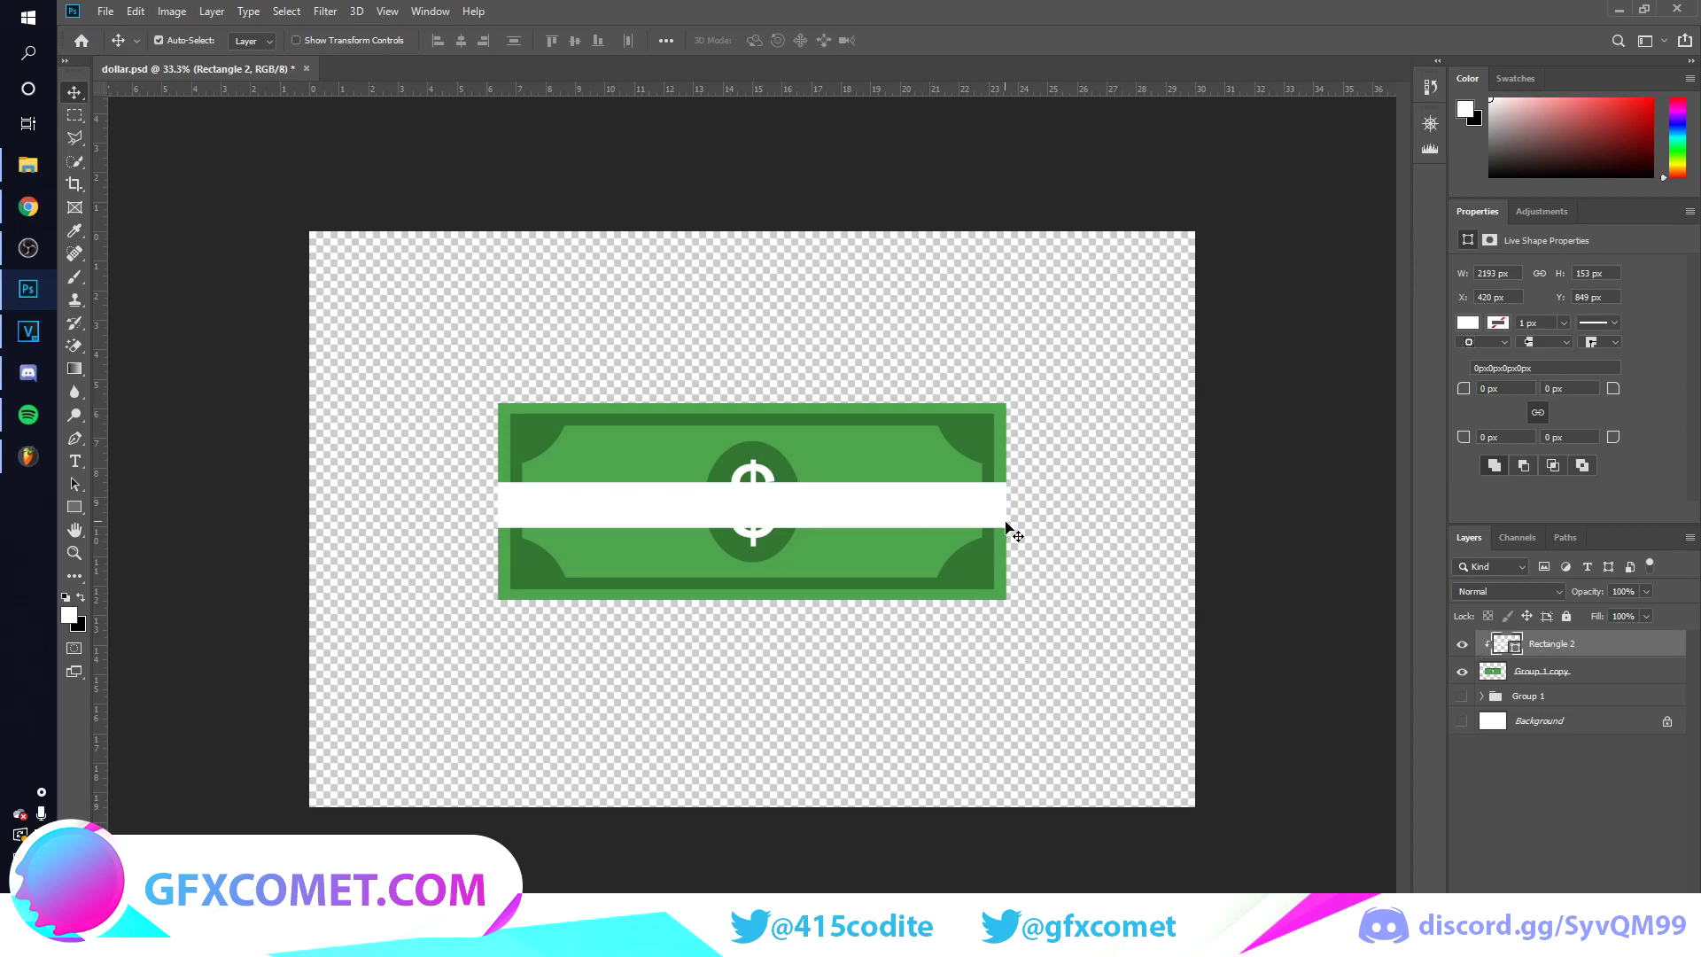
key(ctrl+t)
drag(1058, 541, 1083, 294)
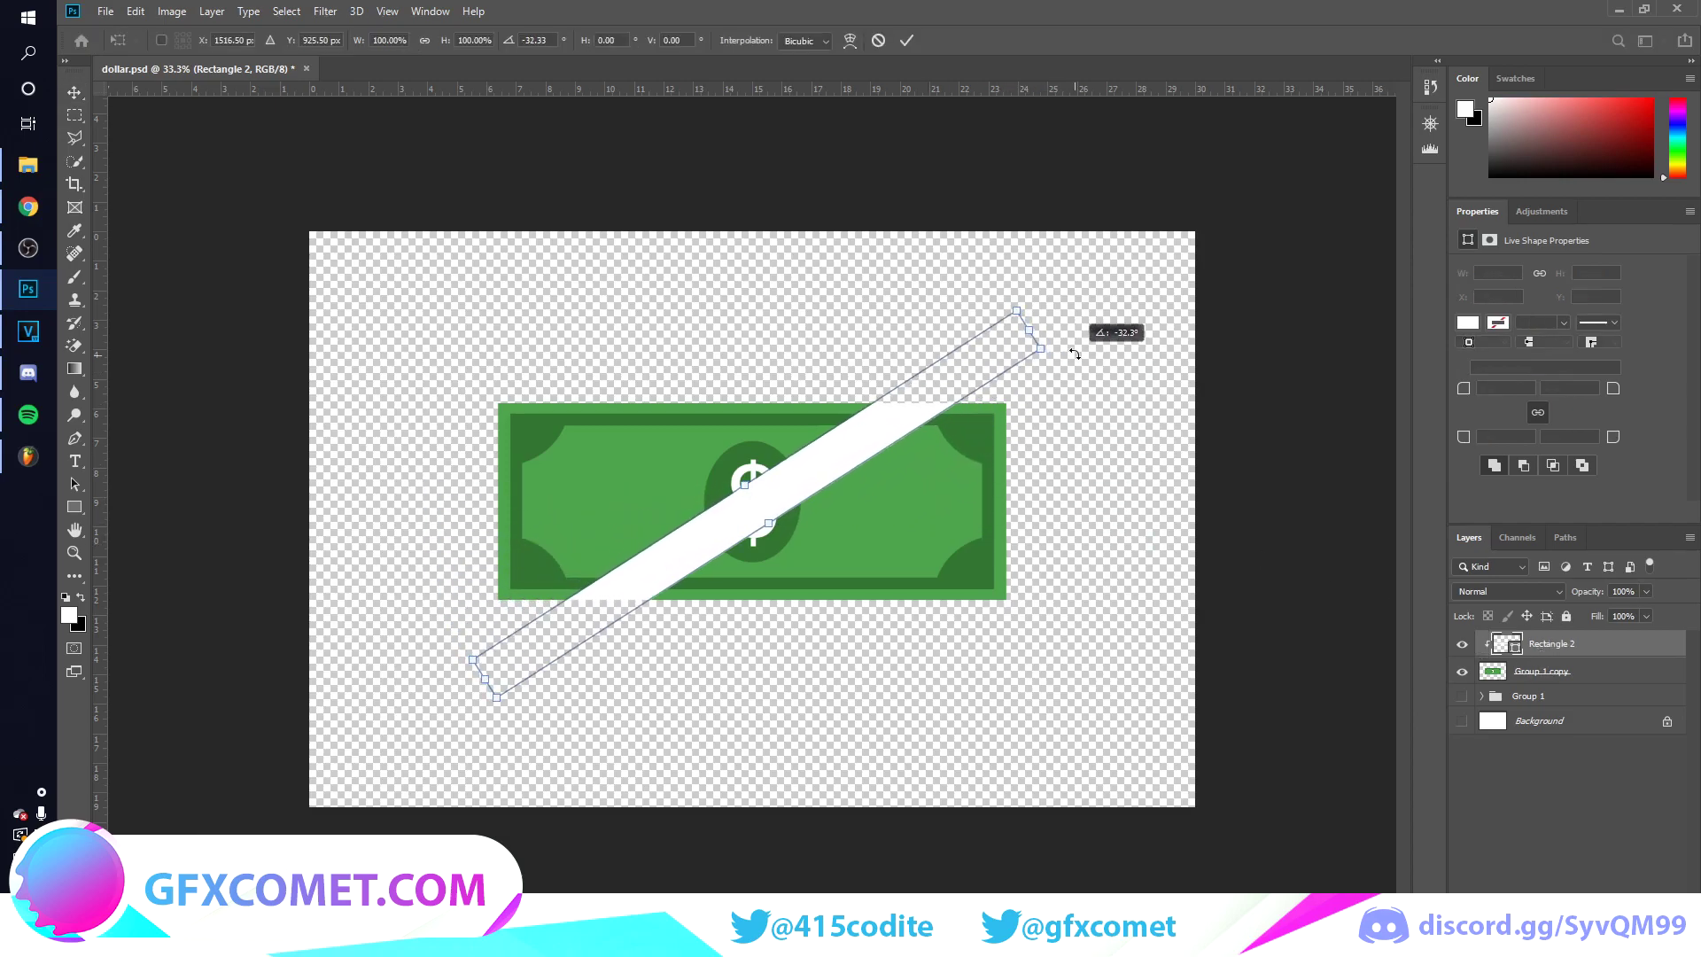
key(Return)
mouse_move(945, 423)
mouse_down()
mouse_move(1101, 491)
mouse_move(1083, 458)
mouse_move(1116, 448)
mouse_move(1024, 417)
mouse_move(798, 398)
mouse_up()
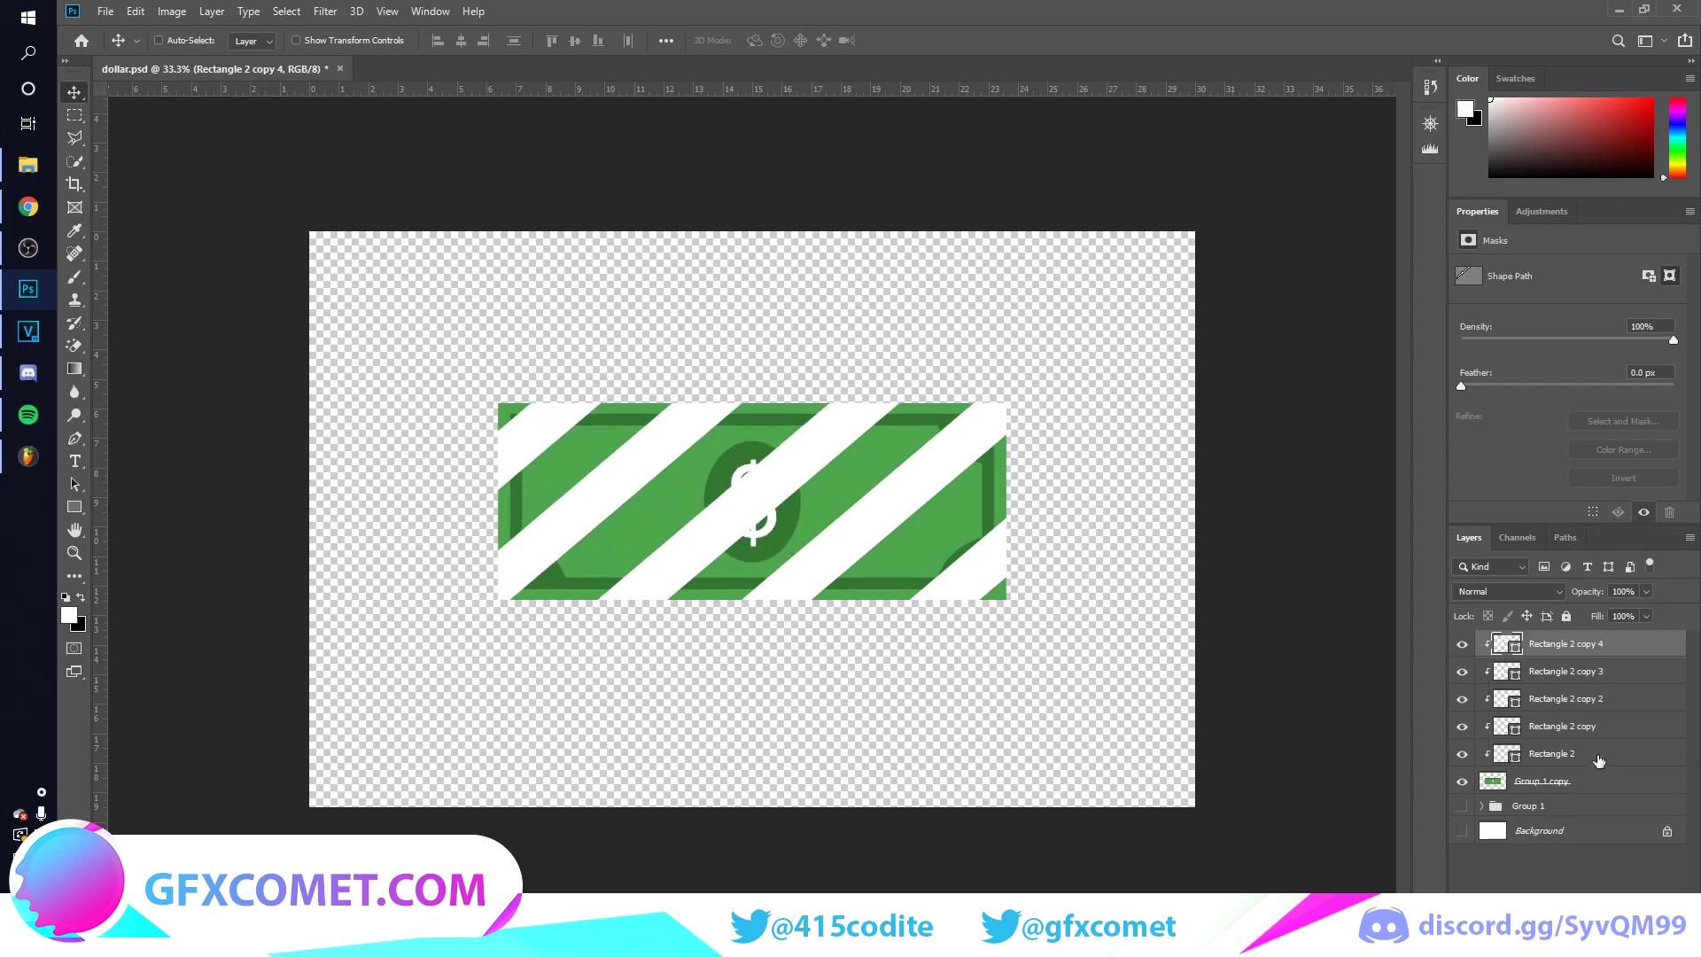
shift+click(1599, 761)
Step: Merge the stripes into one faint Overlay layer and show the white Background again
key(ctrl+e)
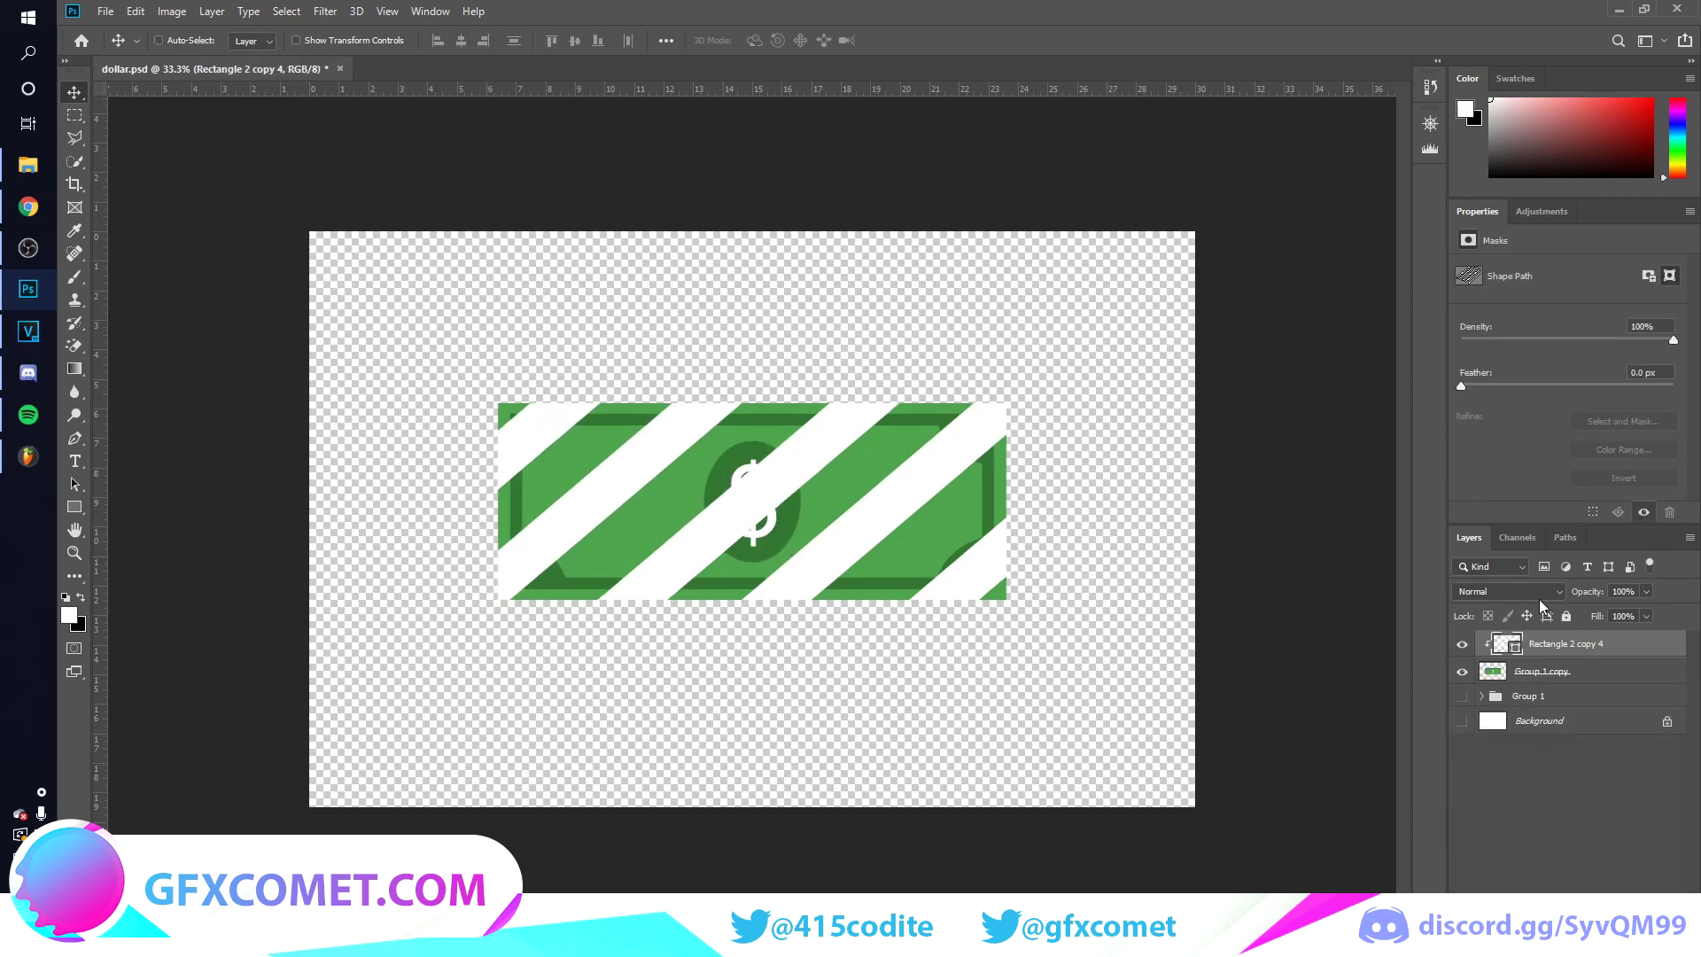
click(1536, 595)
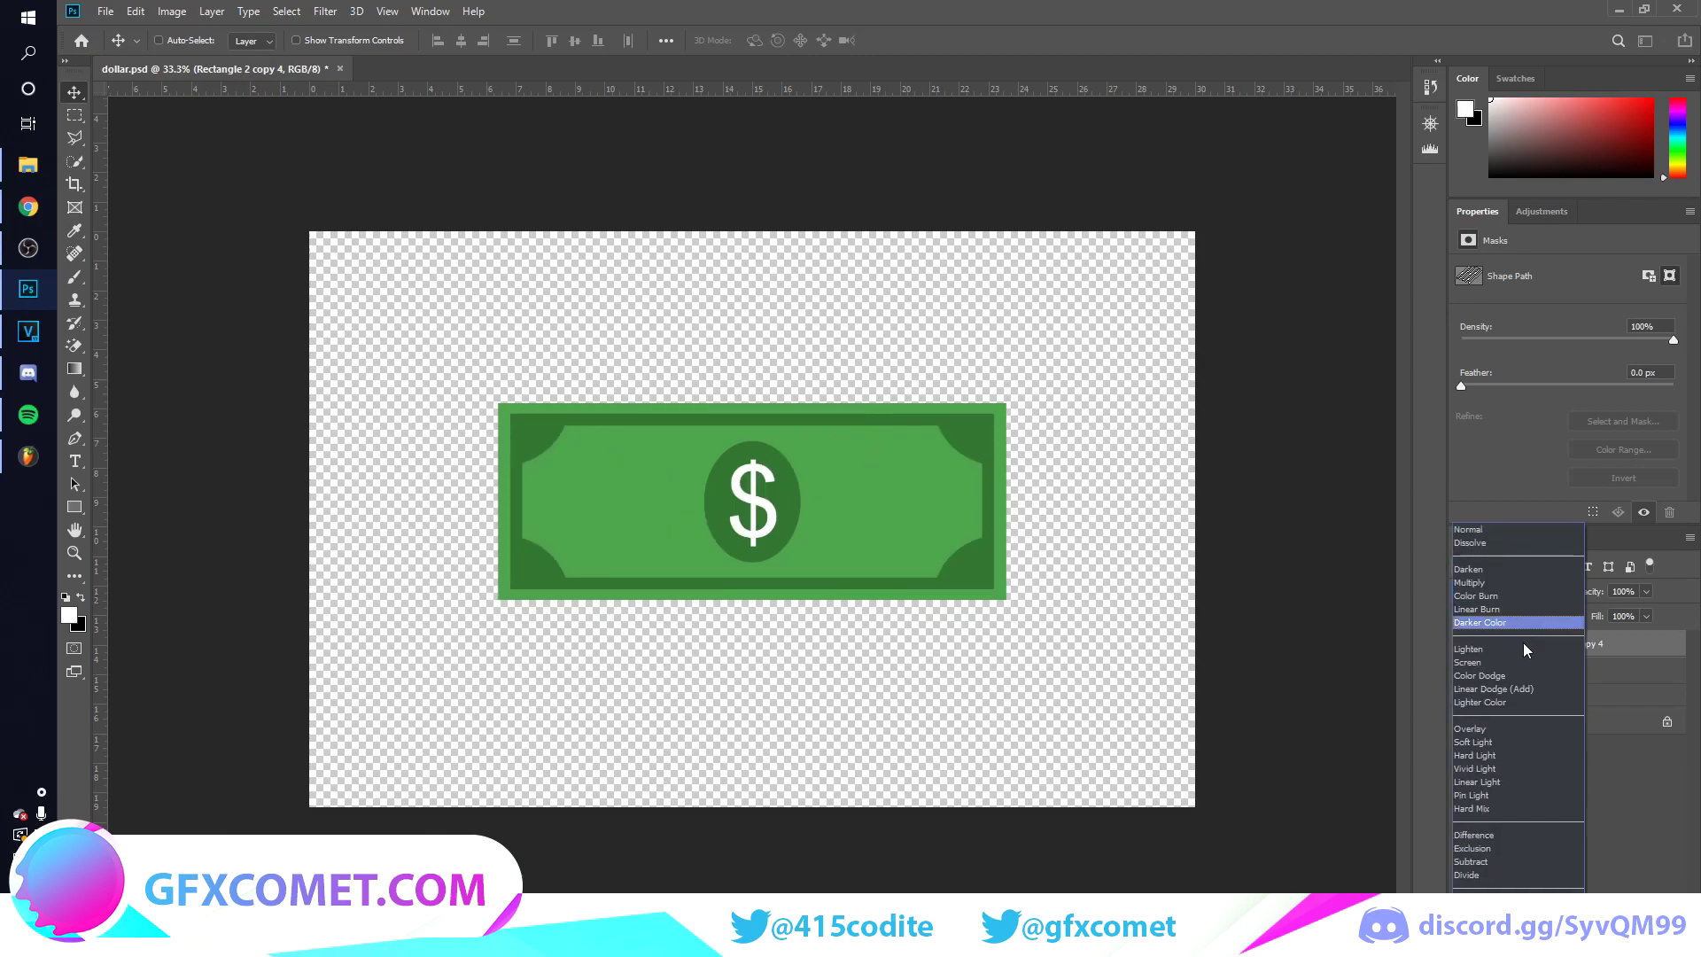
click(1500, 730)
drag(1589, 592, 1286, 601)
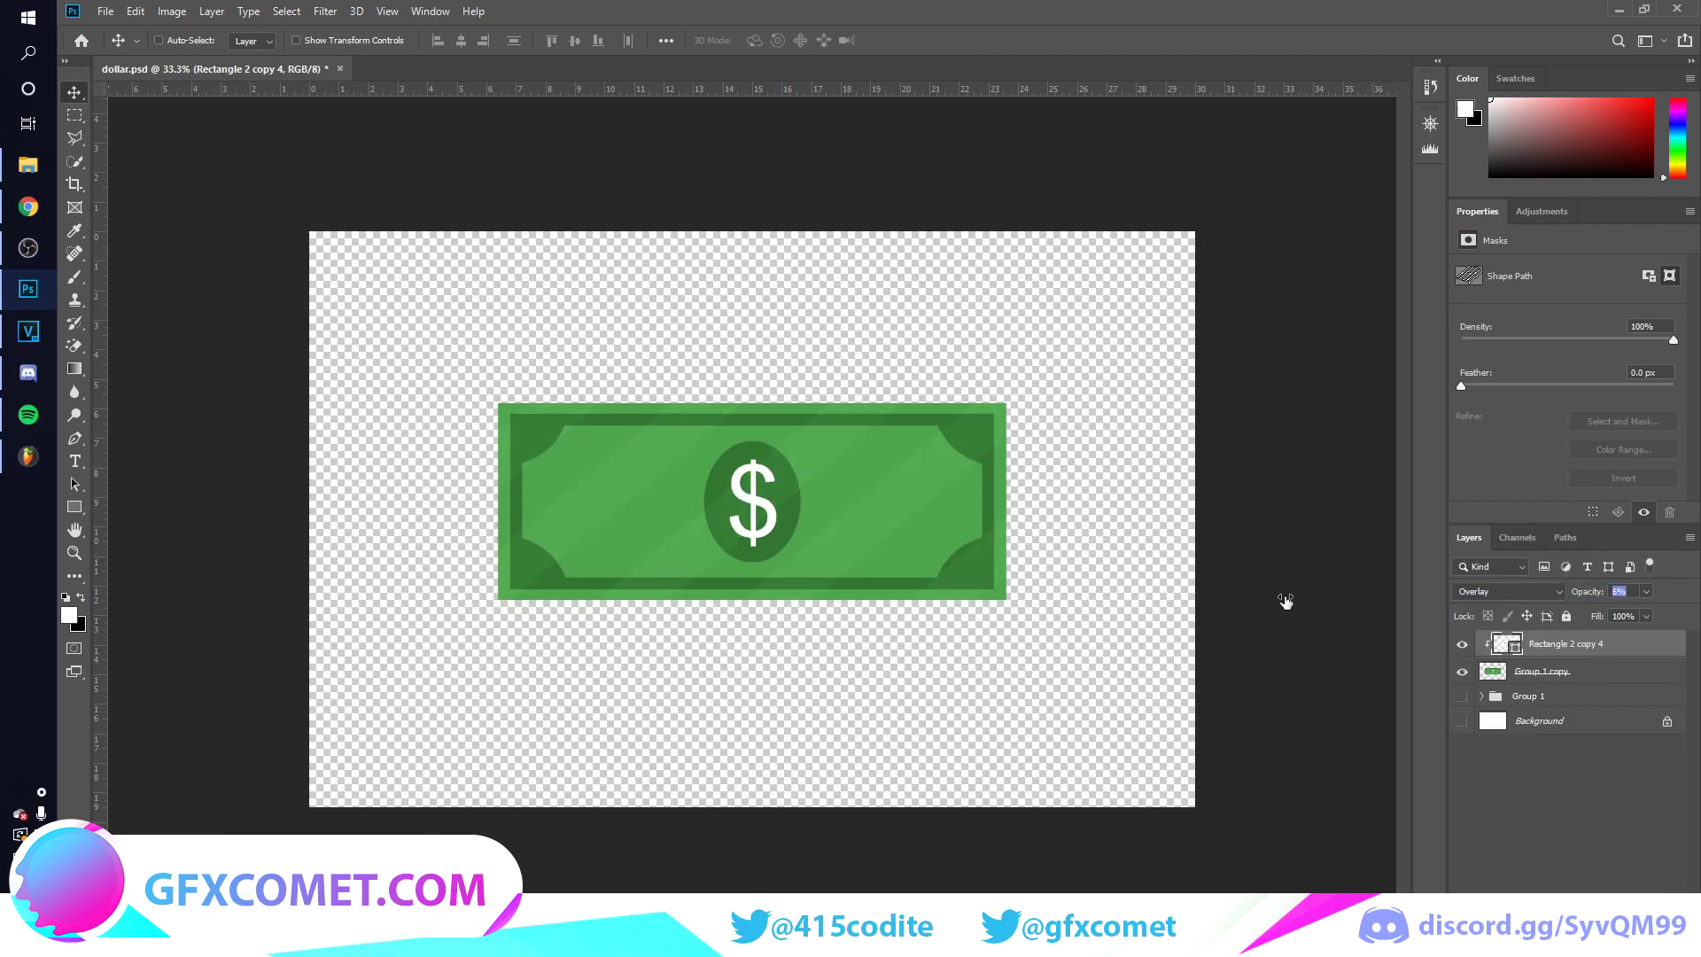
click(1599, 817)
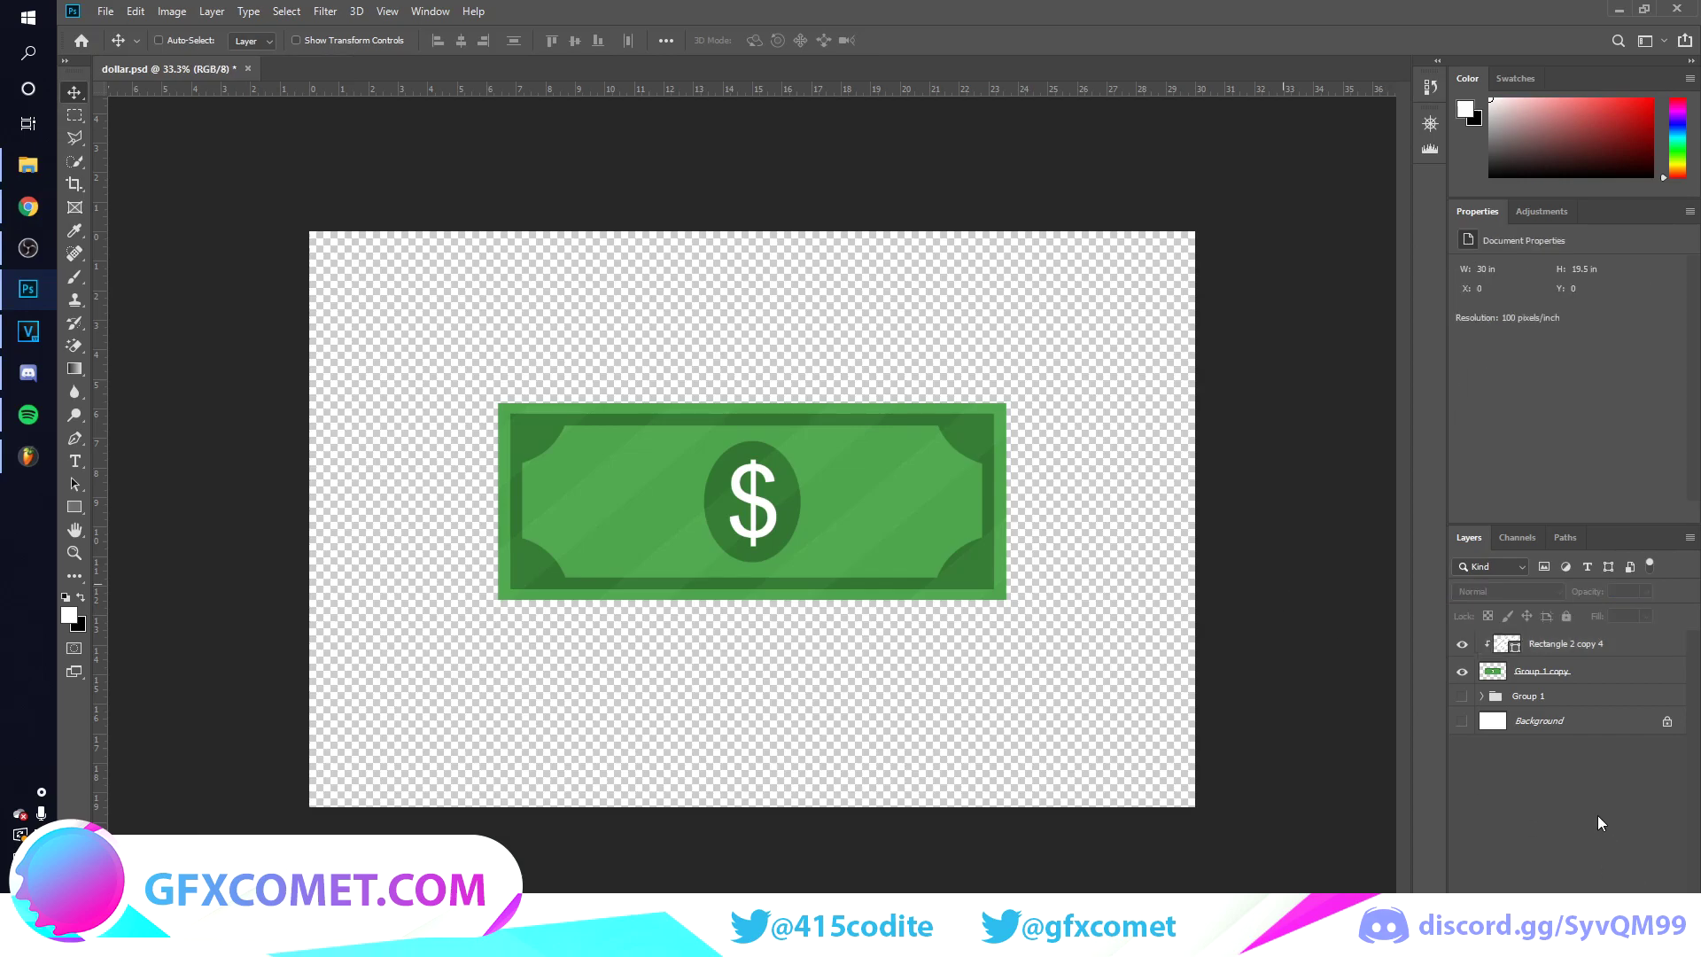
click(1462, 722)
click(1525, 729)
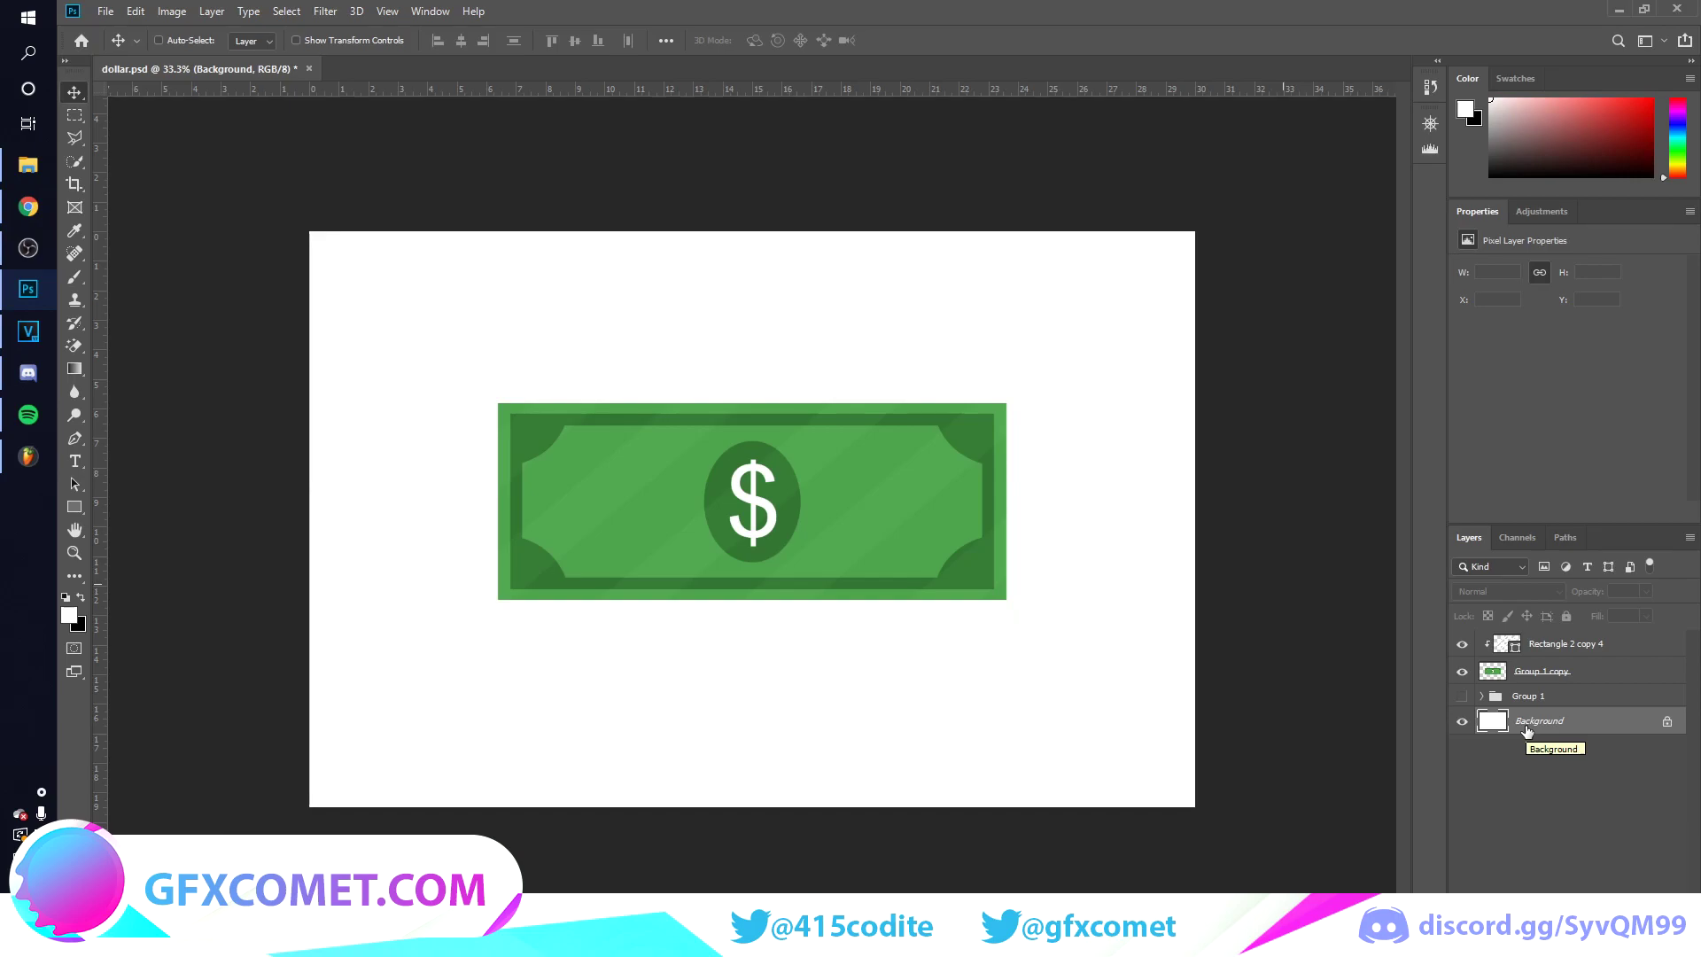
Step: Group the bill with its stripes, then duplicate the group and merge the copy
click(1542, 671)
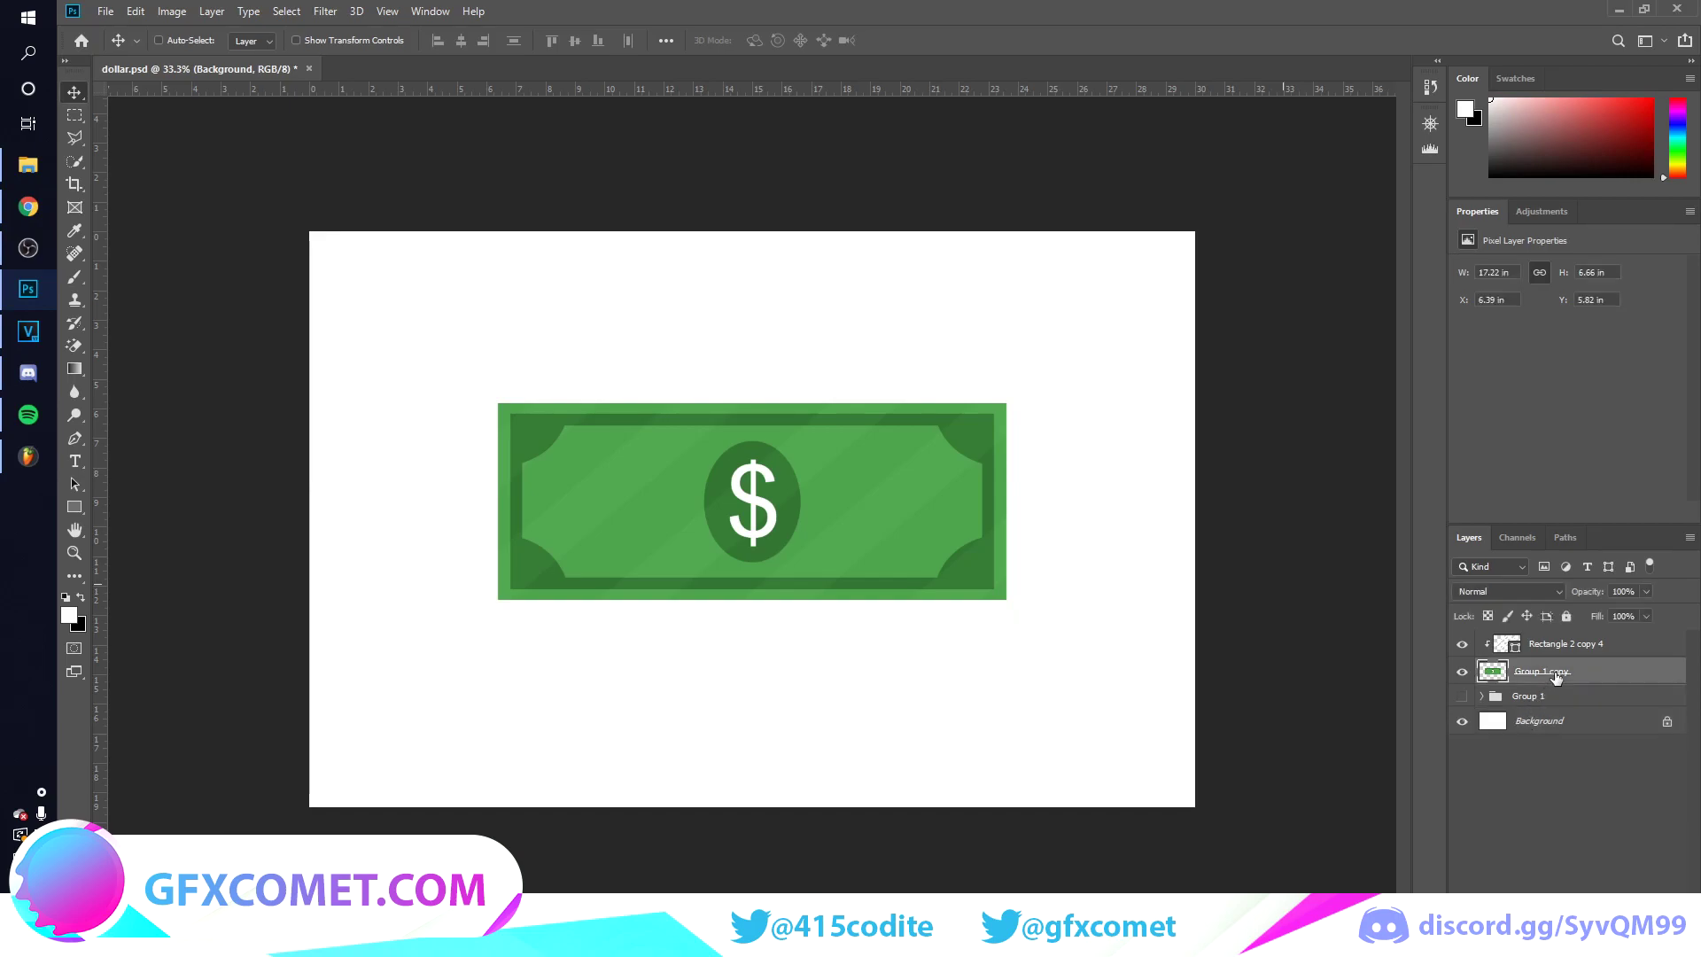
key(ctrl+g)
key(ctrl+j)
key(ctrl+e)
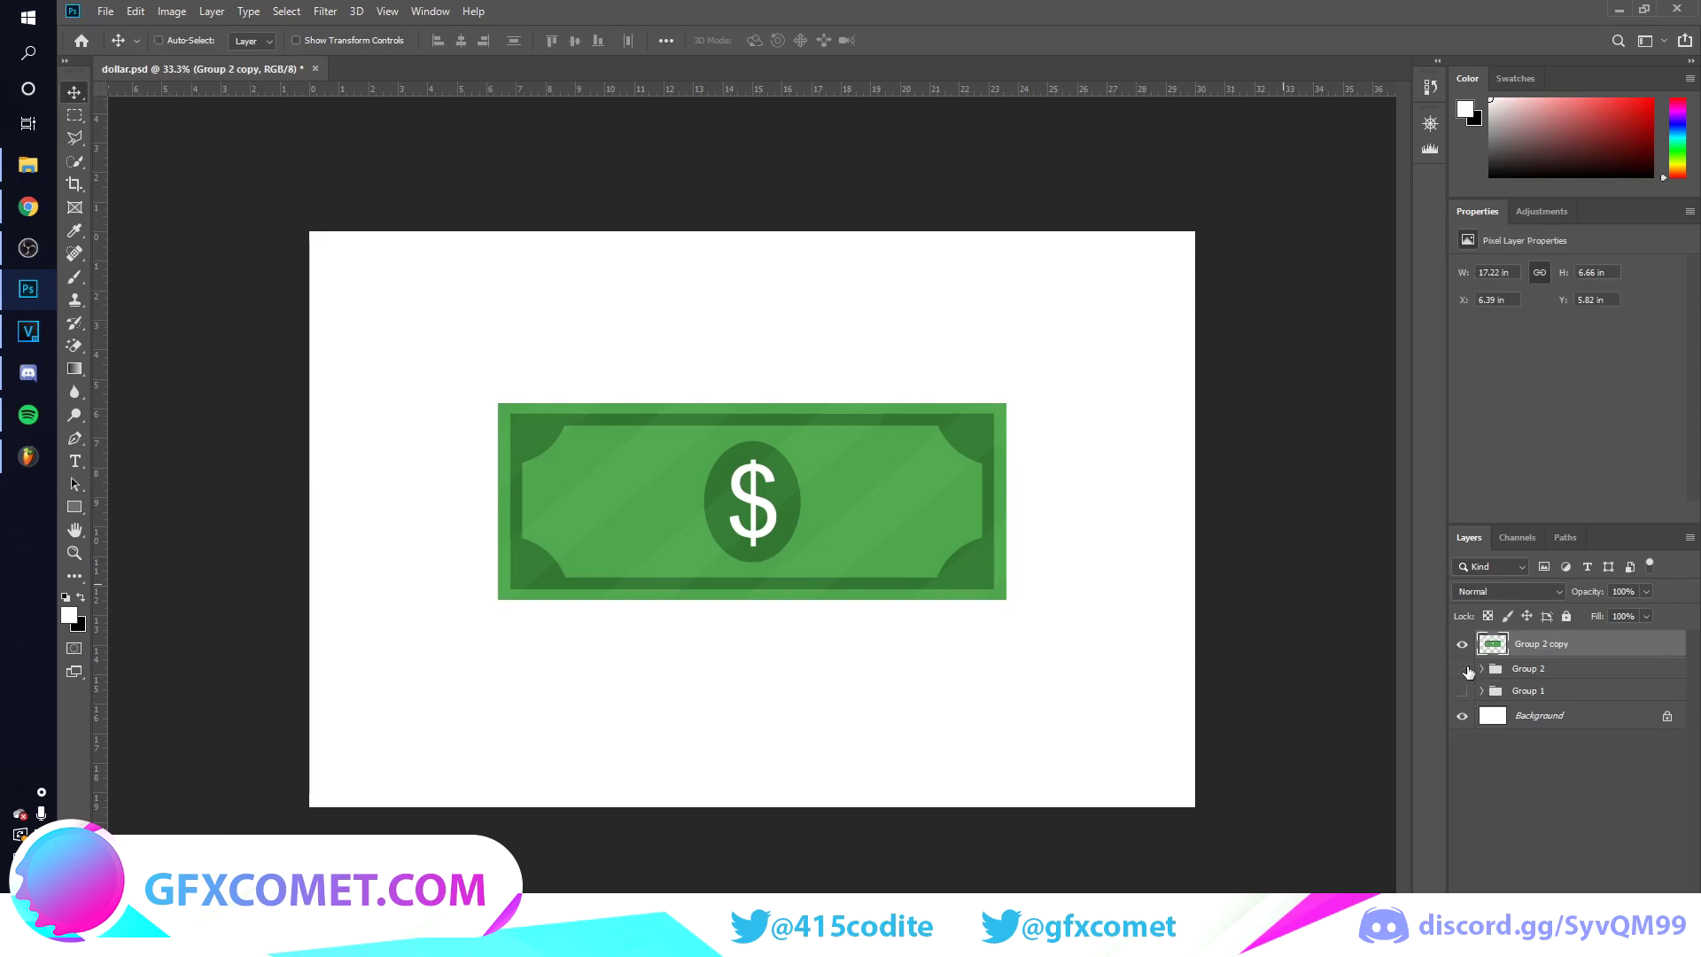
Step: Try a trapezoid perspective distortion on the merged bill, then undo it
key(ctrl+t)
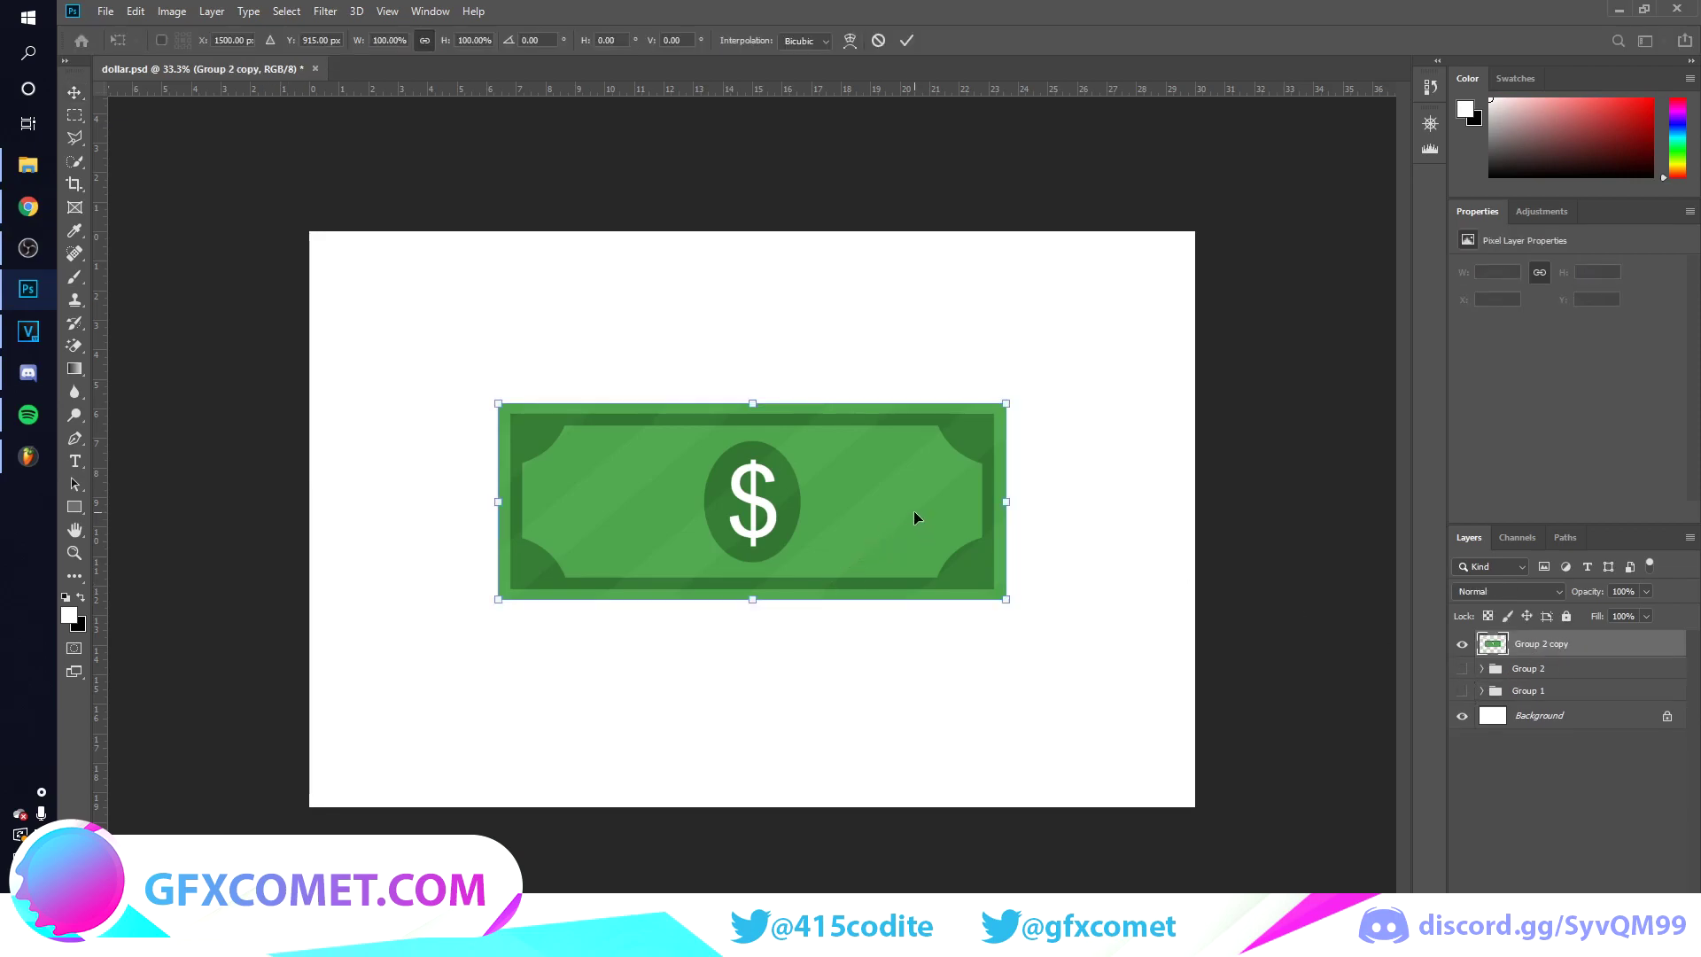
right_click(917, 514)
click(1002, 606)
drag(1006, 599, 1036, 599)
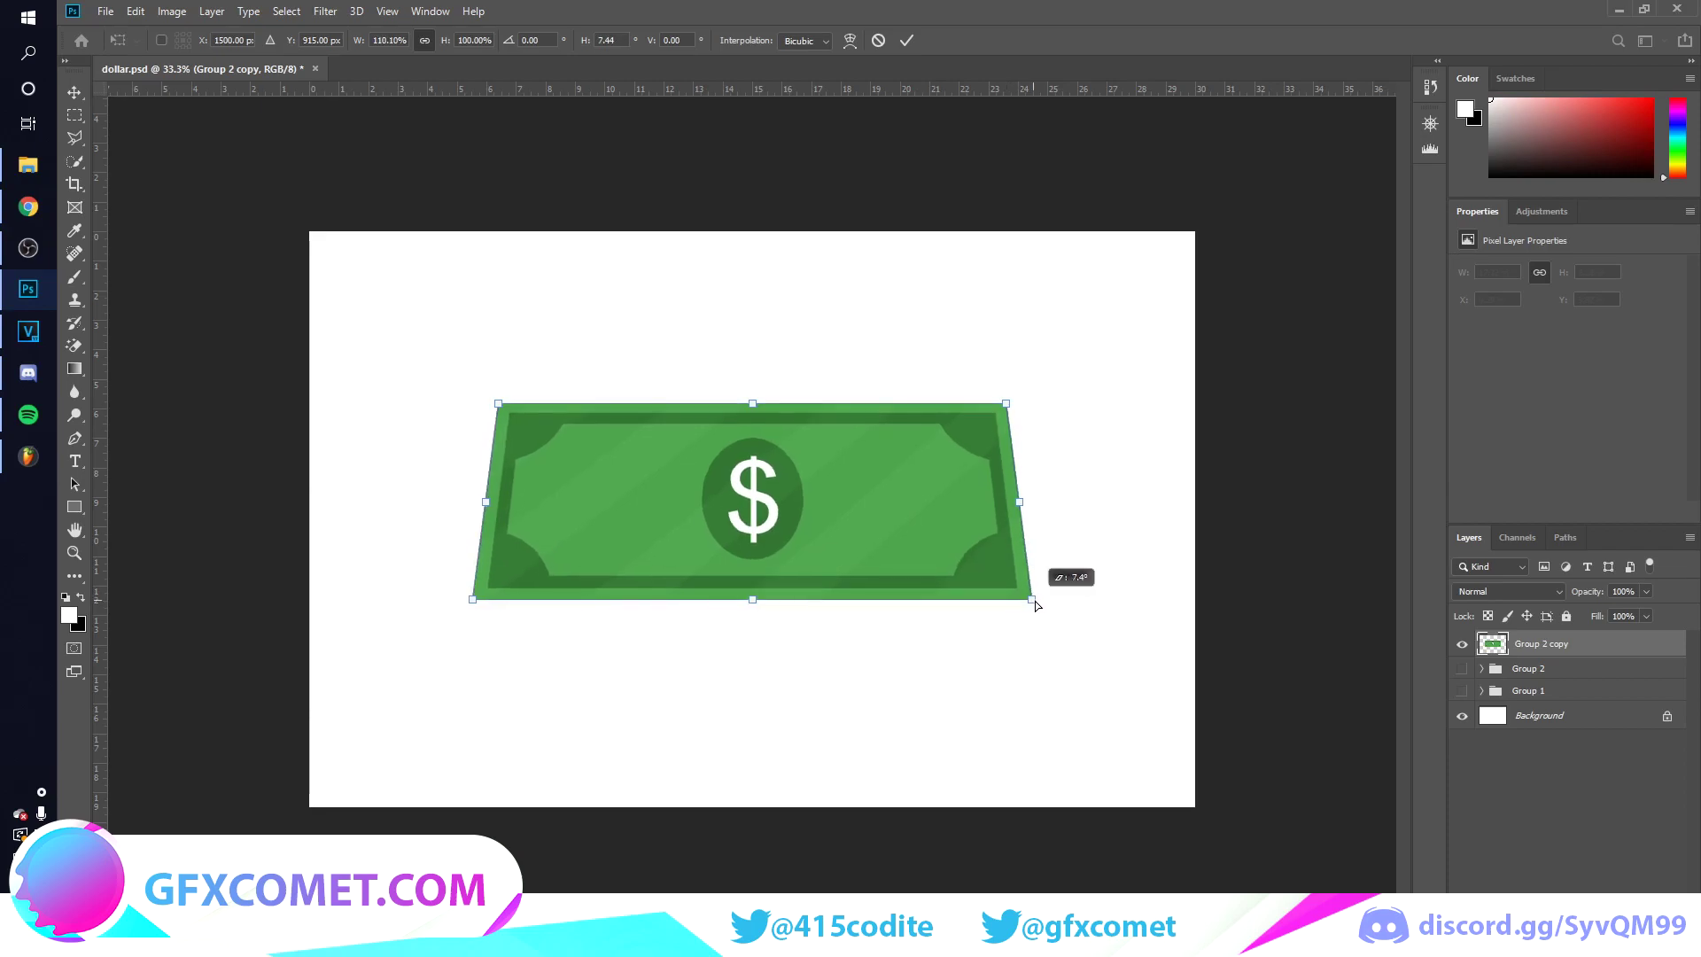
key(Return)
key(ctrl+z)
Step: Warp the merged bill with the Arc preset
key(ctrl+t)
right_click(943, 544)
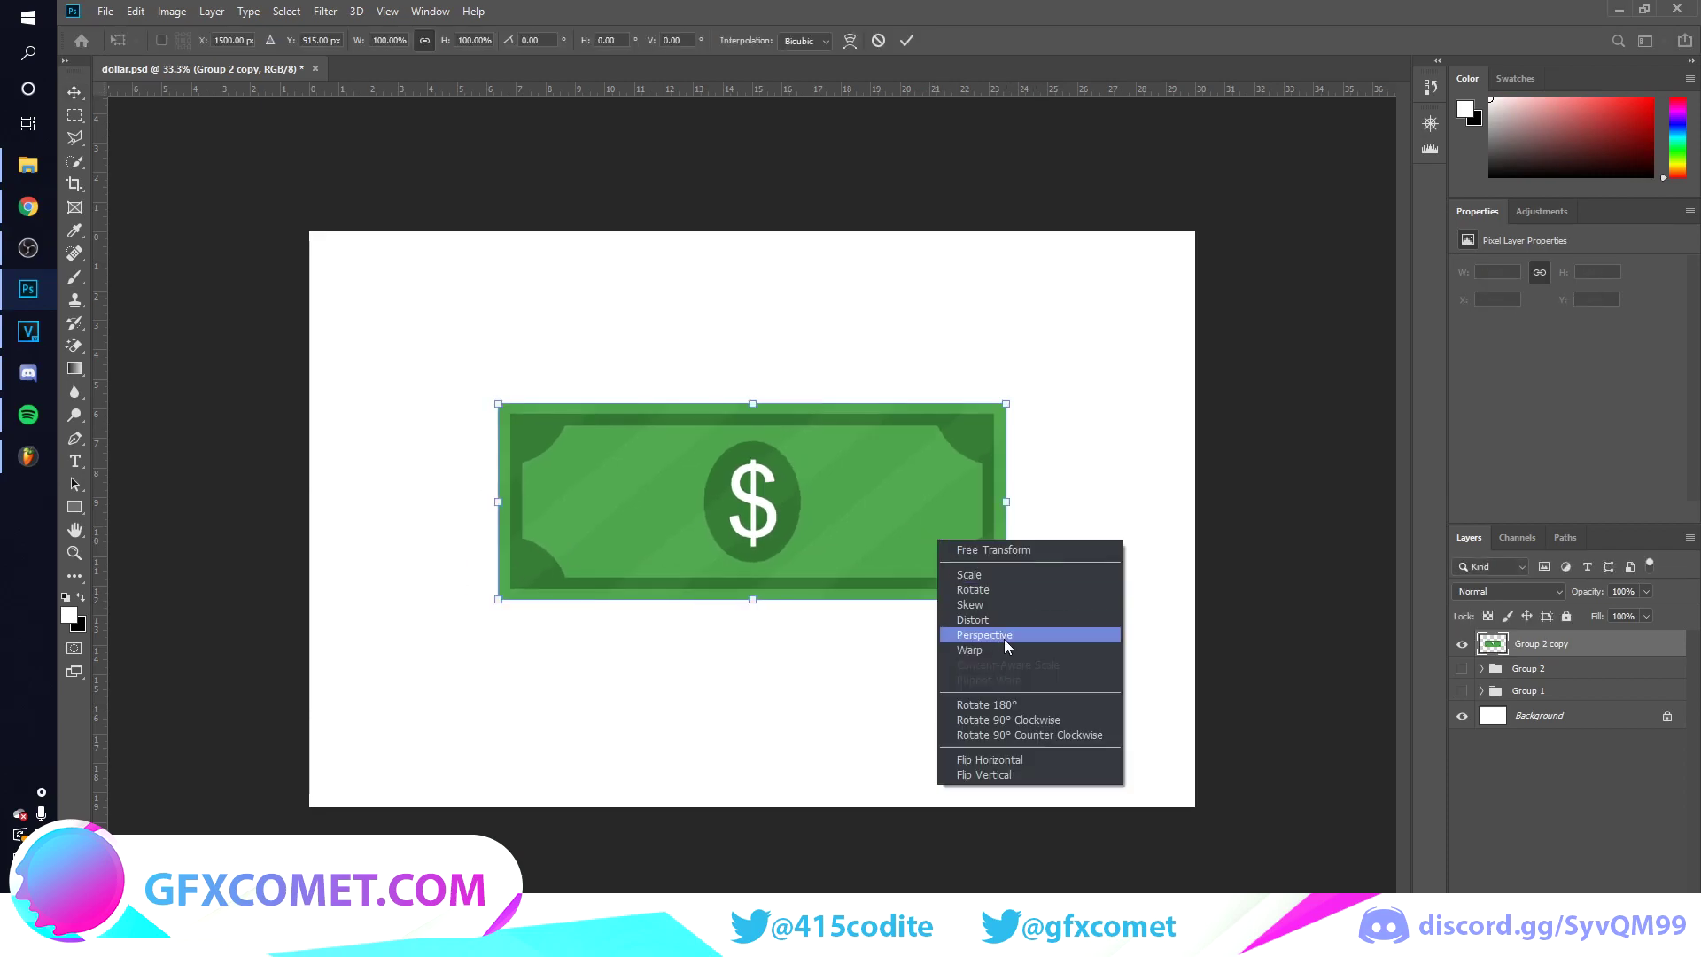
click(1005, 646)
click(286, 39)
click(307, 112)
key(Return)
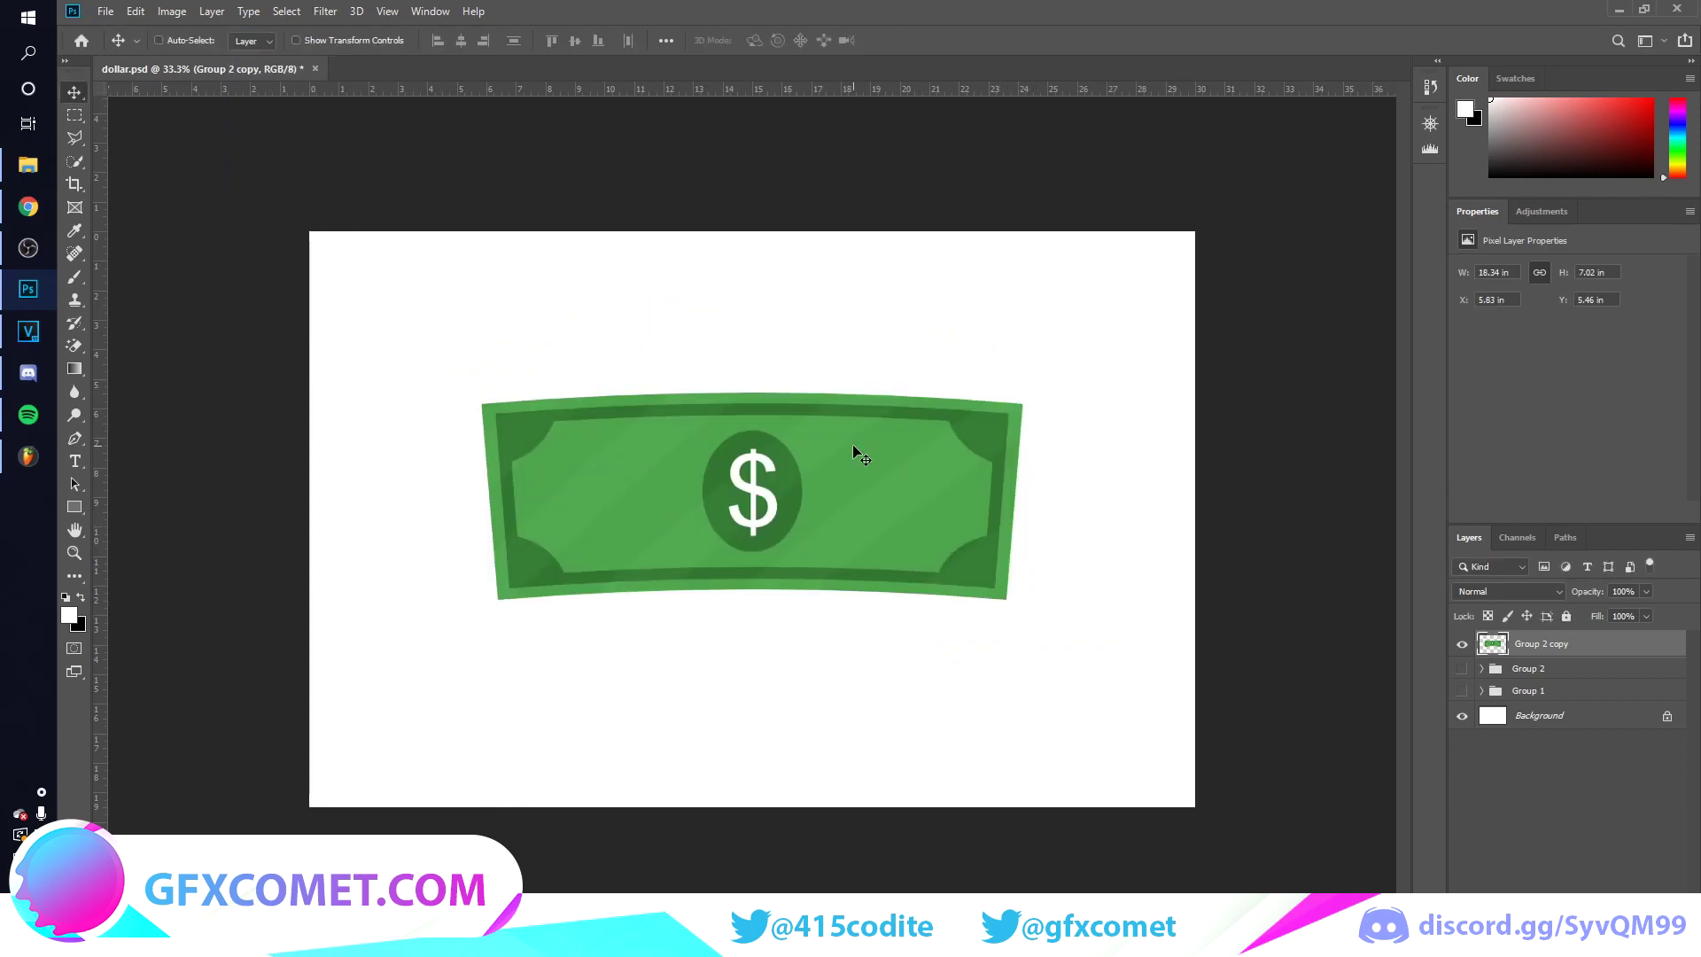